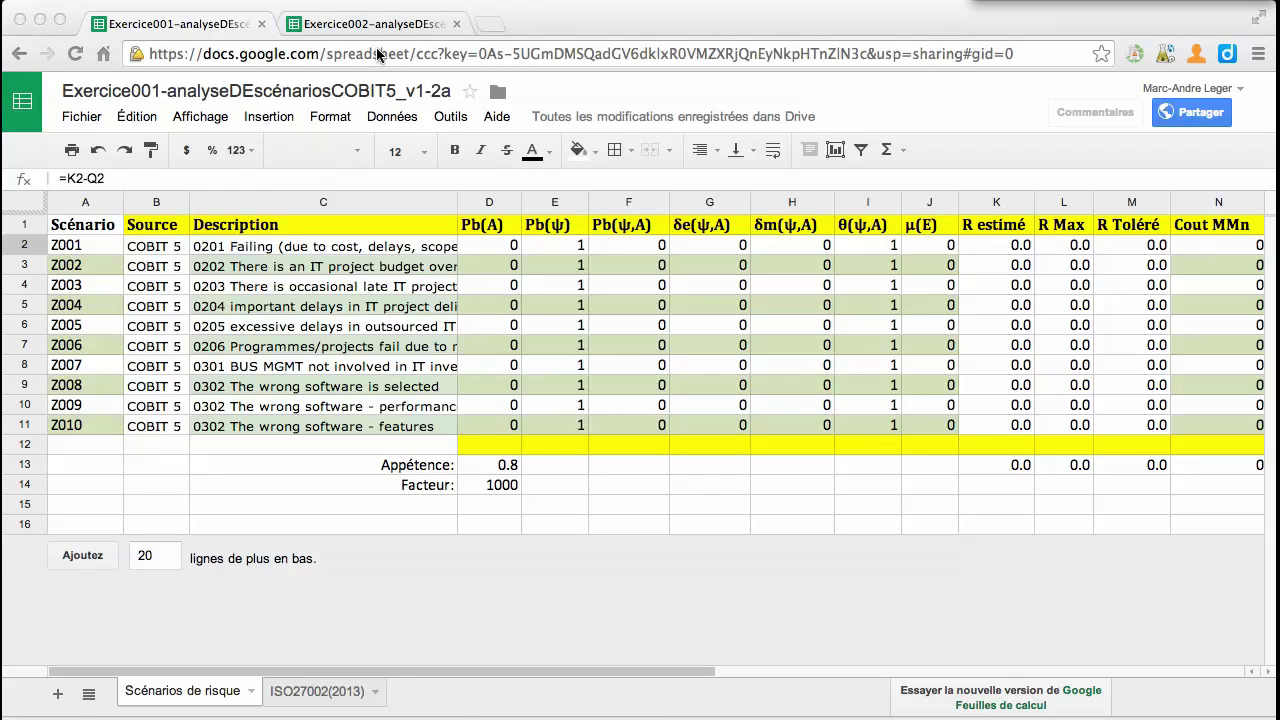
left_click(78, 122)
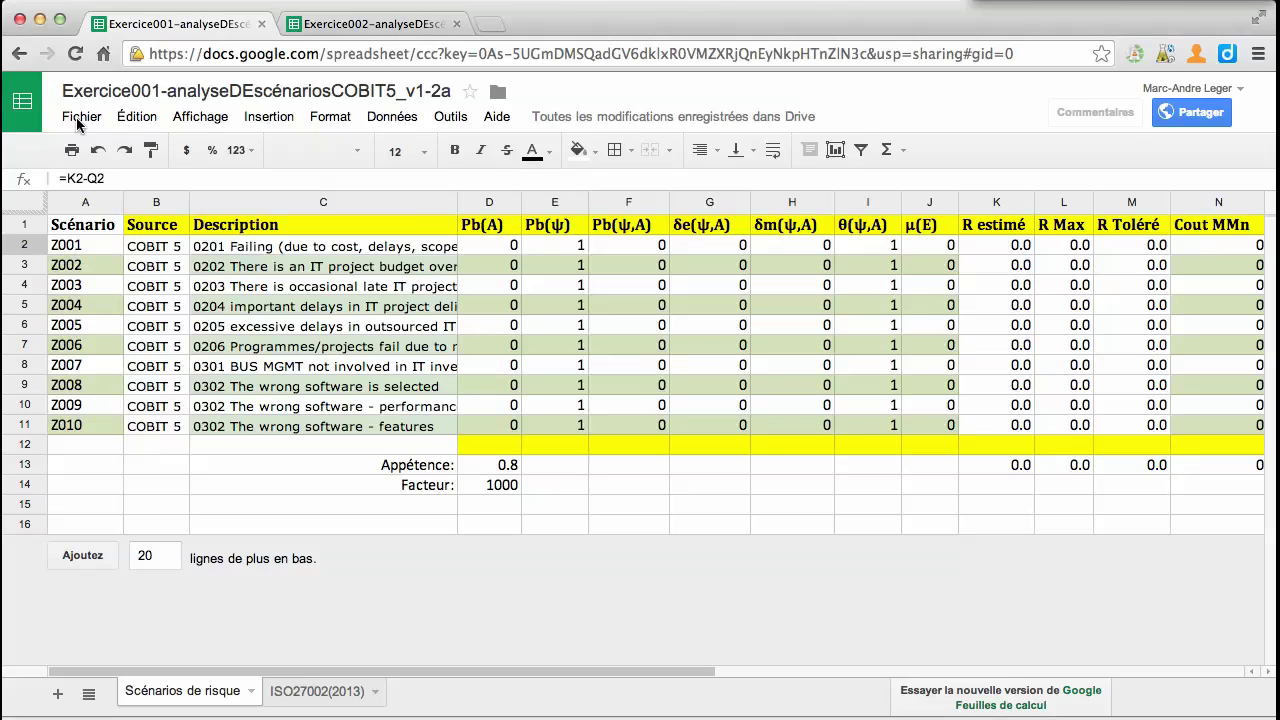
left_click(78, 119)
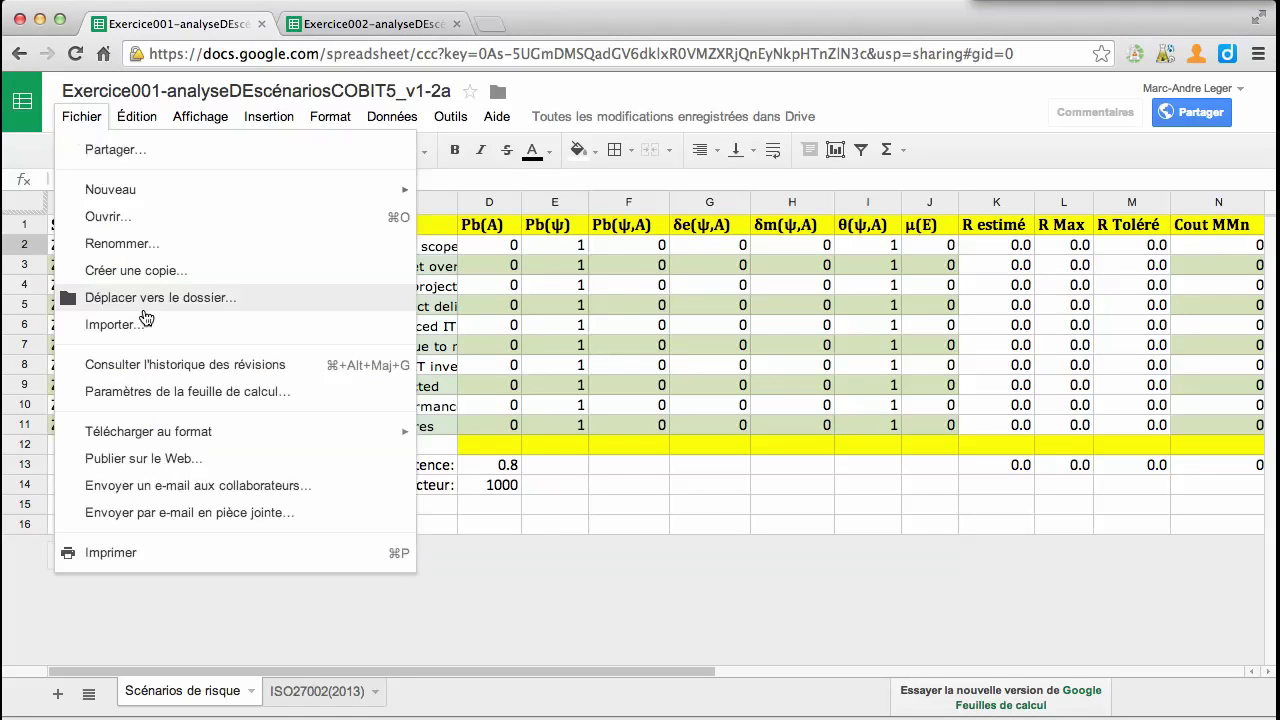
mouse_move(208, 427)
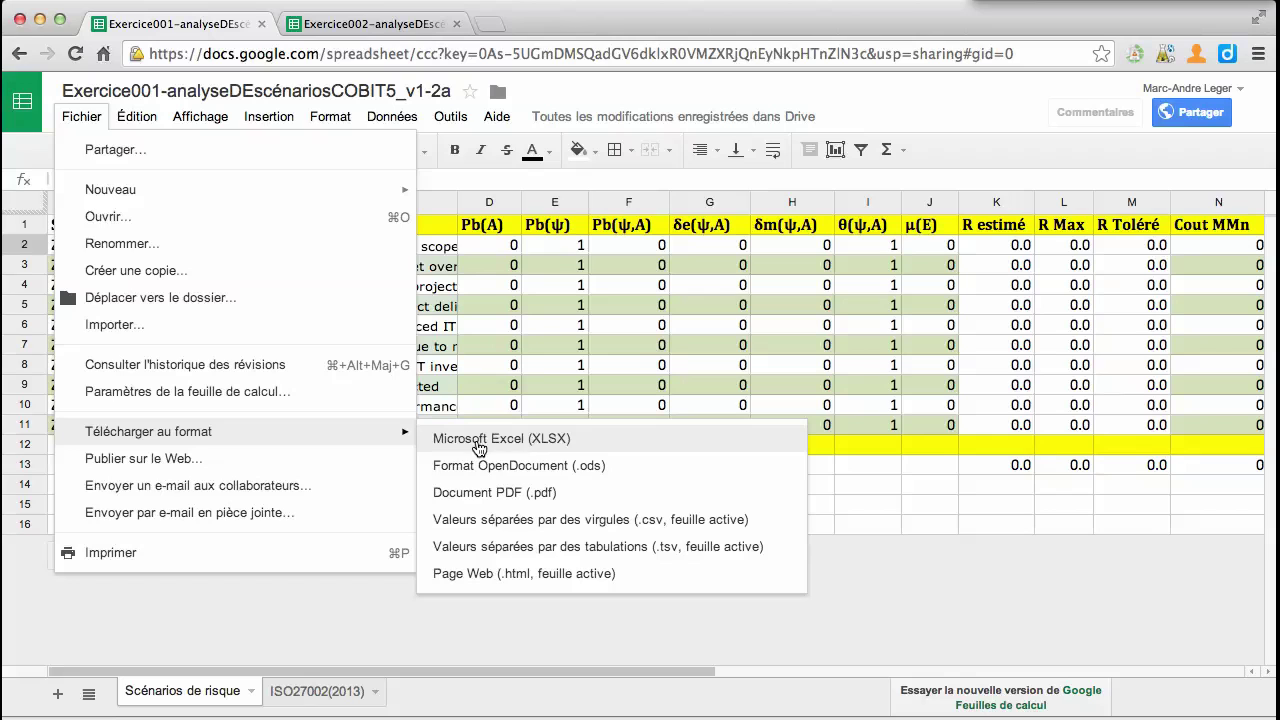
left_click(865, 590)
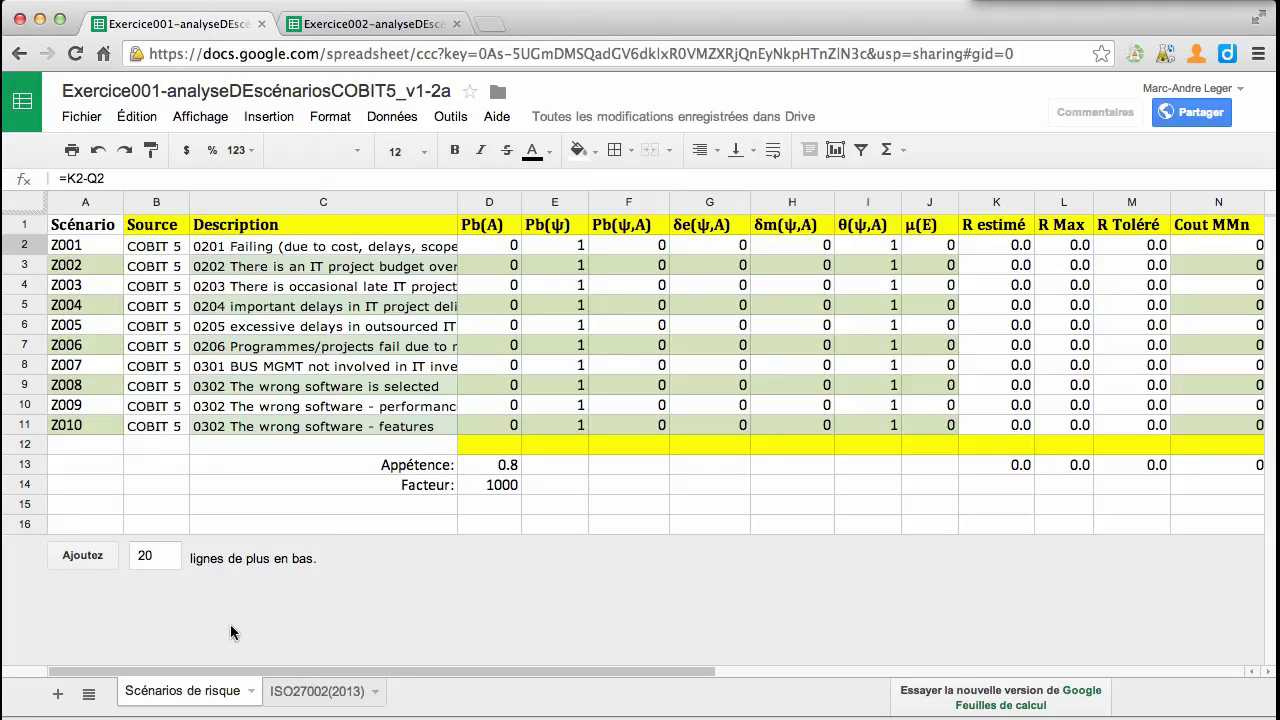
Duplicate the "Scénarios de risque" sheet within the workbook
left_click(251, 692)
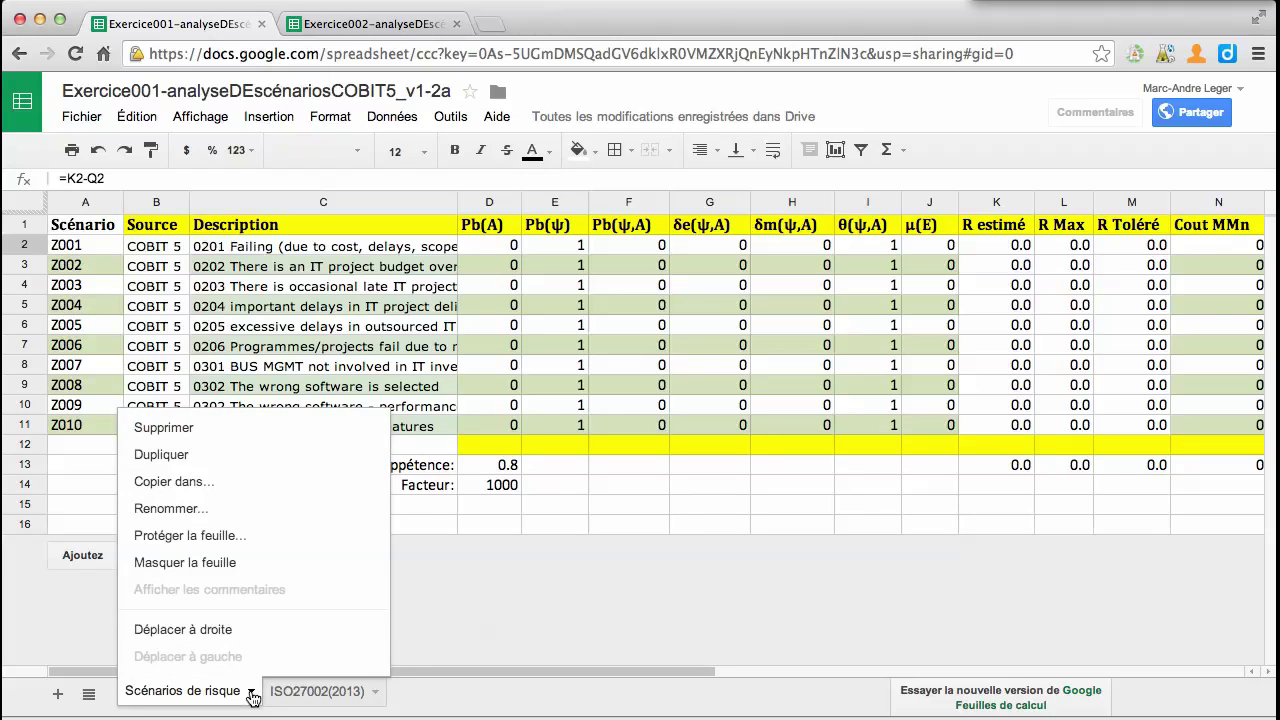
left_click(200, 460)
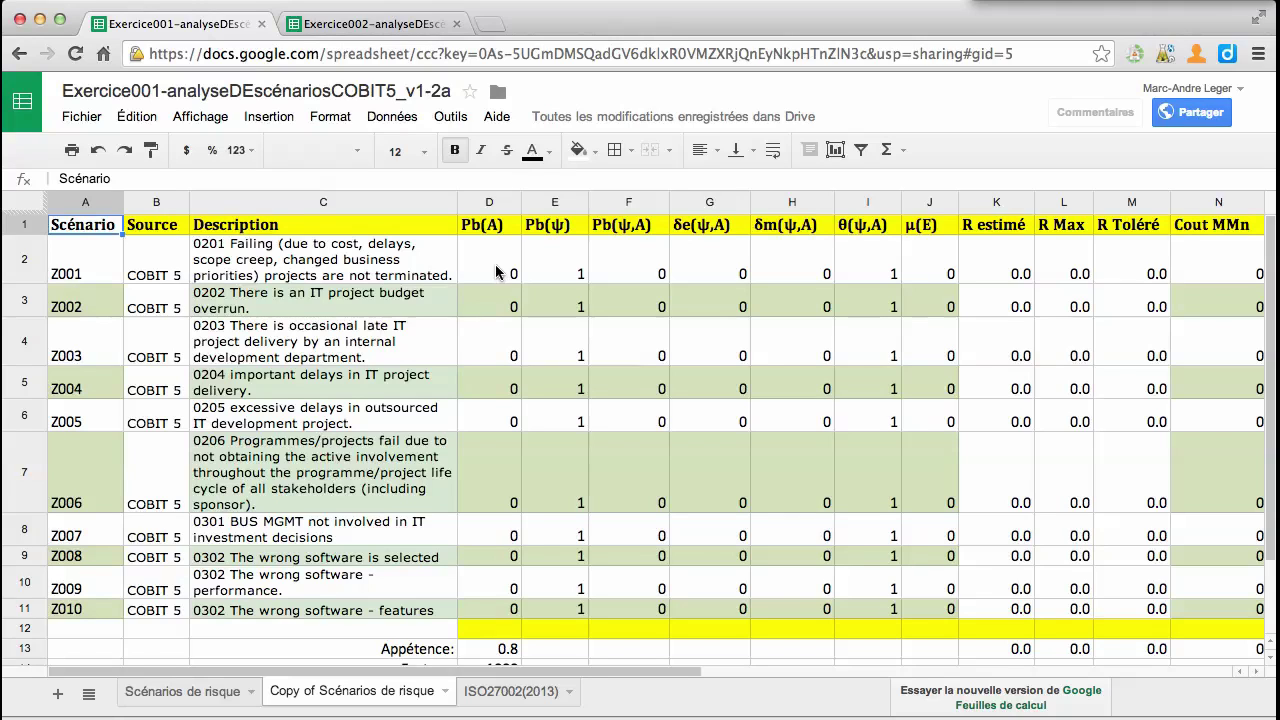
On the copied sheet, fill the Pb(A) column for scenarios Z001 to Z004 with 0.5, 0.4, 0.3 and 0.2
left_click(496, 272)
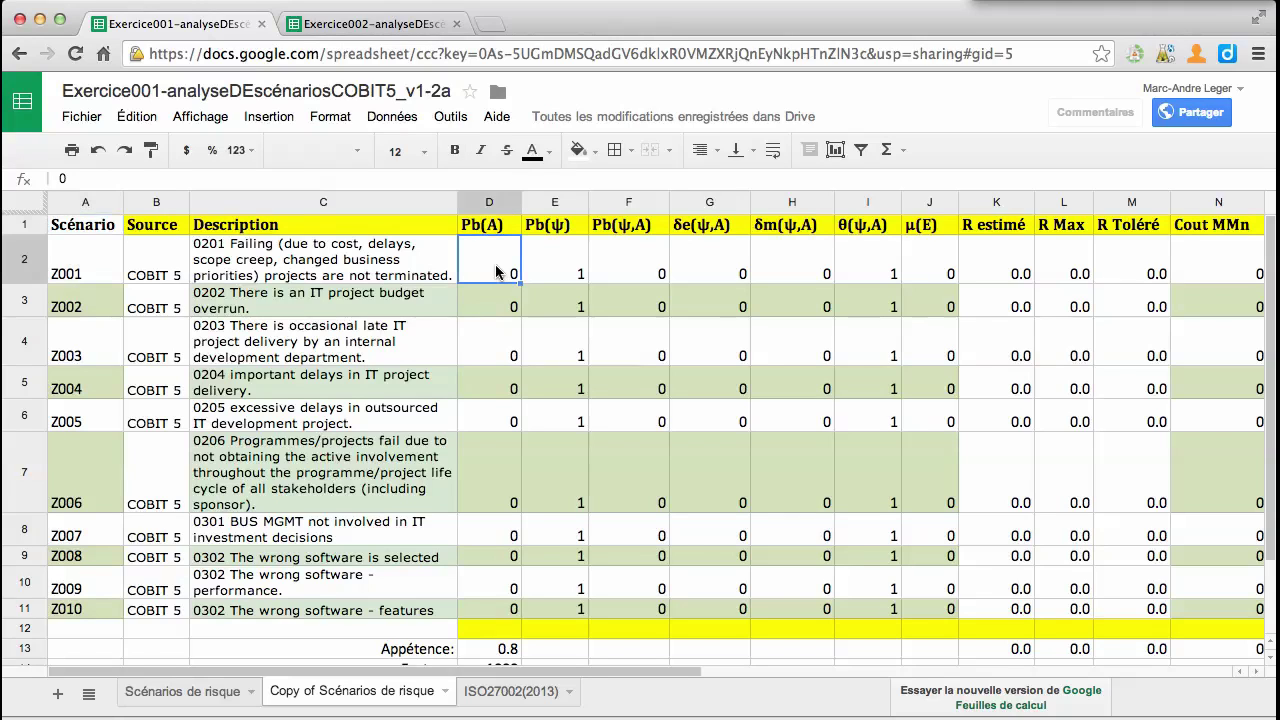
key("Return")
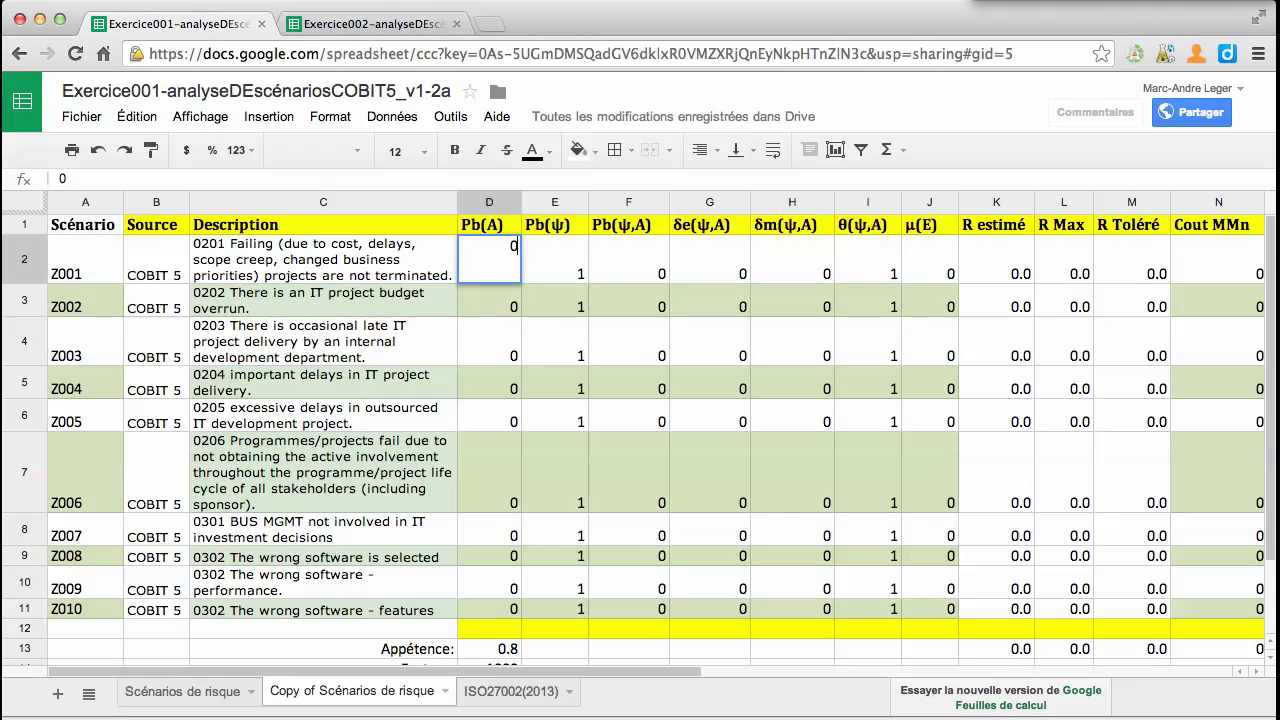
type(".5")
key("Return")
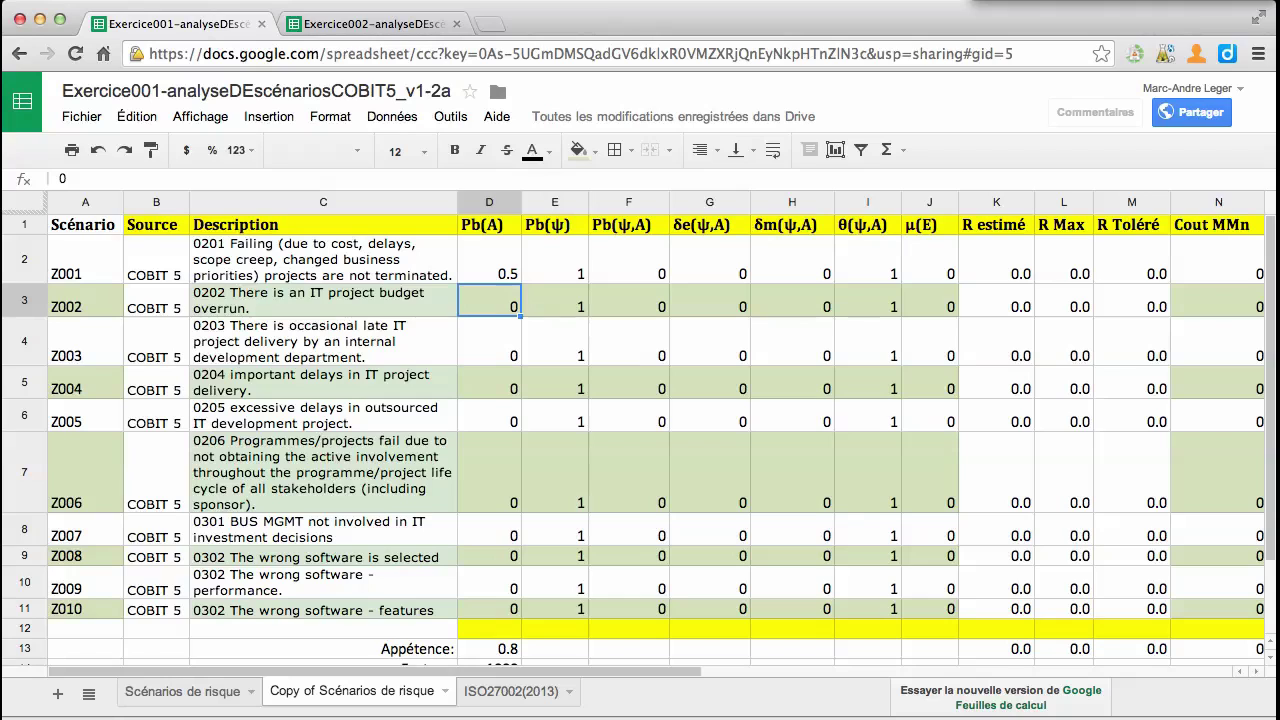
type("0.4")
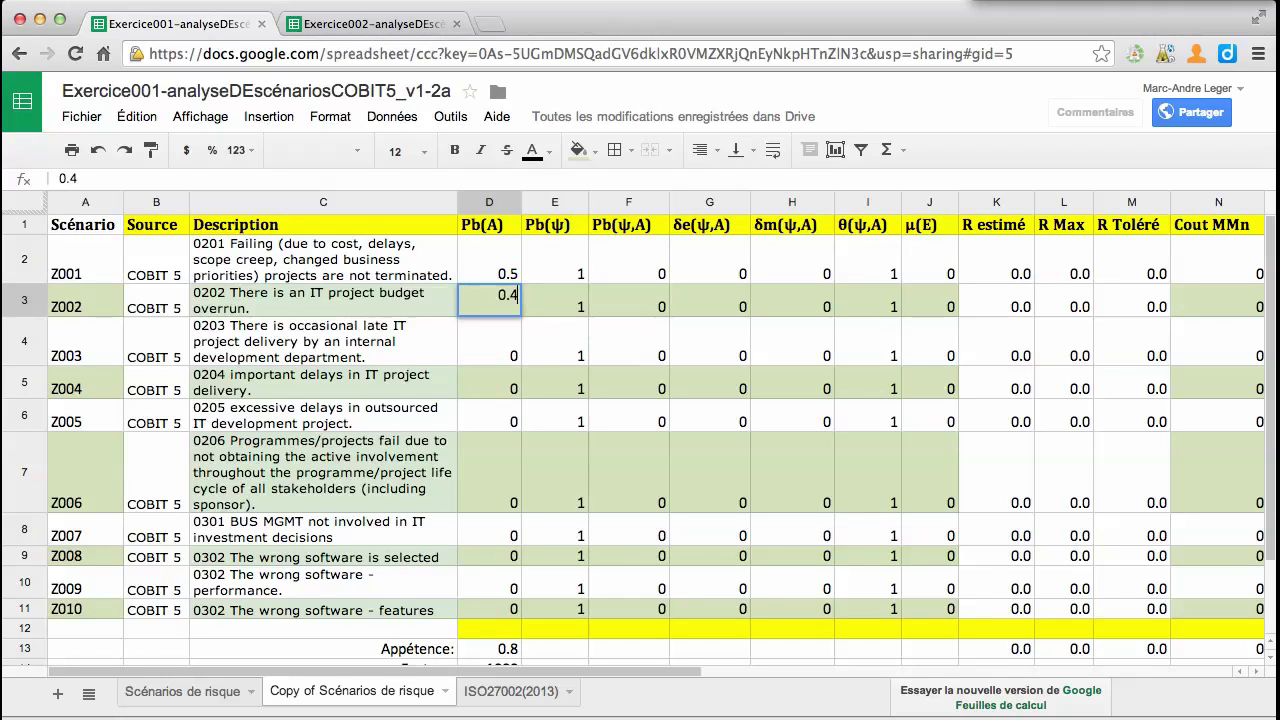
key("Return")
type("0.3")
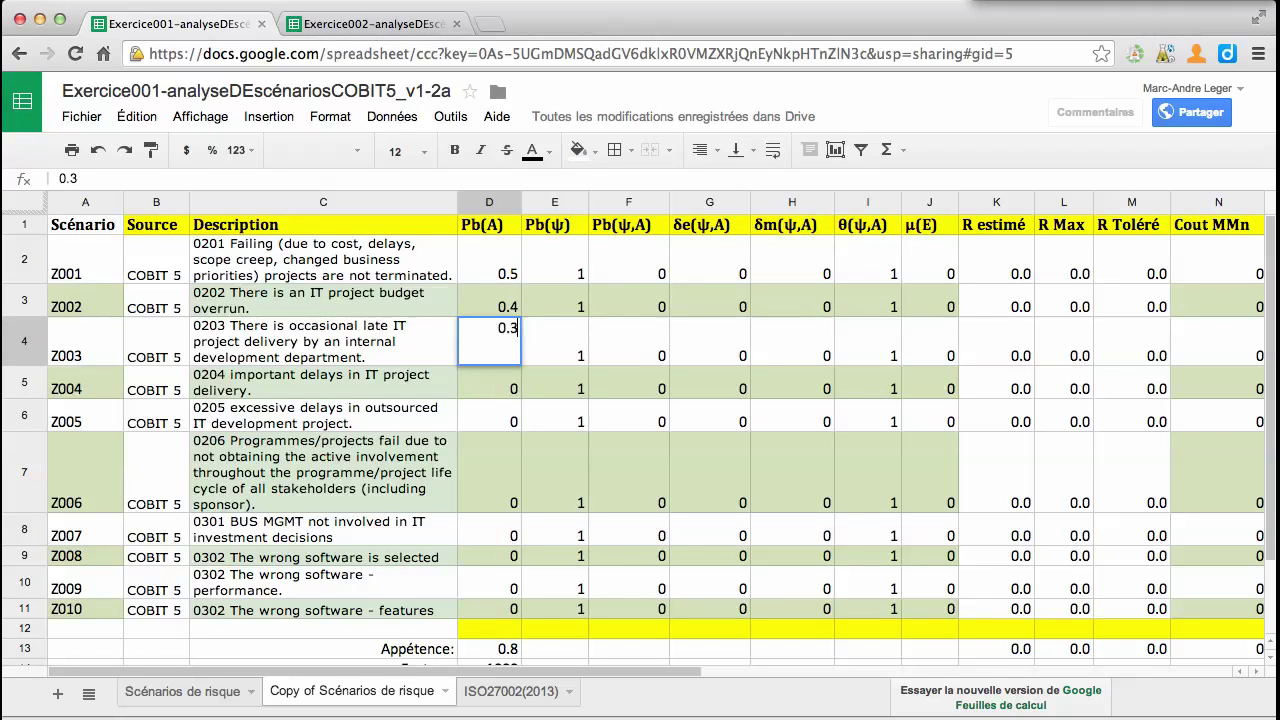
key("Return")
type("0.")
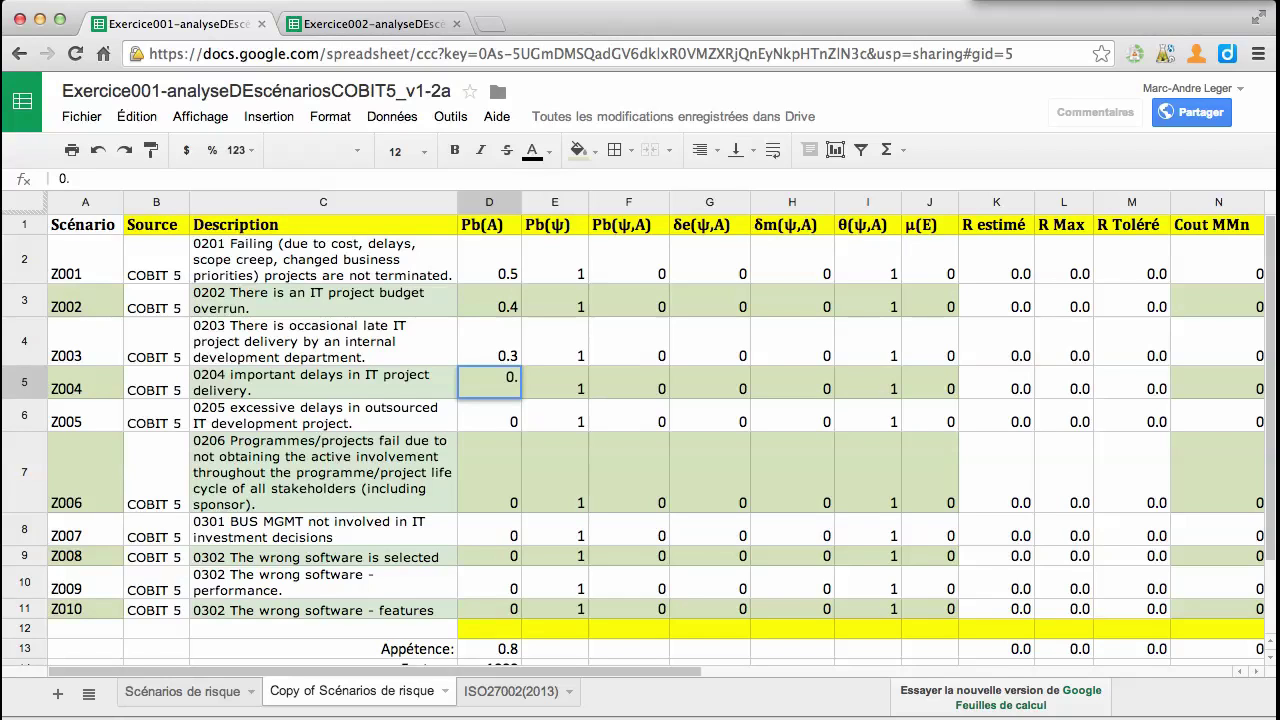
type("2")
key("Return")
Enter the Pb(A) values 0.4, 0.4 and 0.5 for scenarios Z005, Z006 and Z007
type("0.4")
key("Return")
type("0.")
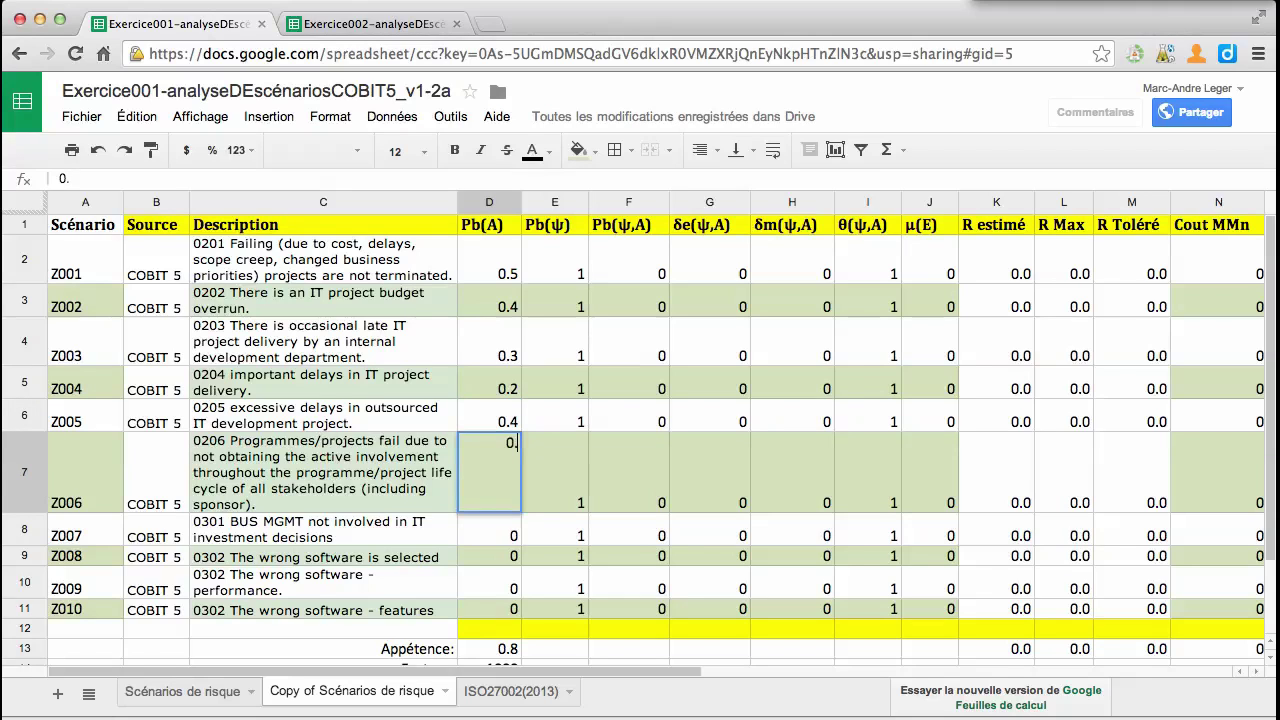
type("4")
key("Return")
type("0")
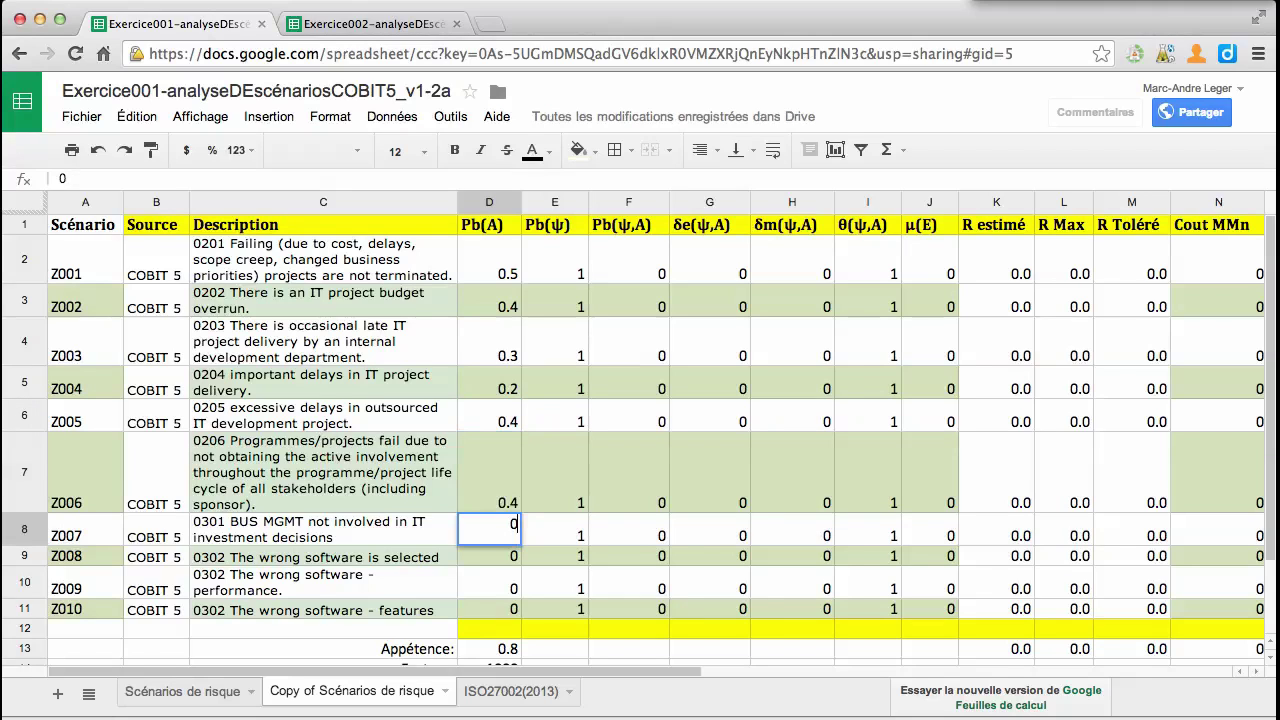
type(".5")
key("Return")
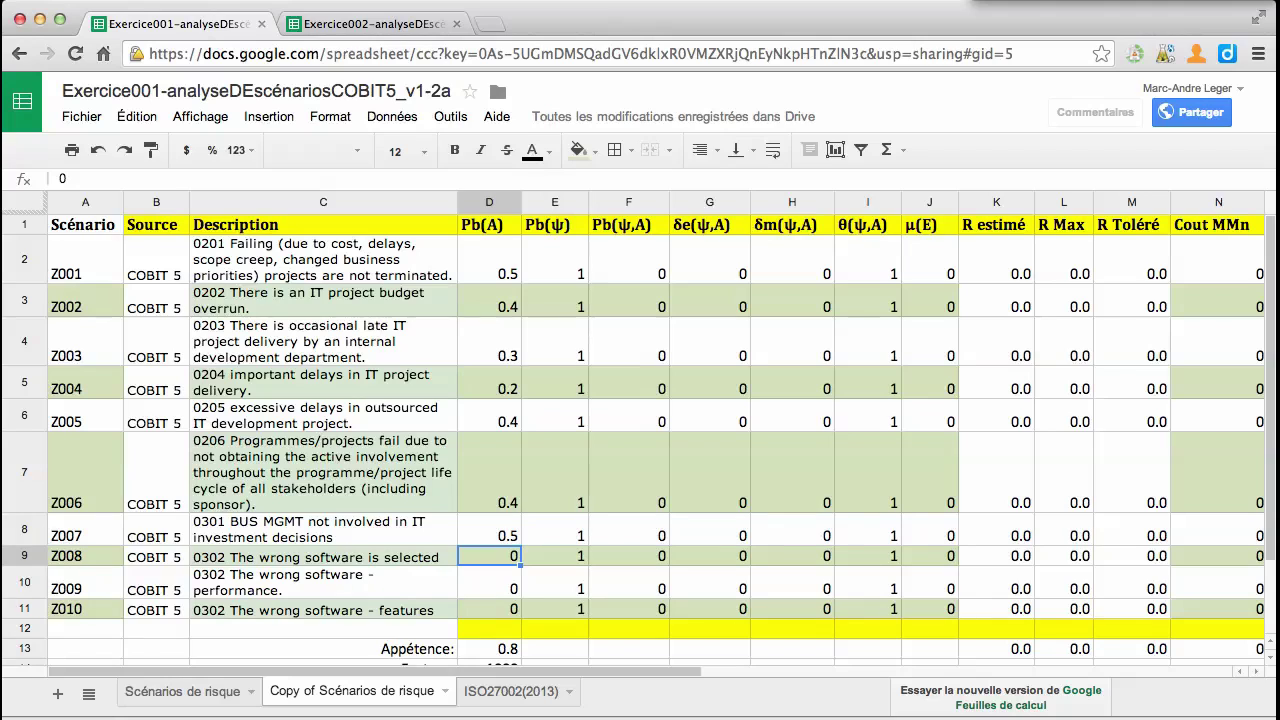
Complete the Pb(A) column with 0.3, 0.2 and 0.5 for scenarios Z008, Z009 and Z010
type("0.3")
key("Return")
type("0.2")
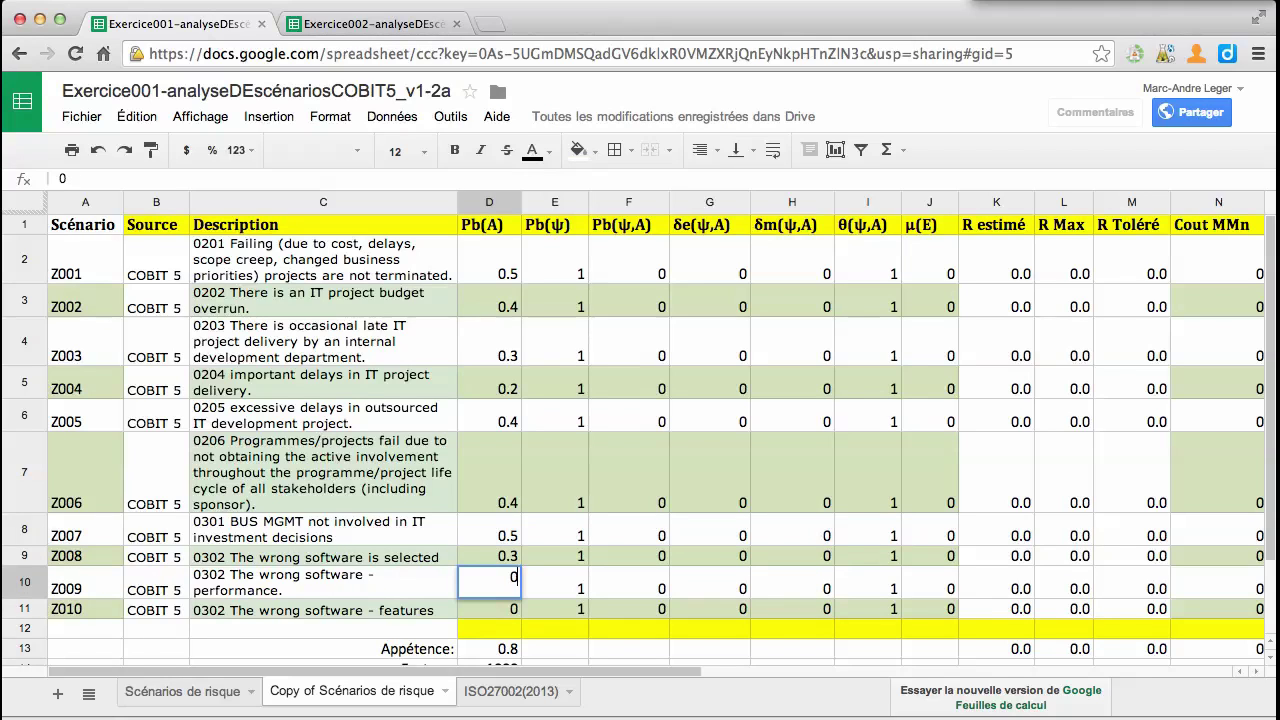
key("Return")
type("0.")
type("5")
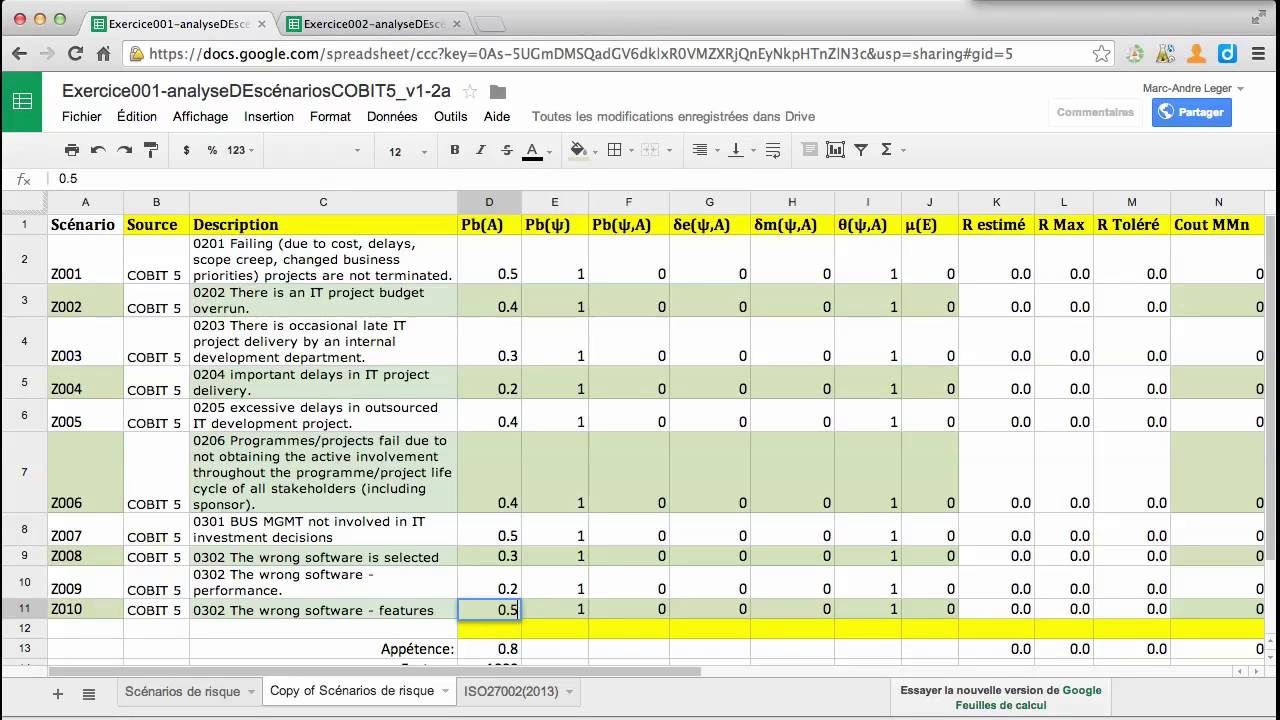
key("Up")
Set Pb(ψ,A) to 0.3 for scenario Z001 and 0.4 for Z002
key("Up")
key("Up")
key("Up")
key("Up")
key("Up")
key("Up")
key("Up")
key("Up")
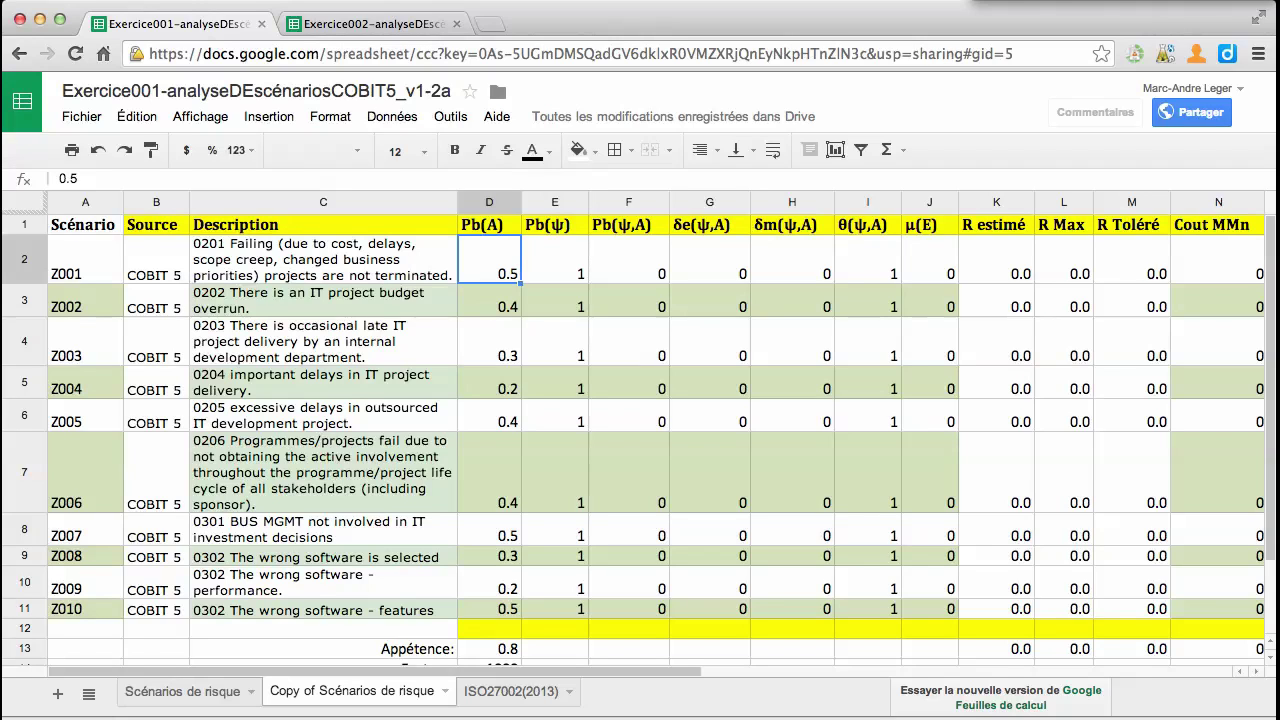
left_click(555, 260)
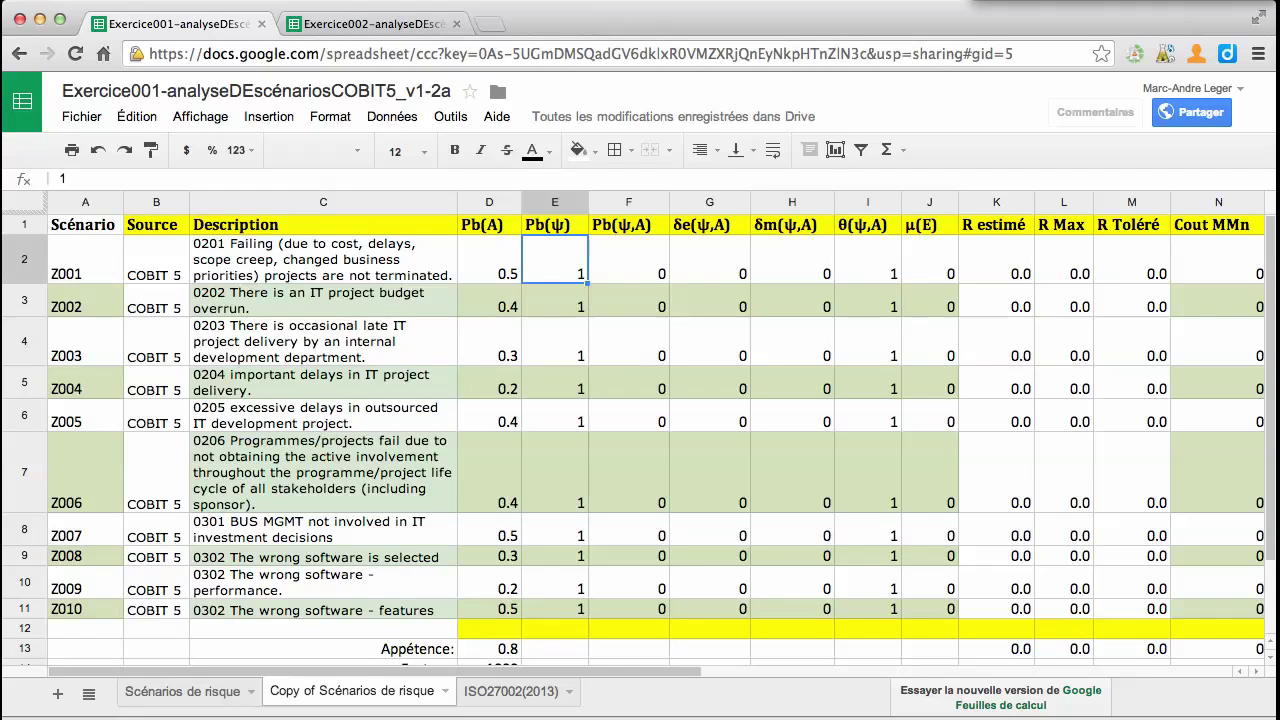
left_click(628, 260)
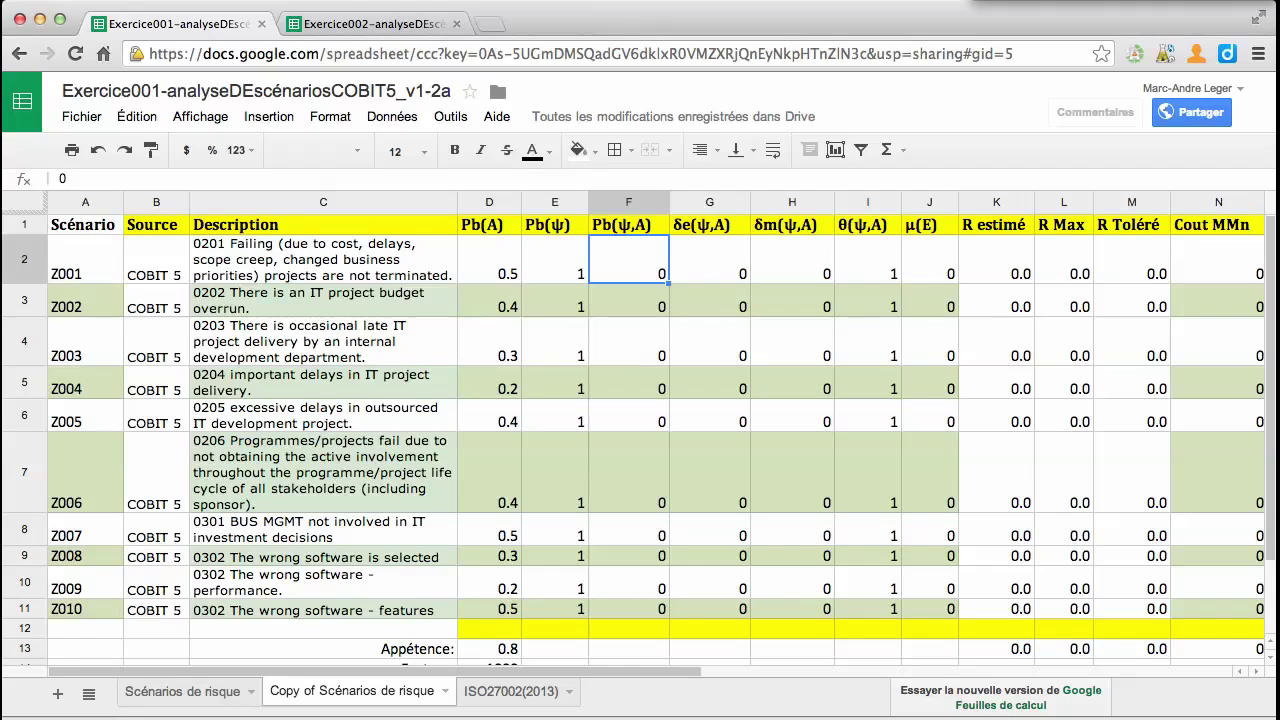
key("Return")
type(".3")
key("Return")
key("Return")
type(".4")
key("Return")
Enter the Pb(ψ,A) values 0.5, 0.1 and 0.4 for scenarios Z003, Z004 and Z005
key("Return")
type(".5")
key("Return")
key("Return")
type(".1")
key("Return")
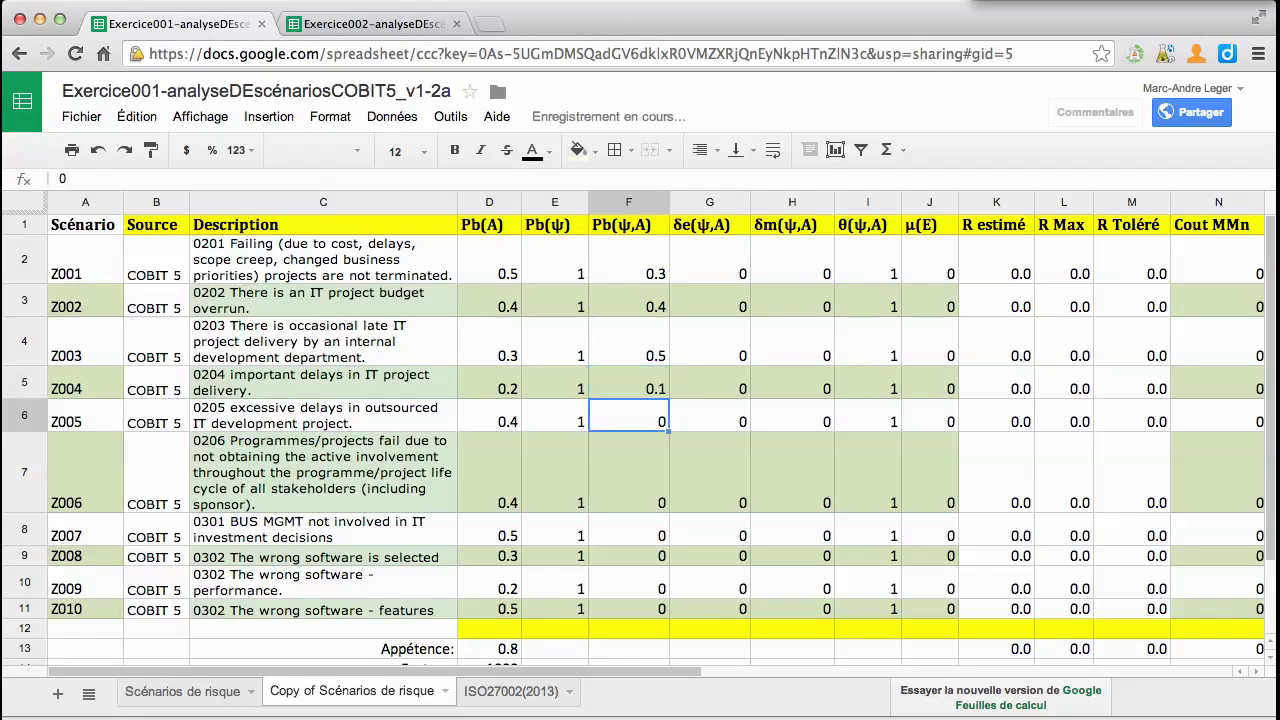
key("Return")
type(".4")
key("Return")
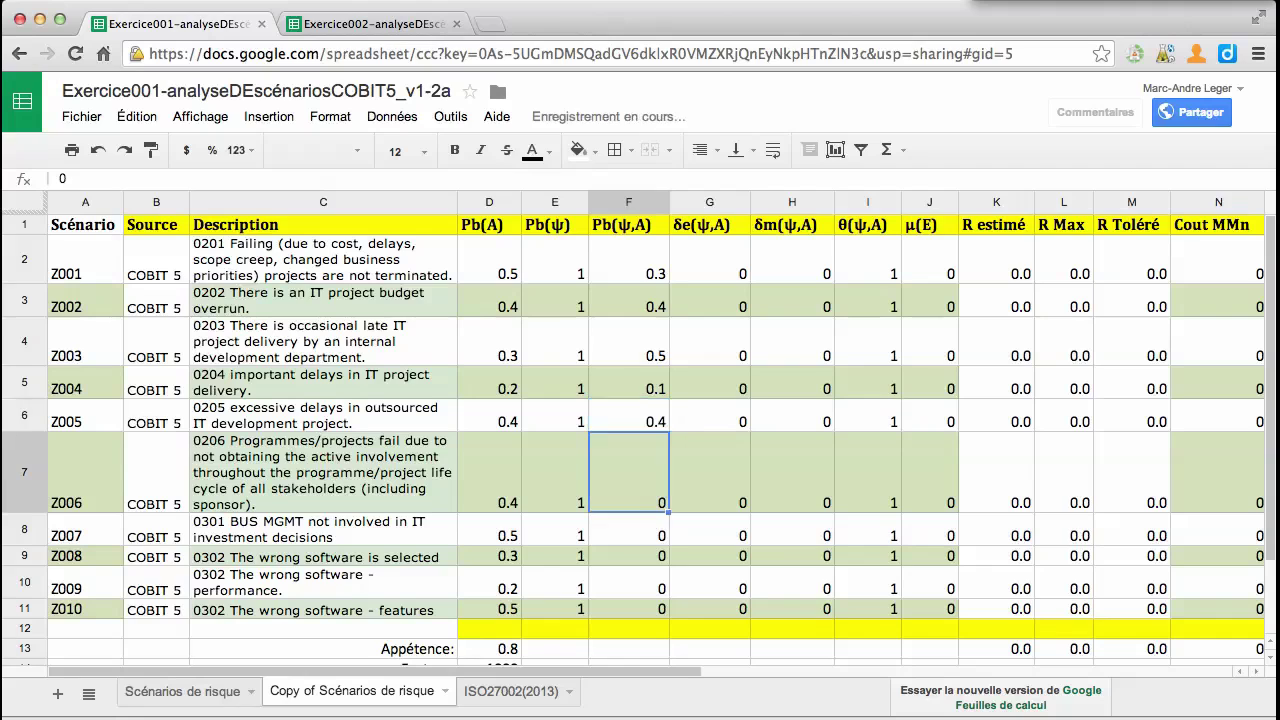
Enter the Pb(ψ,A) values 0.3, 0.2 and 0.3 for scenarios Z006, Z007 and Z008
key("Return")
type(".3")
key("Return")
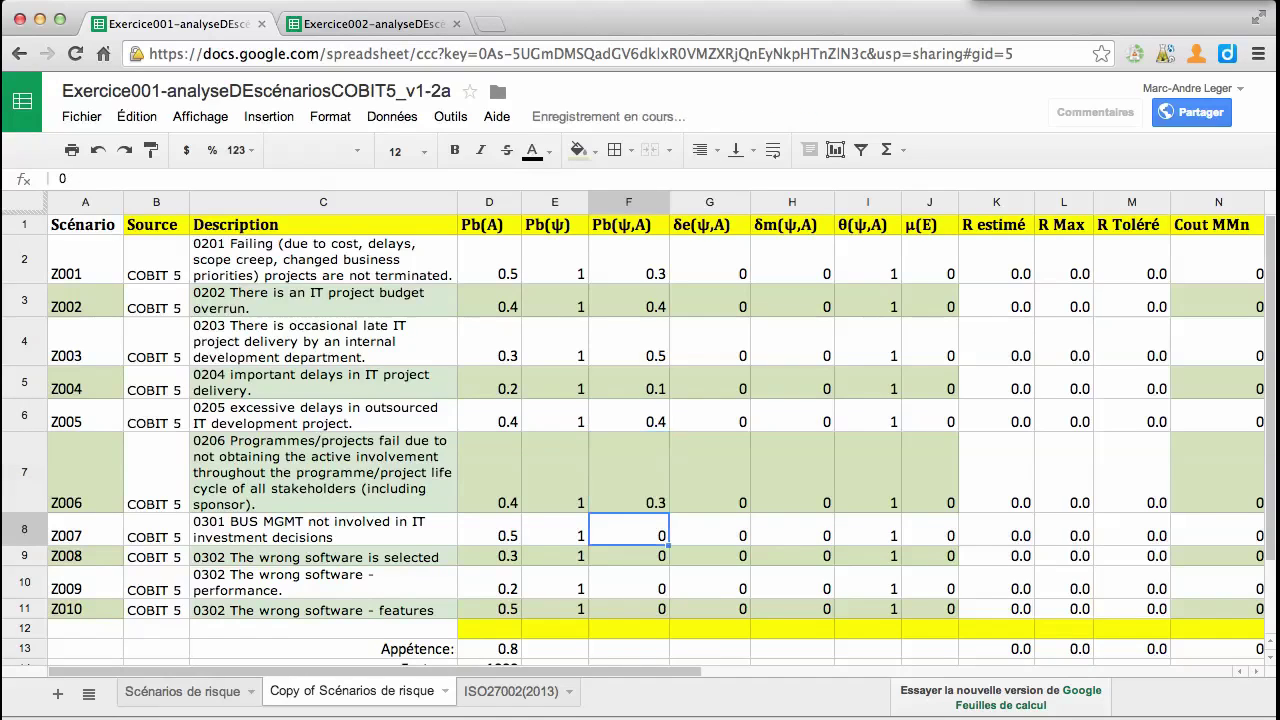
key("Return")
type(".")
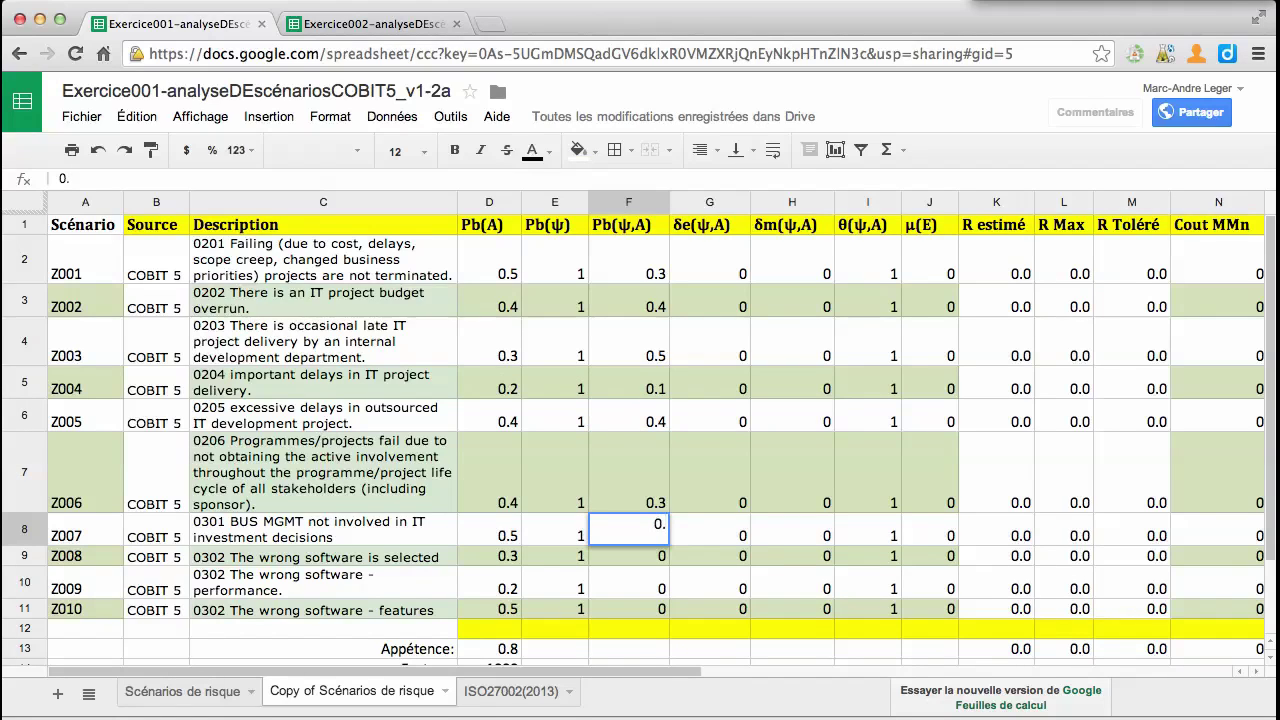
type("2")
key("Return")
key("Return")
type(".")
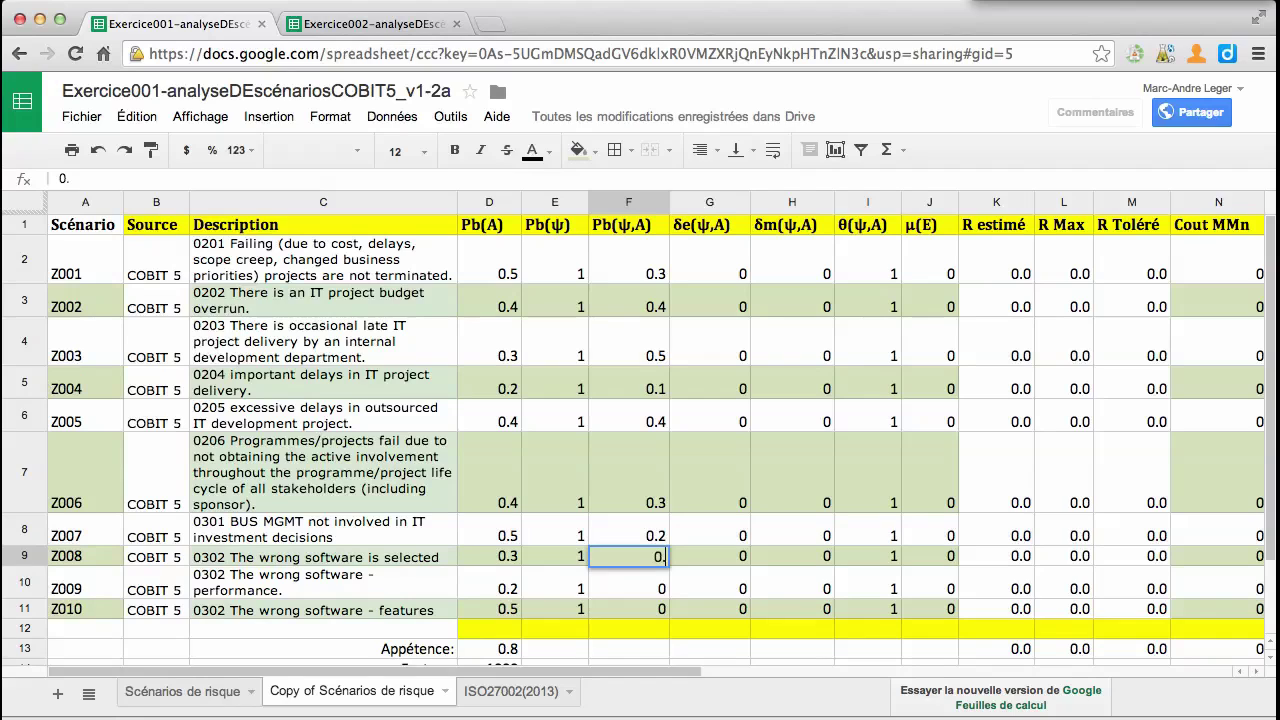
type("3")
key("Return")
Complete the Pb(ψ,A) column with 0.4 for scenario Z009 and 0.5 for Z010
key("Return")
type(".")
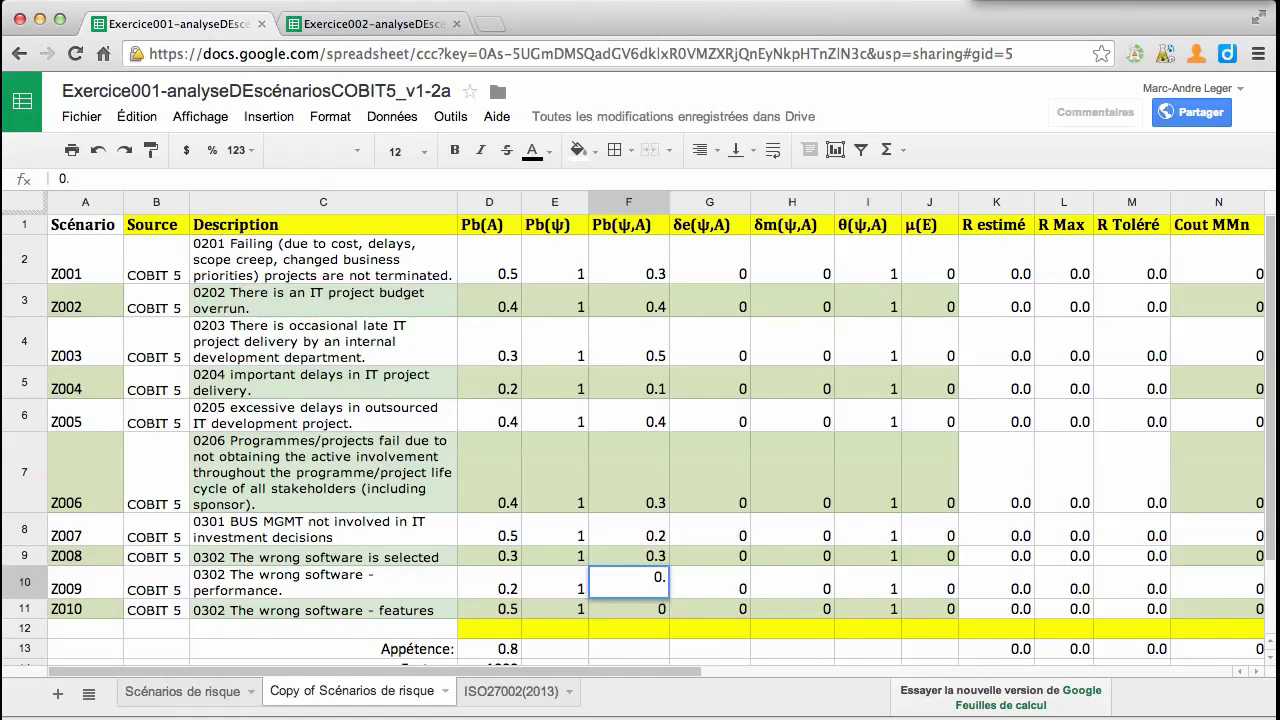
type("4")
key("Return")
key("Return")
type(".")
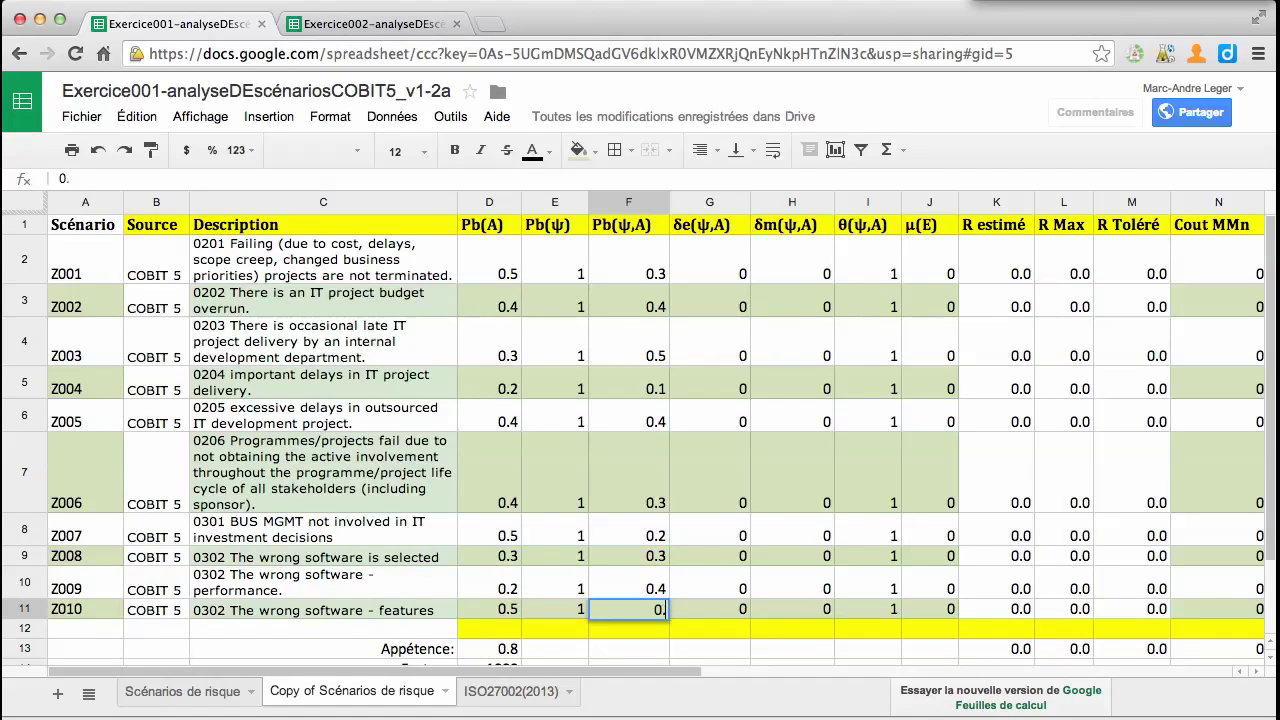
type("5")
key("Tab")
Set δe(ψ,A) to 0.5 for scenario Z001 and 0.4 for Z002
key("Up")
key("Up")
key("Up")
key("Up")
key("Up")
key("Up")
key("Up")
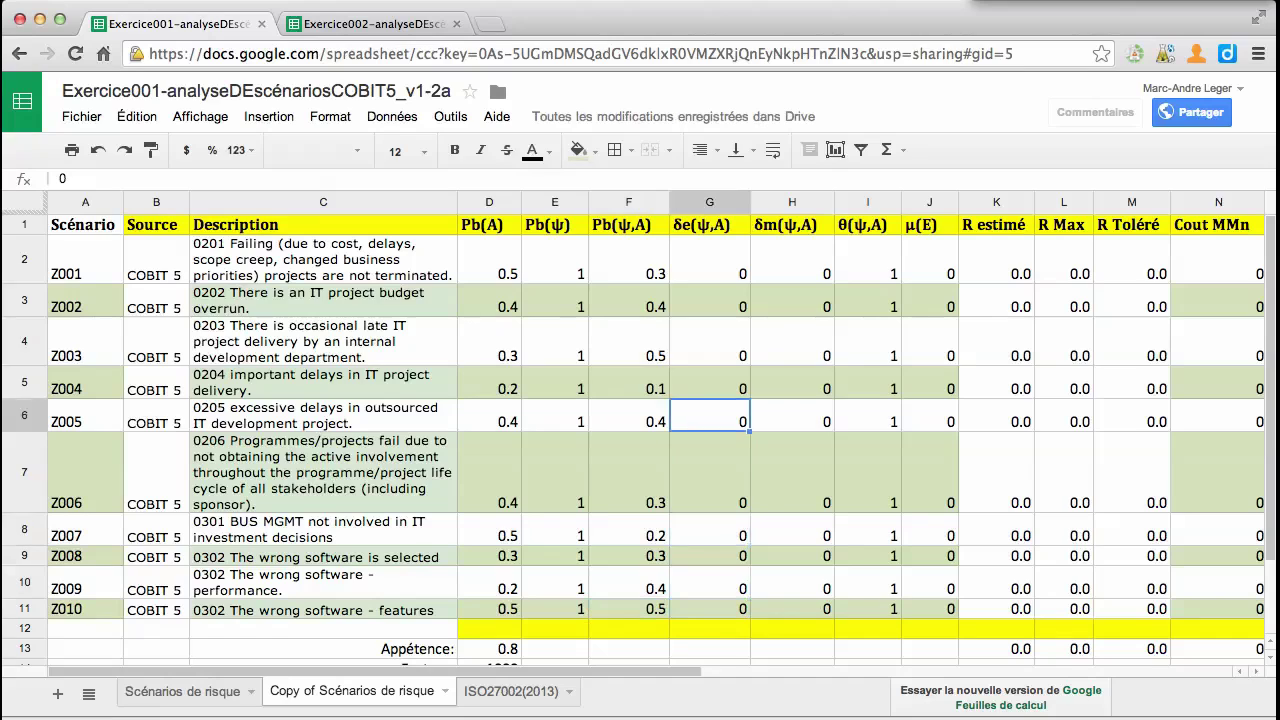
key("Up")
key("Up")
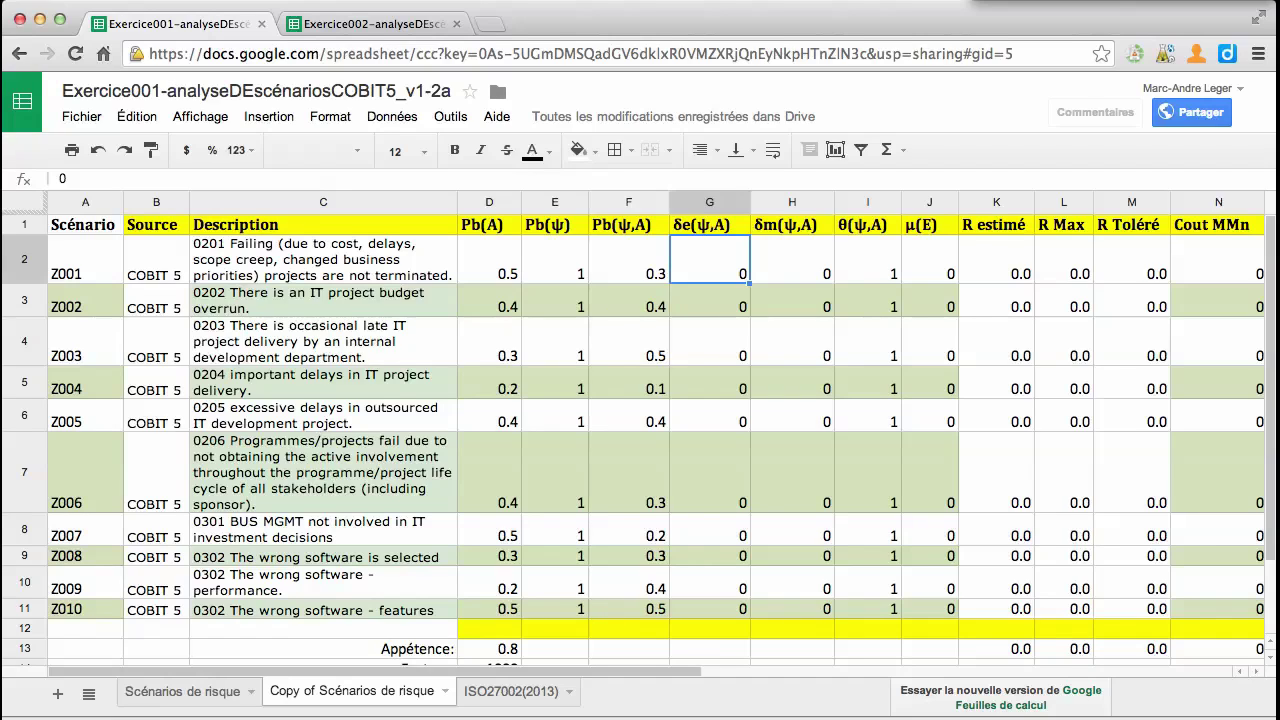
key("Return")
type(".5")
key("Return")
key("Return")
type(".4")
key("Return")
Enter the δe(ψ,A) values 0.6, 0.4 and 0.2 for scenarios Z003, Z004 and Z005
key("Return")
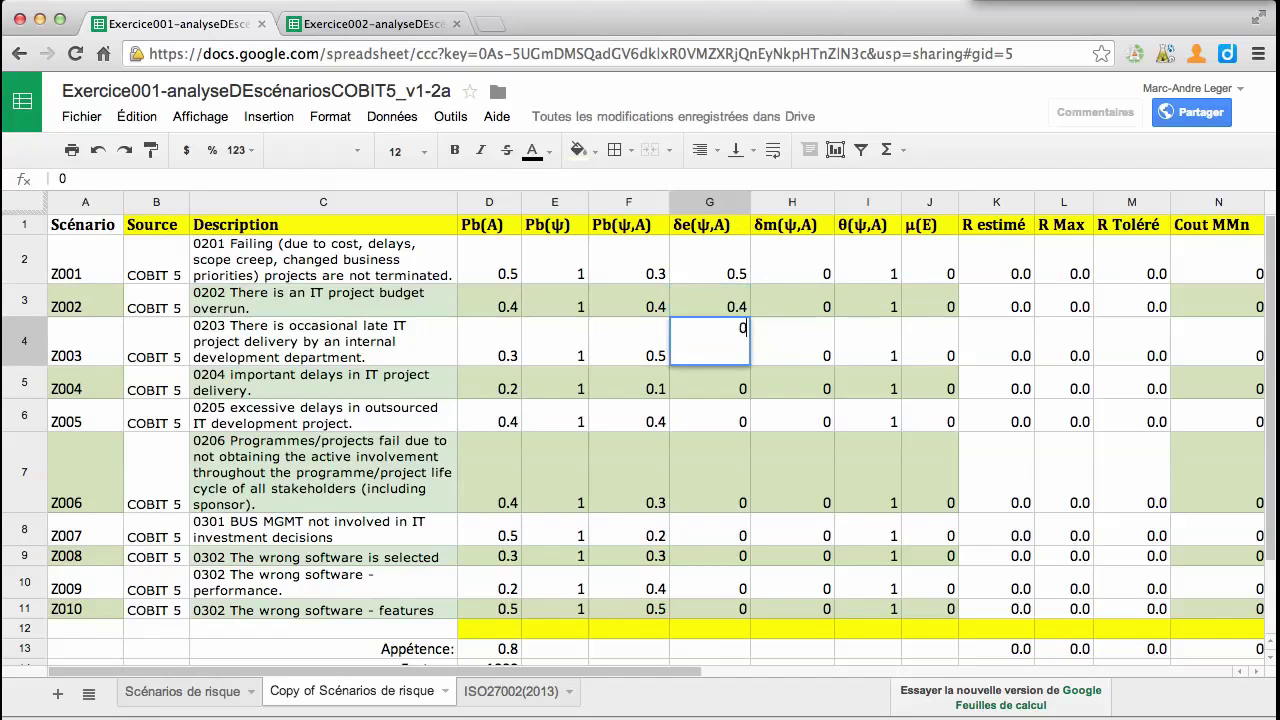
type(".6")
key("Return")
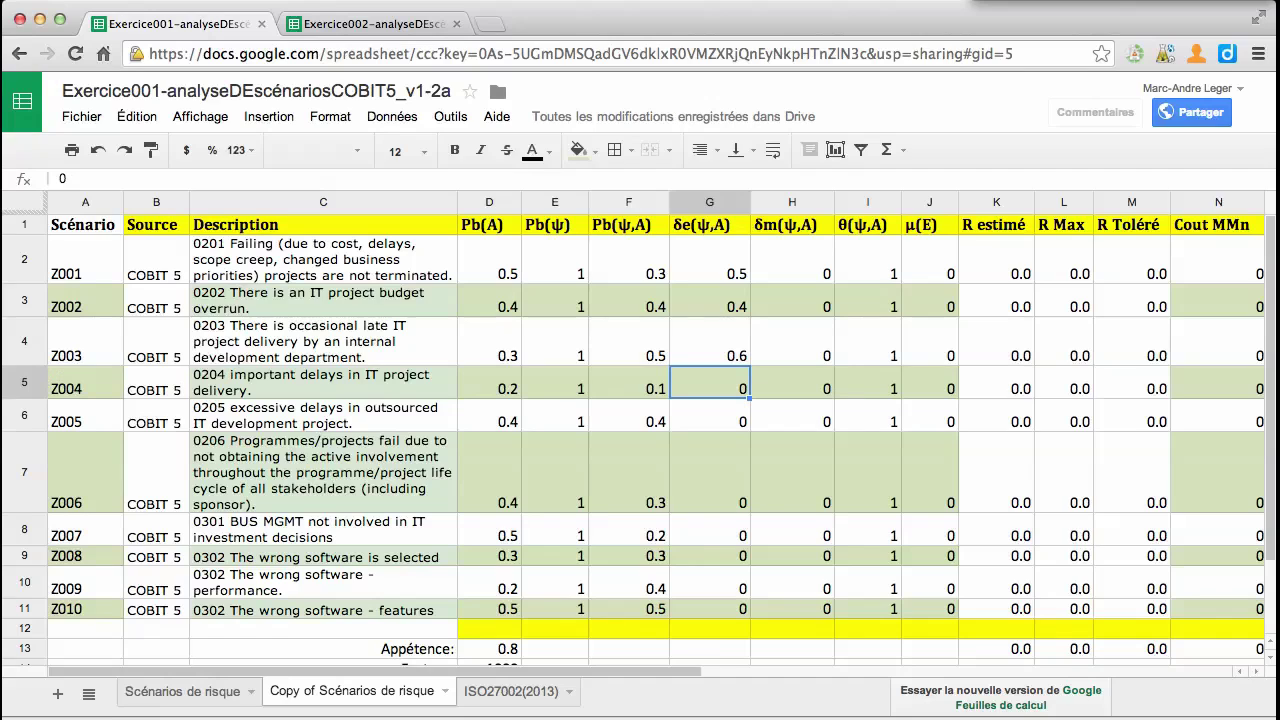
key("Return")
type(".4")
key("Return")
key("Return")
type(".2")
key("Return")
Enter the δe(ψ,A) values 0.3, 0.4 and 0.5 for scenarios Z006, Z007 and Z008
key("Return")
type(".3")
key("Return")
key("Return")
type(".4")
key("Return")
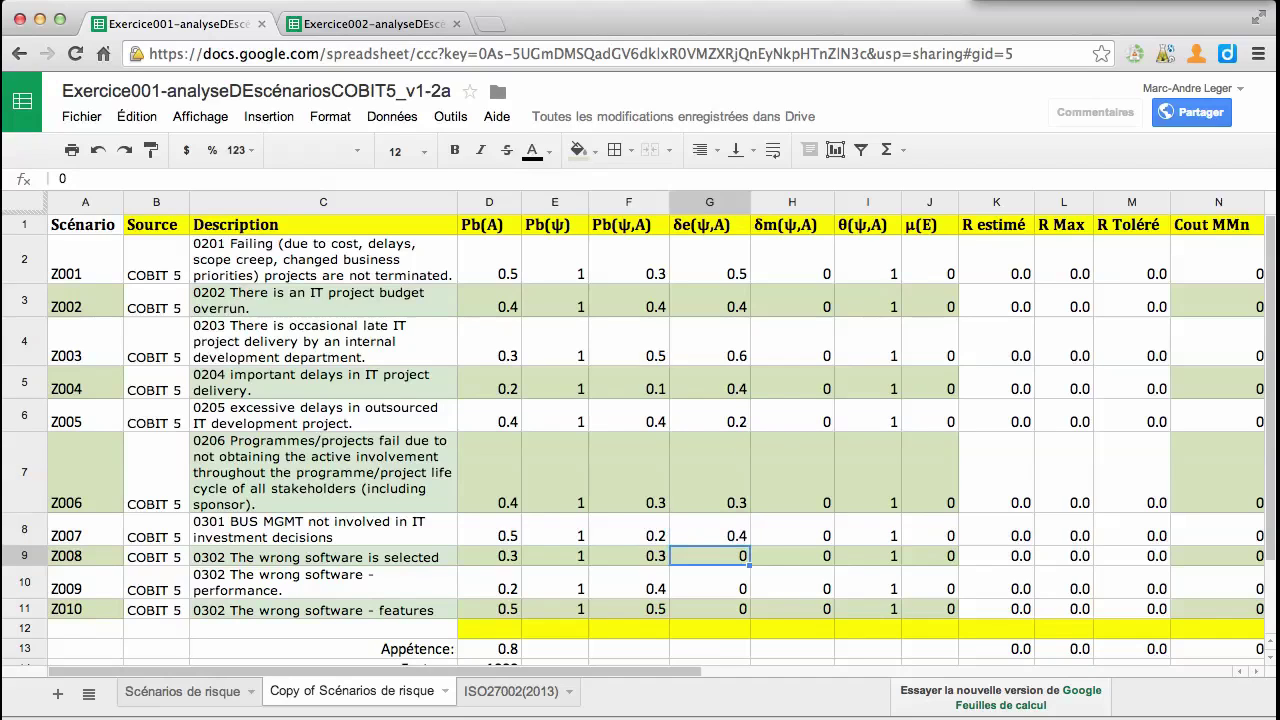
key("Return")
type(".5")
key("Return")
Complete the δe(ψ,A) column with 0.5 for scenario Z009 and 0.3 for Z010
key("Return")
type(".5")
key("Return")
key("Return")
type(".3")
key("Tab")
Set δm(ψ,A) to 0.7 for scenario Z001
key("Up")
key("Up")
key("Up")
key("Up")
key("Up")
key("Up")
key("Up")
key("Up")
key("Up")
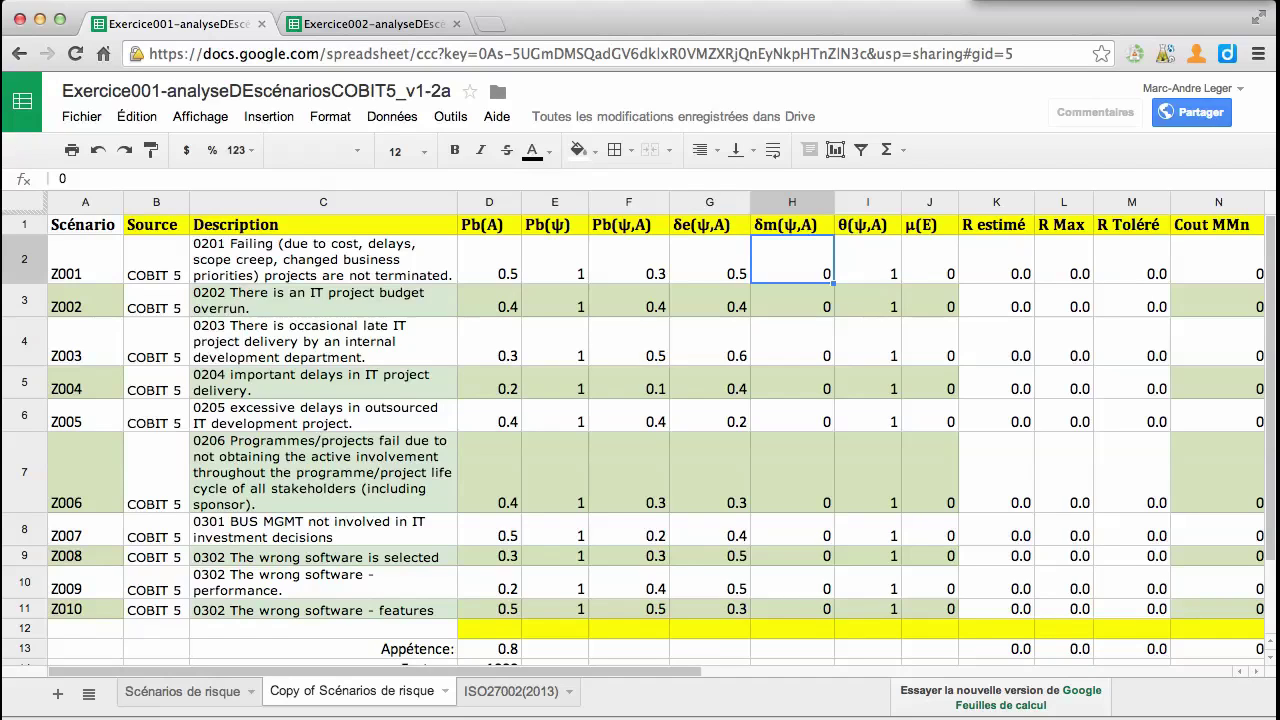
key("Return")
type(".7")
key("Return")
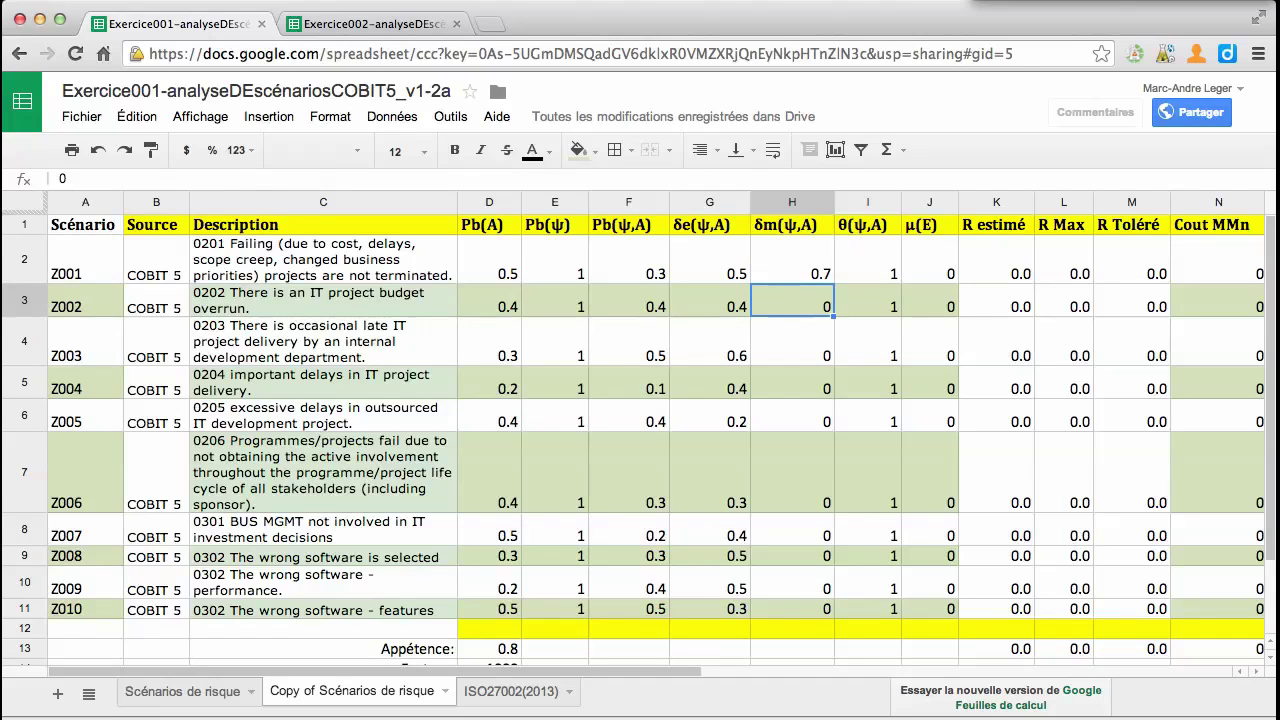
Enter the δm(ψ,A) values 0.8 for scenario Z002 and 0.7 for Z003
key("Return")
type(".")
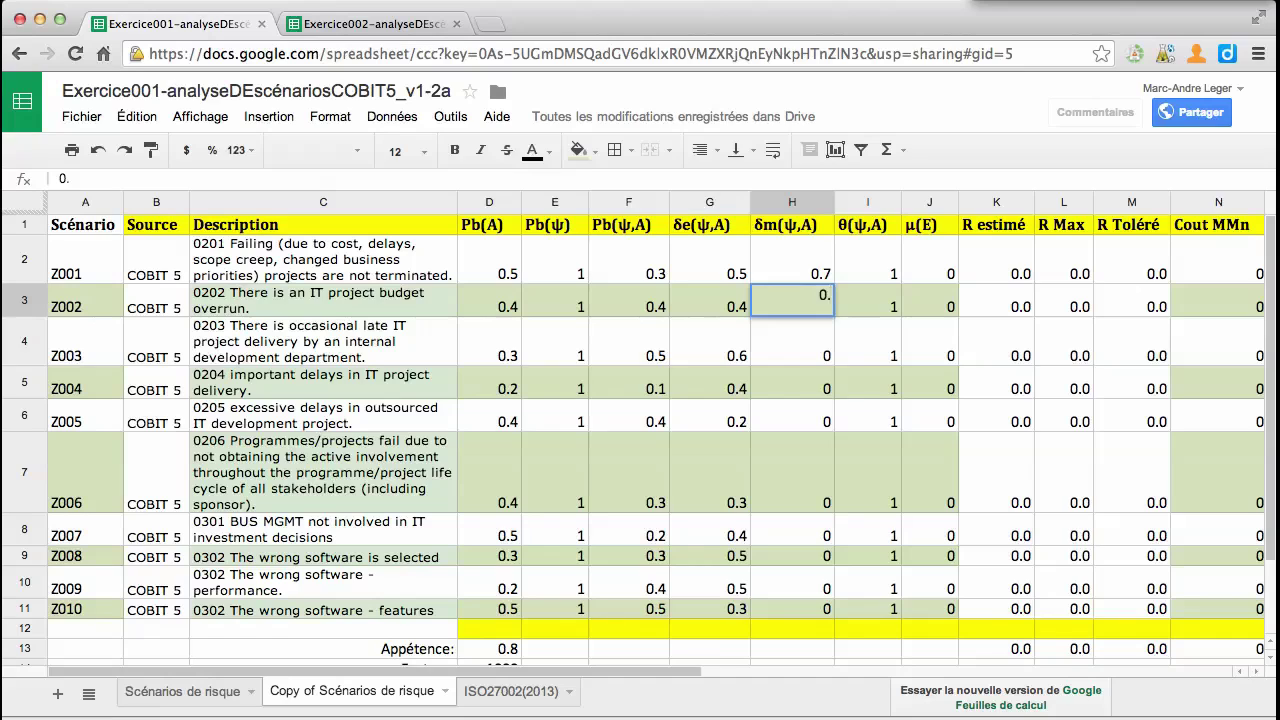
type("8")
key("Return")
type("0.7")
key("Return")
Set δm(ψ,A) to 0.6 for scenario Z004, making sure the value is positive
type("-0.6")
key("Return")
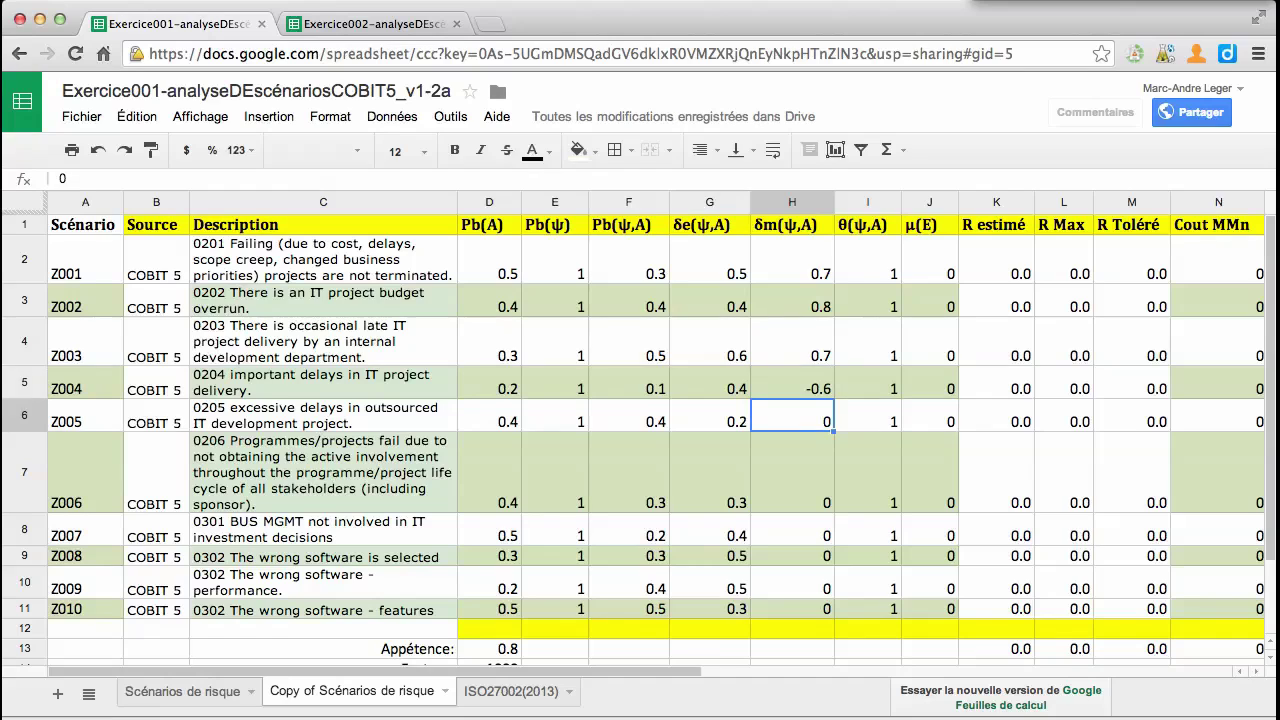
left_click(792, 388)
type("0.6")
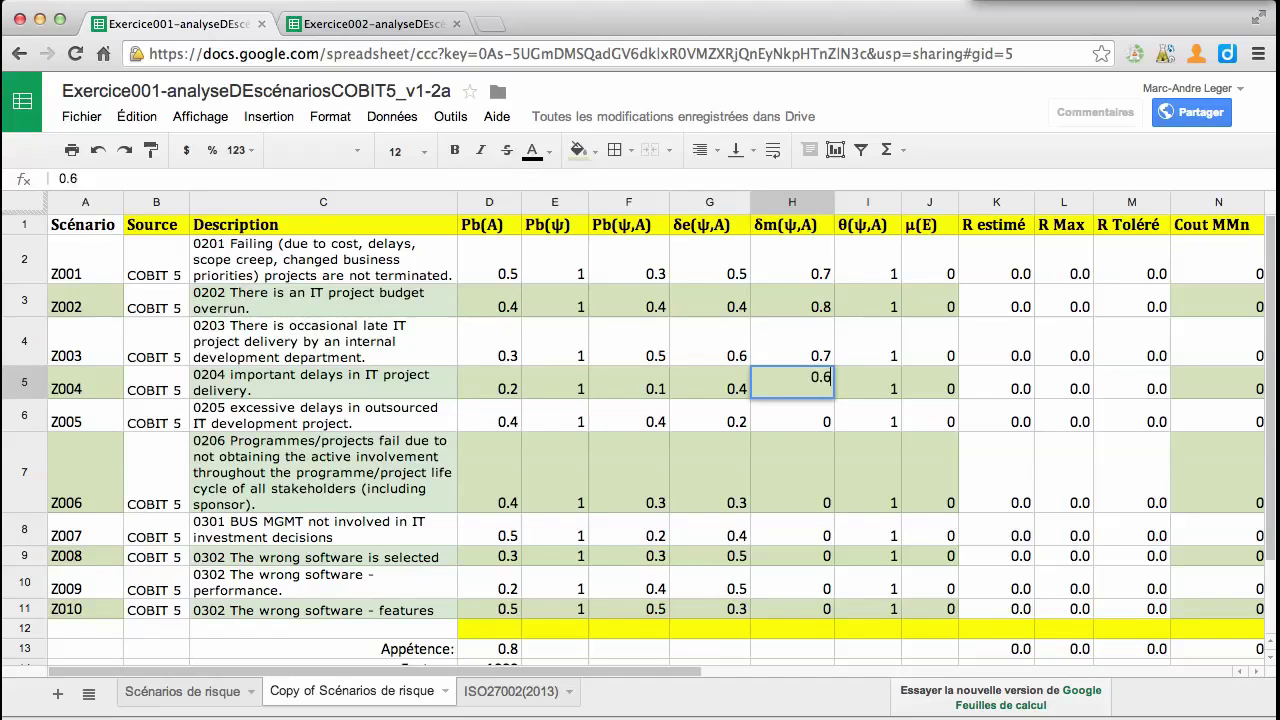
key("Return")
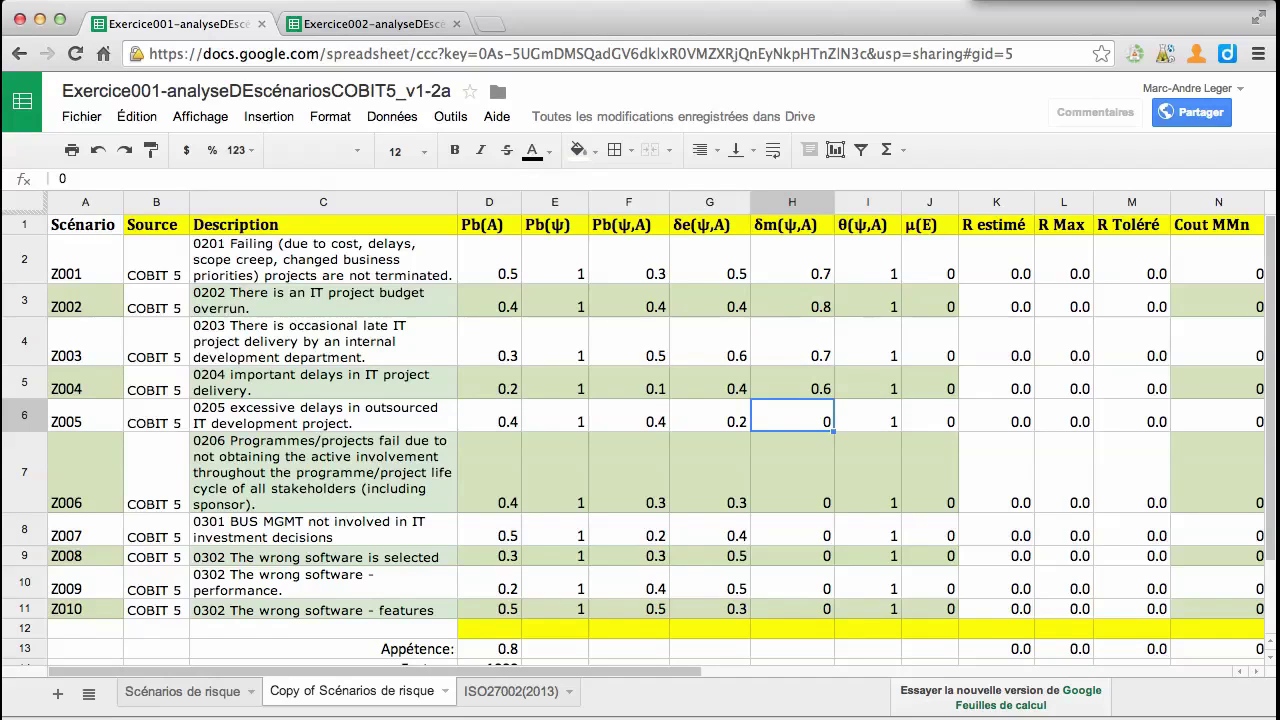
Set δm(ψ,A) to 0.5 for each of the scenarios Z005, Z006 and Z007
type("0.5")
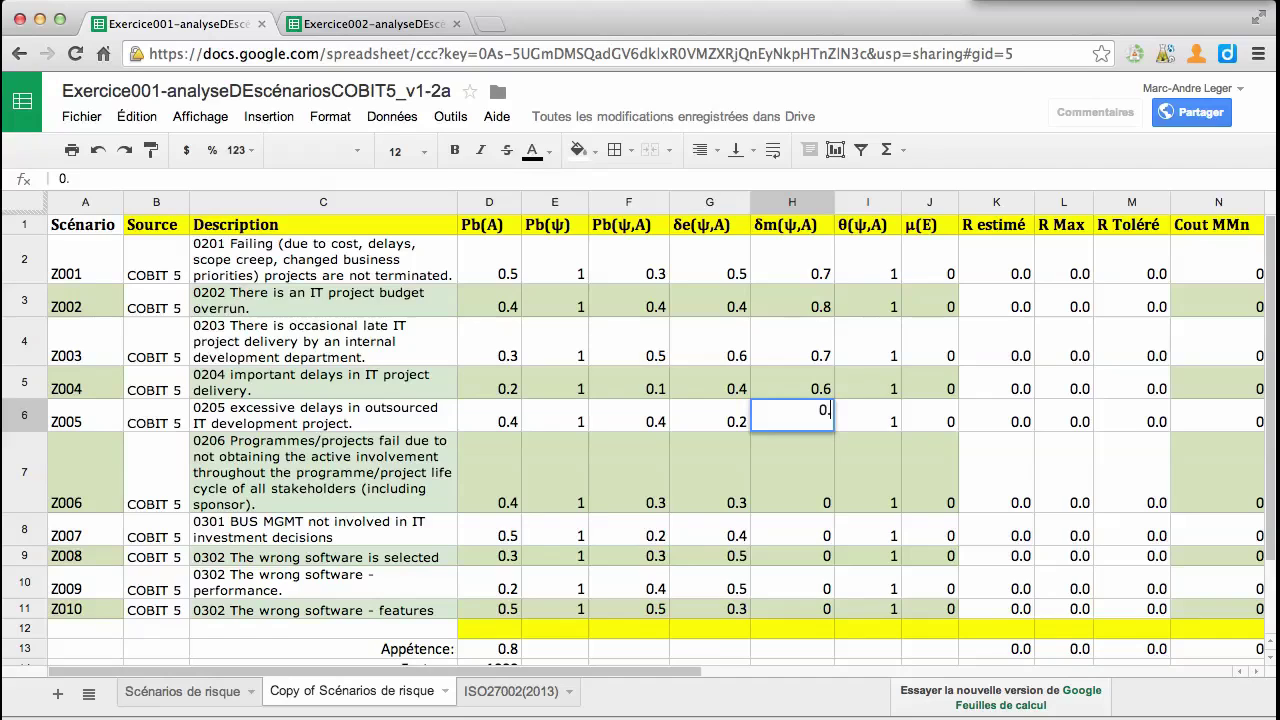
key("Return")
type("0.5")
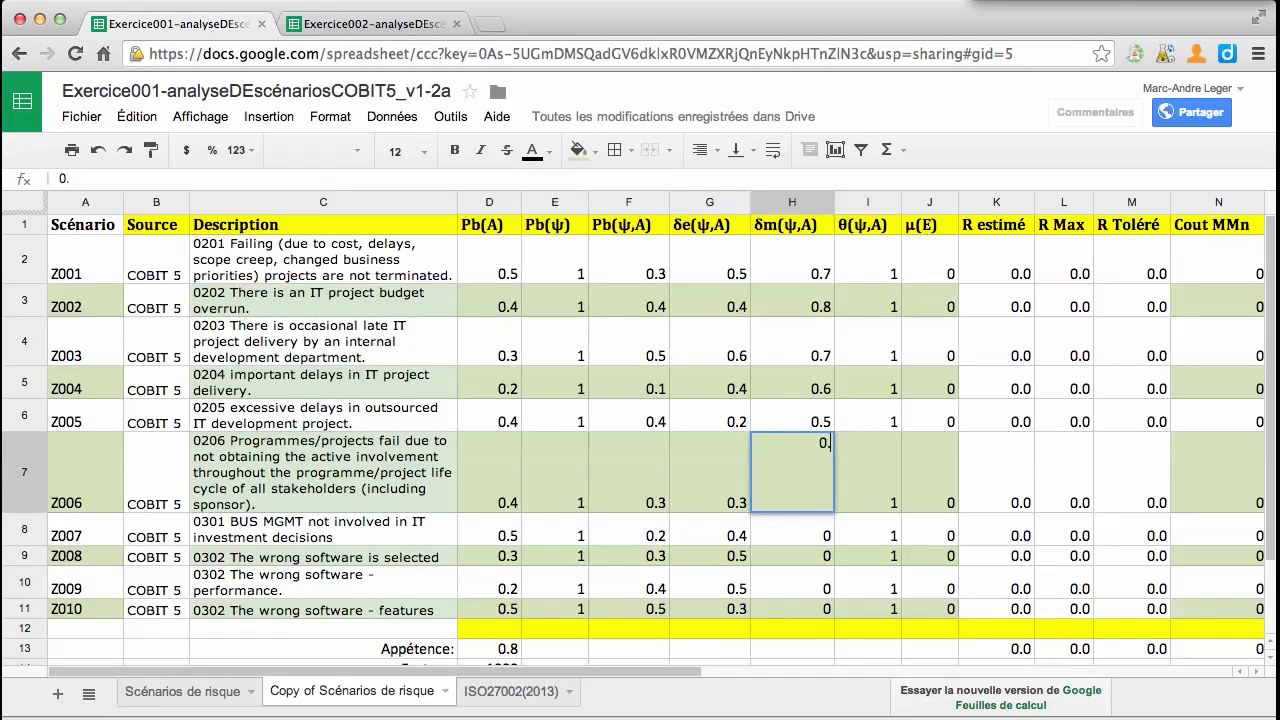
key("Return")
type("0.")
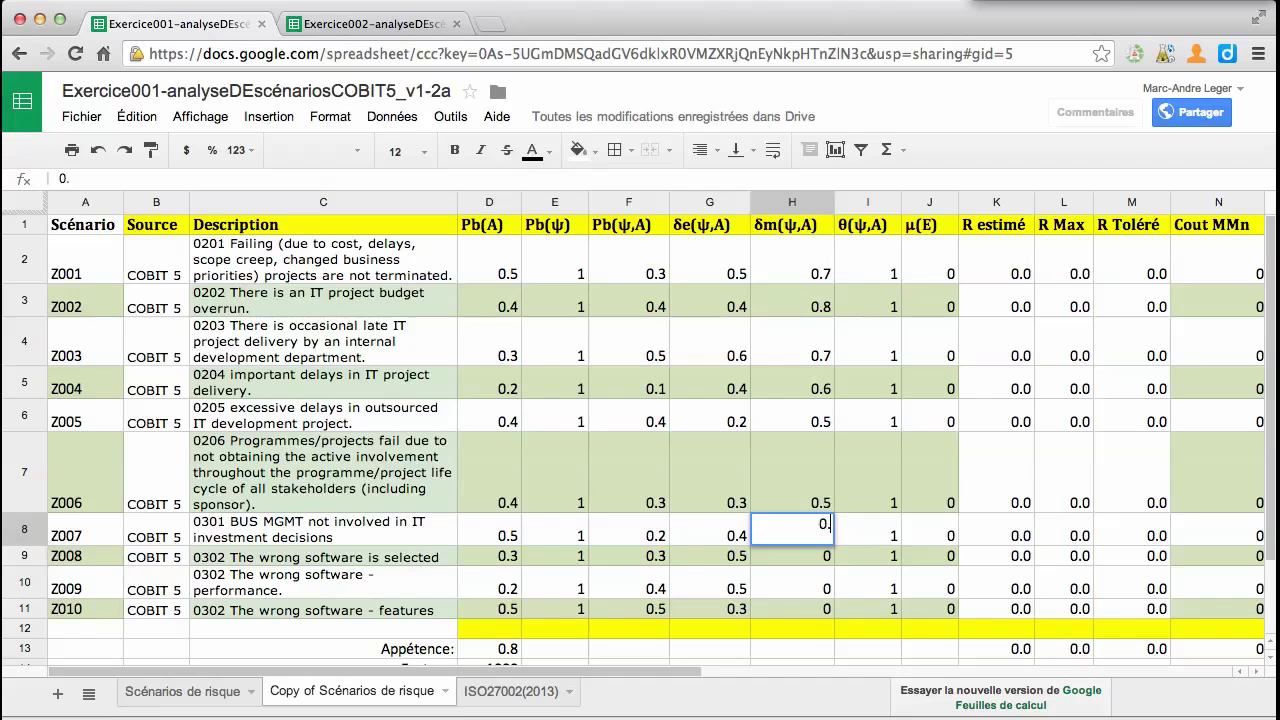
type("5")
key("Return")
Complete the δm(ψ,A) column with 0.6 for scenario Z008, 0.7 for Z009 and 0.8 for Z010
type("-")
key("BackSpace")
type("0.6")
key("Return")
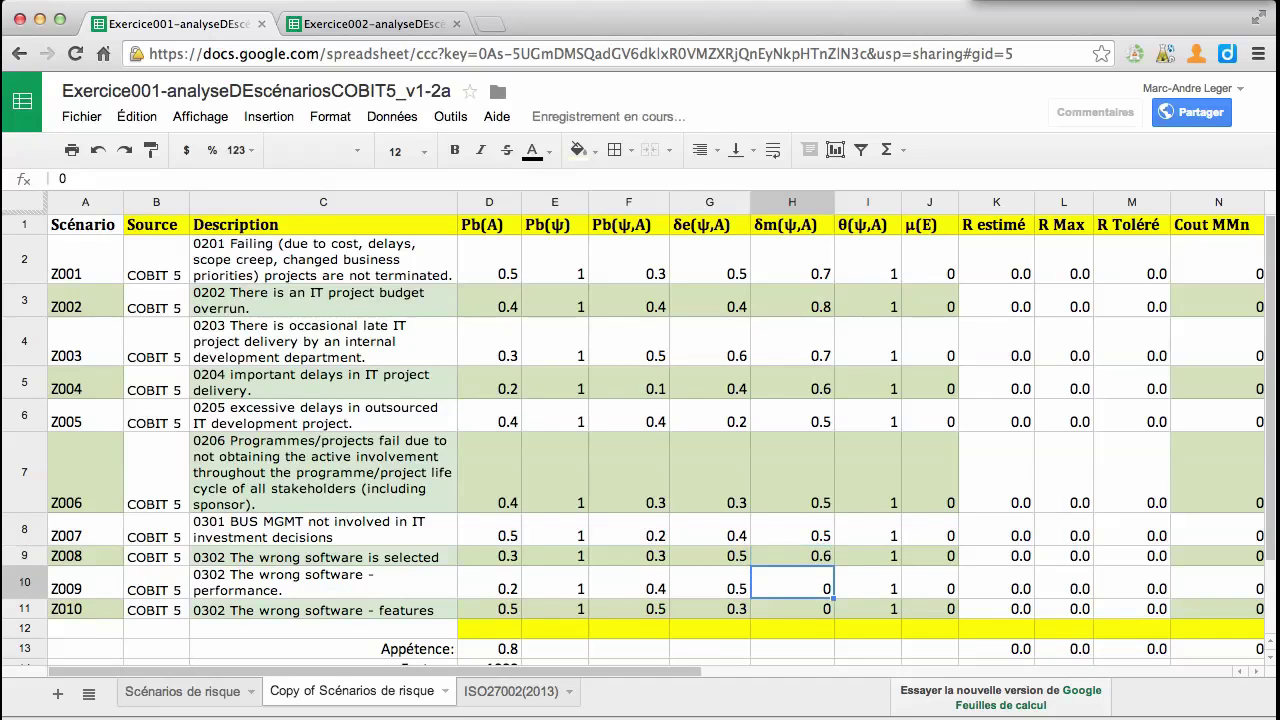
type("0.7")
key("Return")
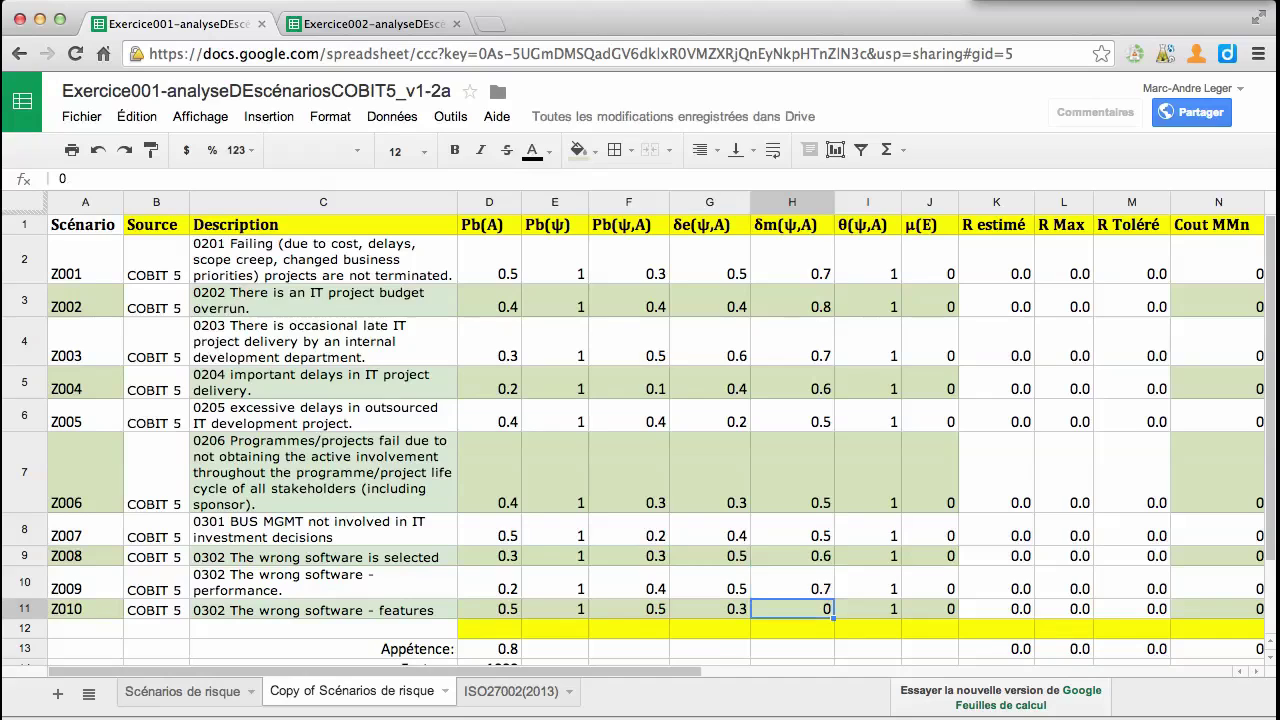
type("0.8")
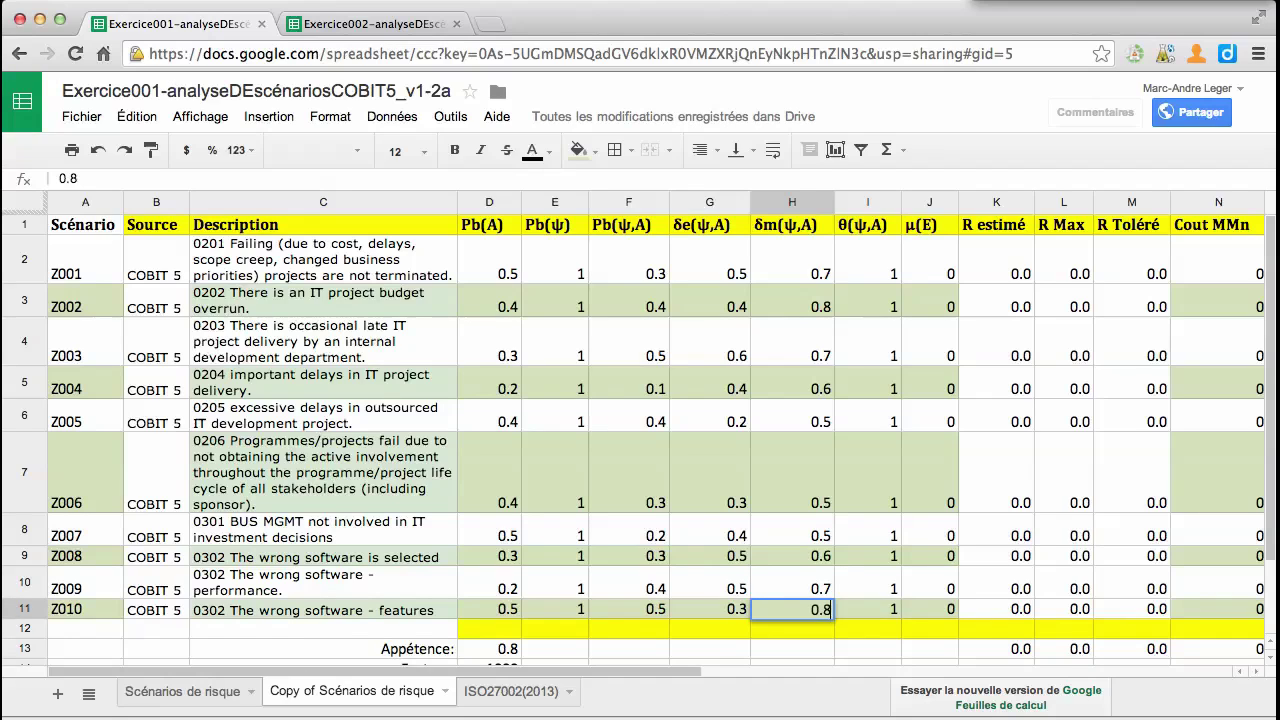
key("Tab")
Set θ(ψ,A) to 0.5 for scenario Z001
key("Up")
key("Up")
key("Up")
key("Up")
key("Up")
key("Up")
key("Up")
key("Up")
key("Up")
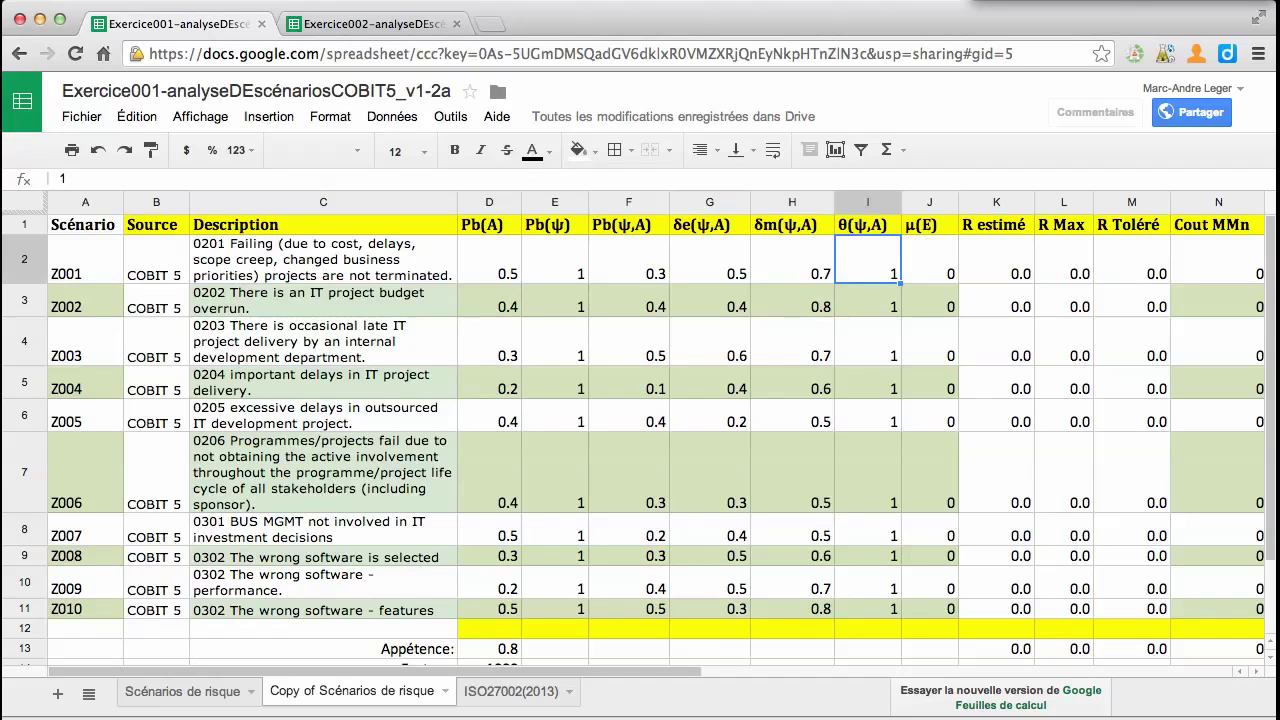
type("0.5")
key("Return")
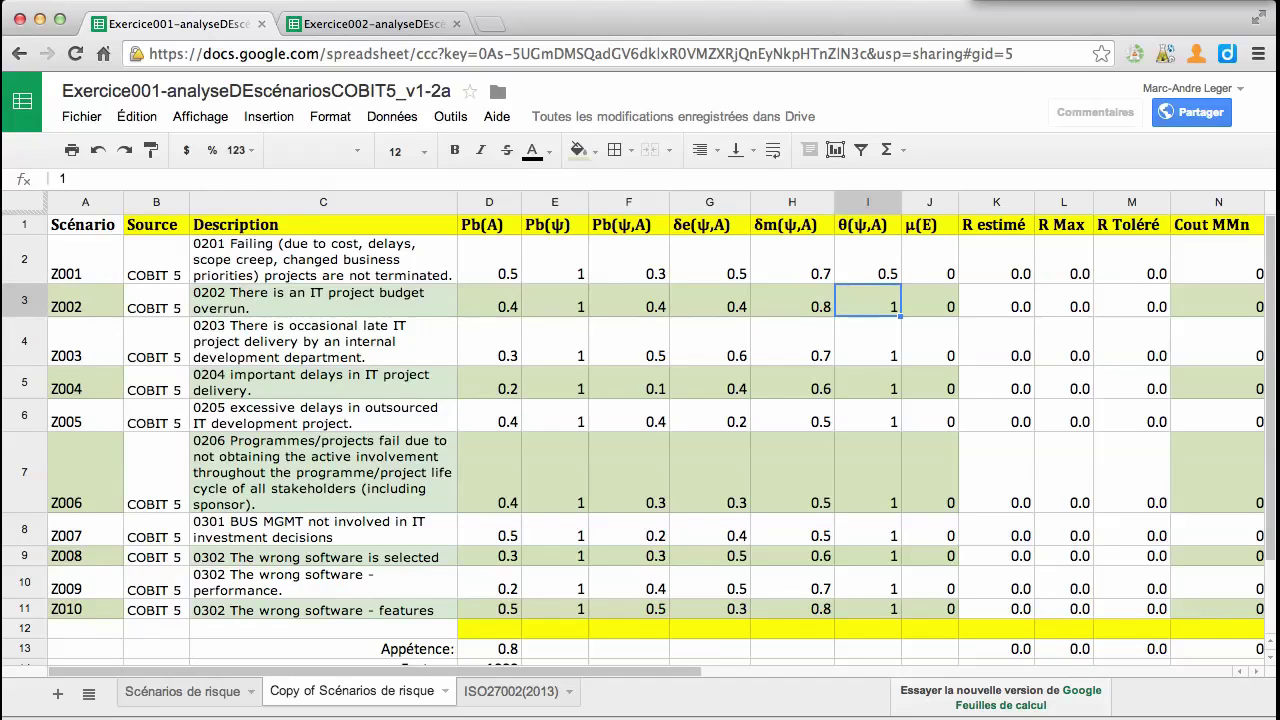
Copy the θ(ψ,A) value of scenario Z001 to scenarios Z002 through Z010
left_click(868, 260)
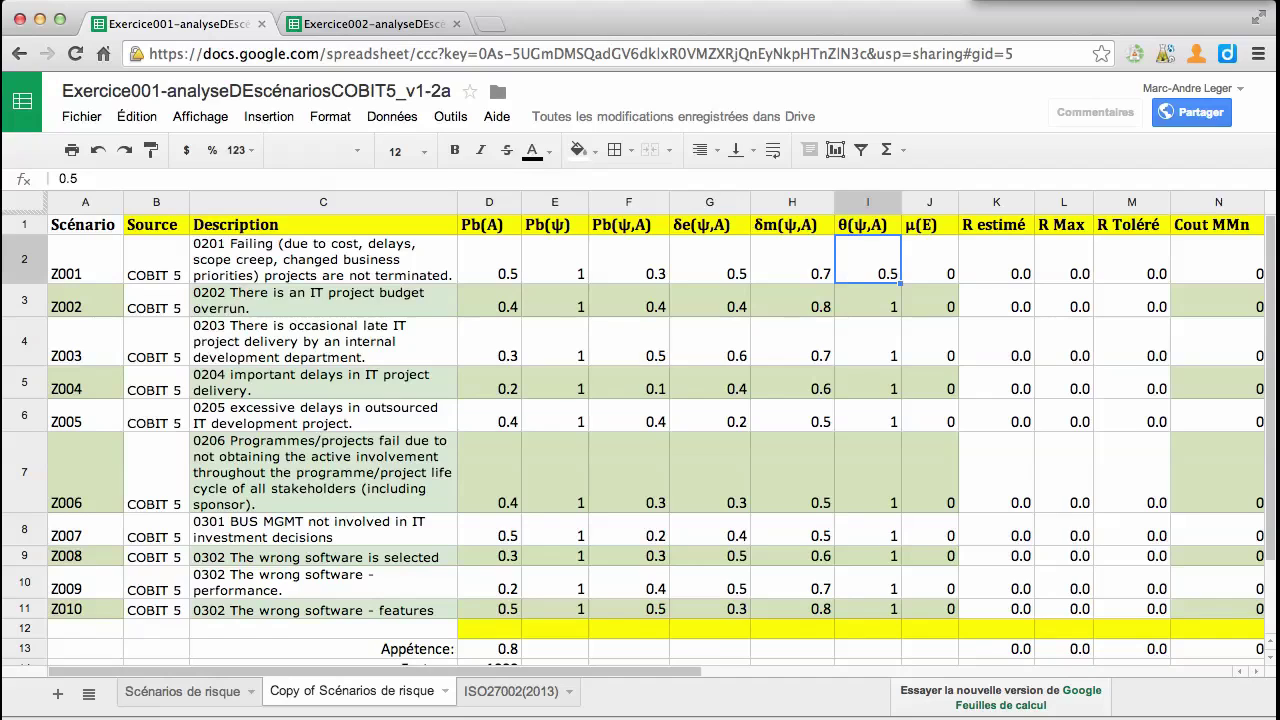
key("super+c")
key("Down")
key("shift+Down")
key("shift+Down")
key("shift+Down")
key("shift+Down")
key("shift+Down")
key("shift+Down")
key("shift+Down")
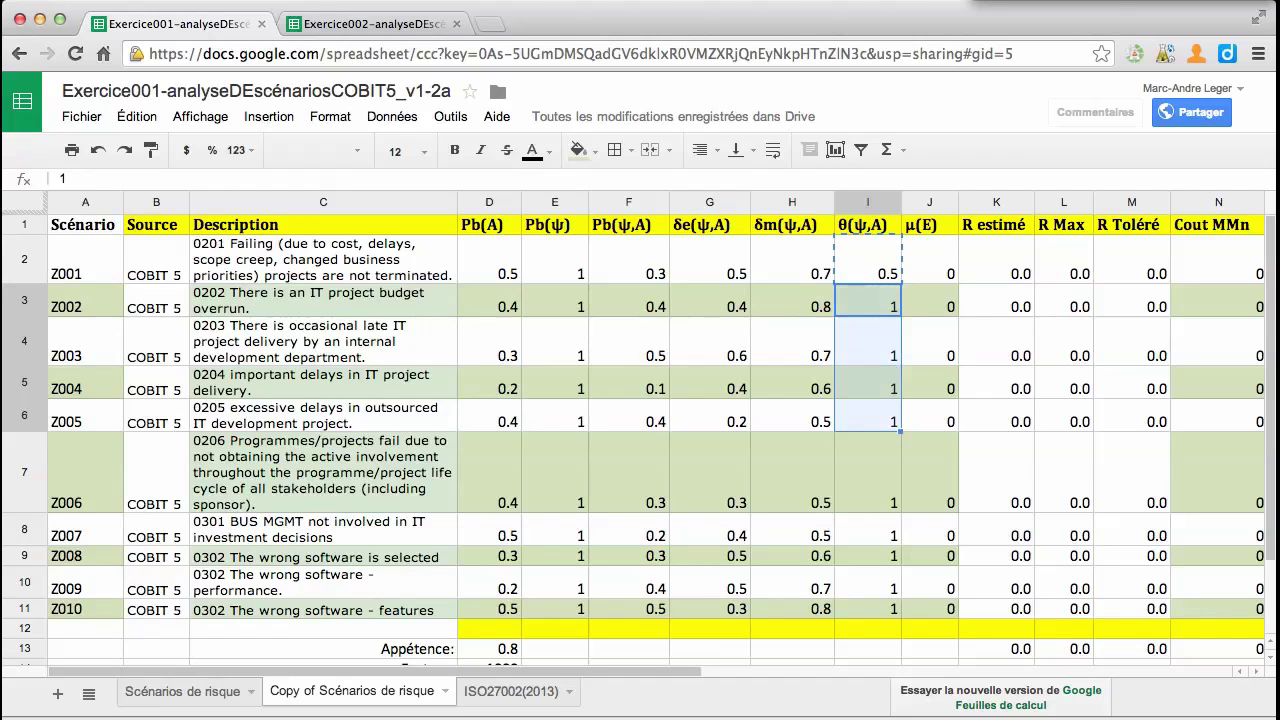
key("shift+Down")
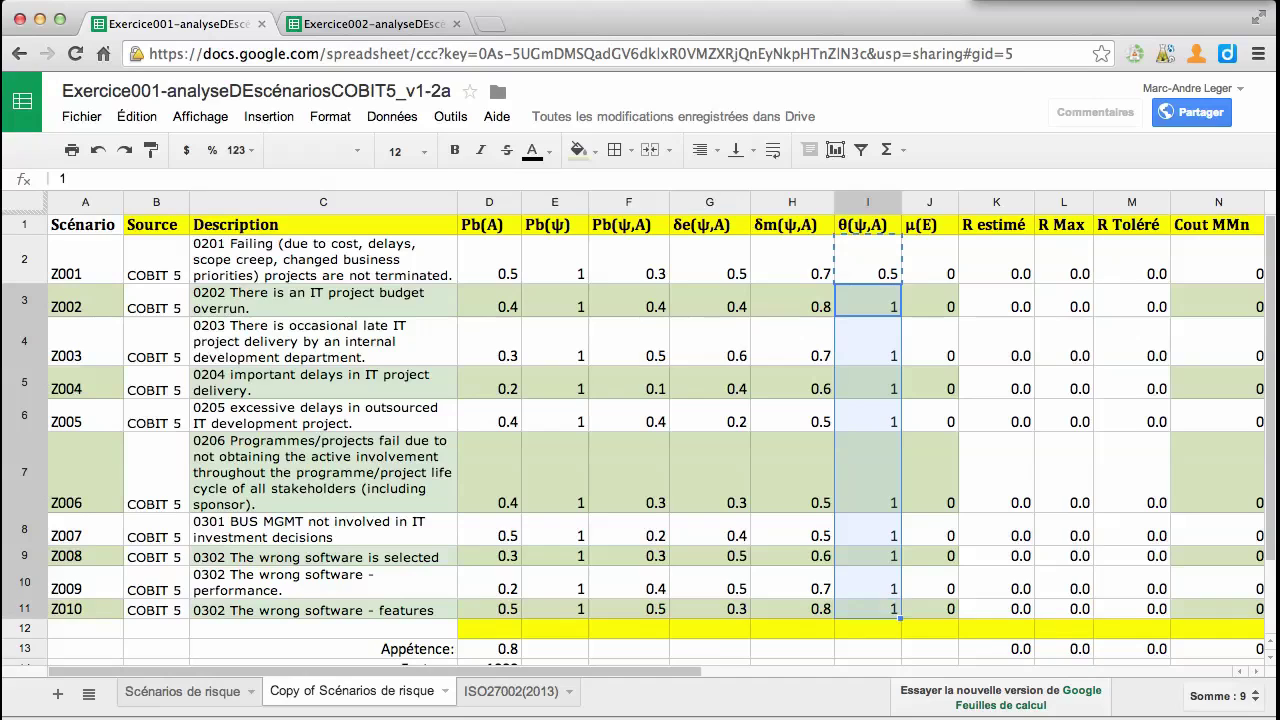
key("super+v")
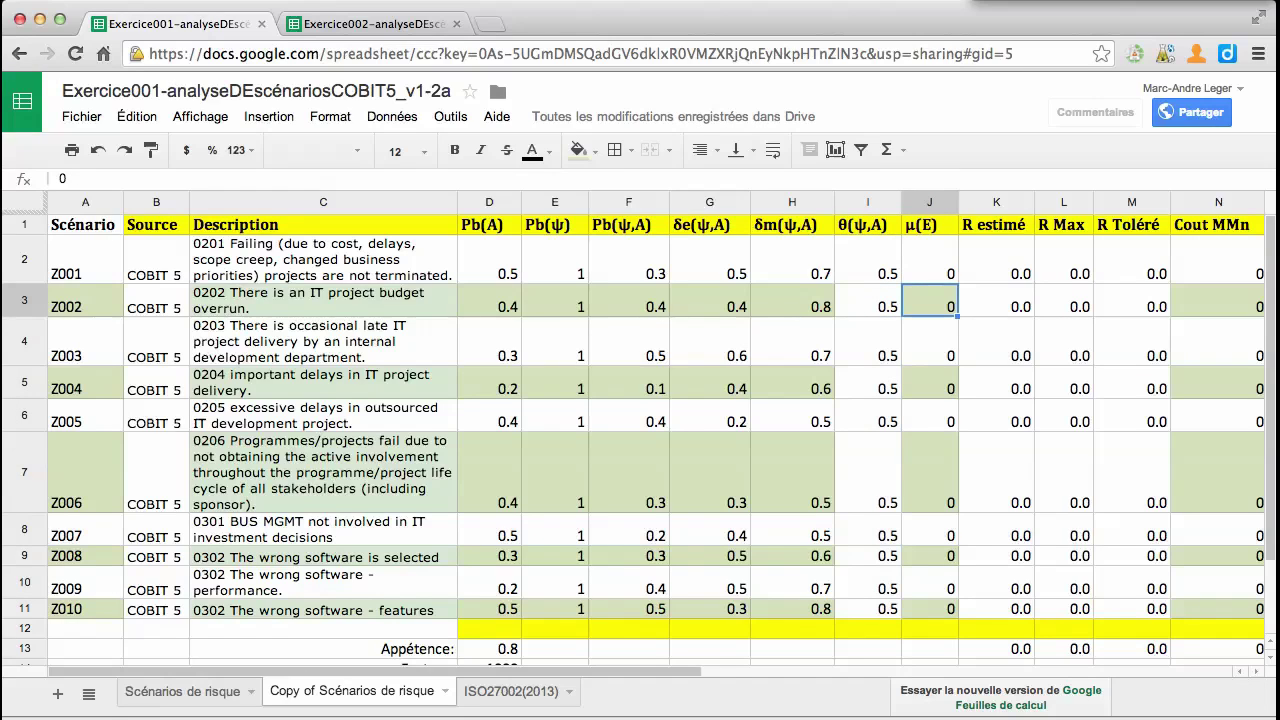
Set μ(E) to 0.5 for scenarios Z001 and Z002
key("Up")
key("Left")
key("Left")
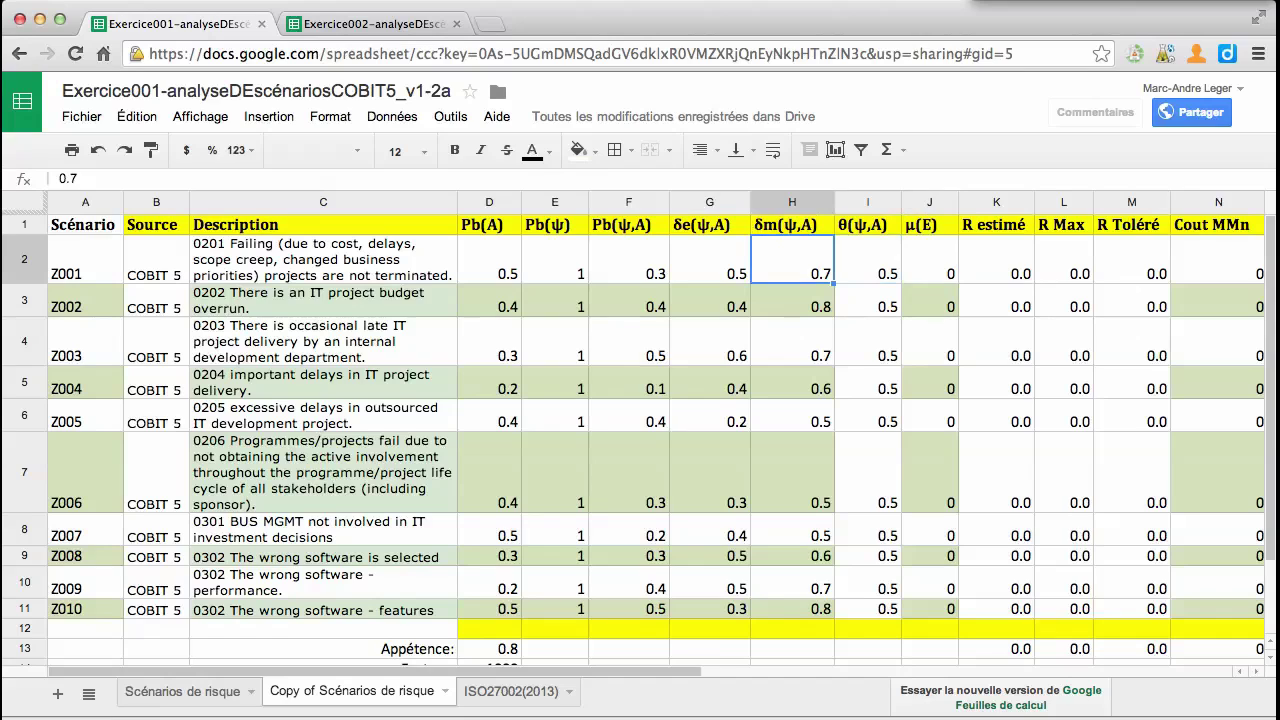
key("Right")
key("Right")
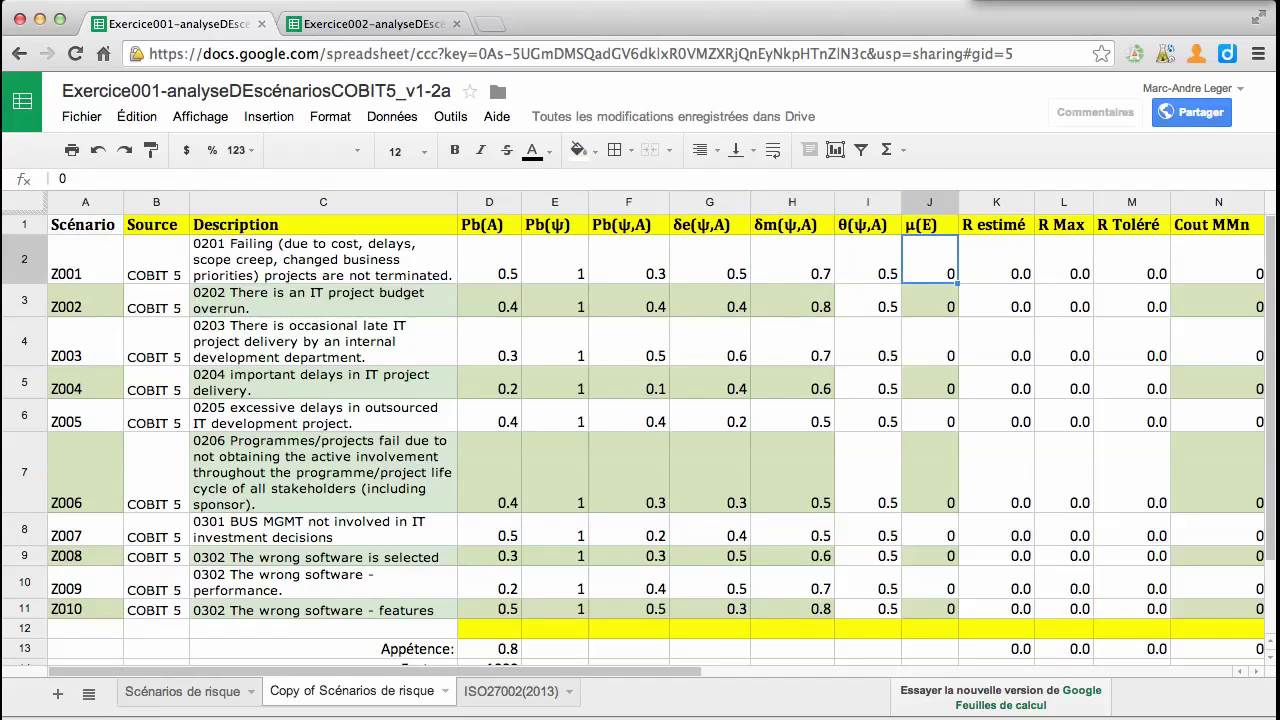
key("Return")
type(".5")
key("Return")
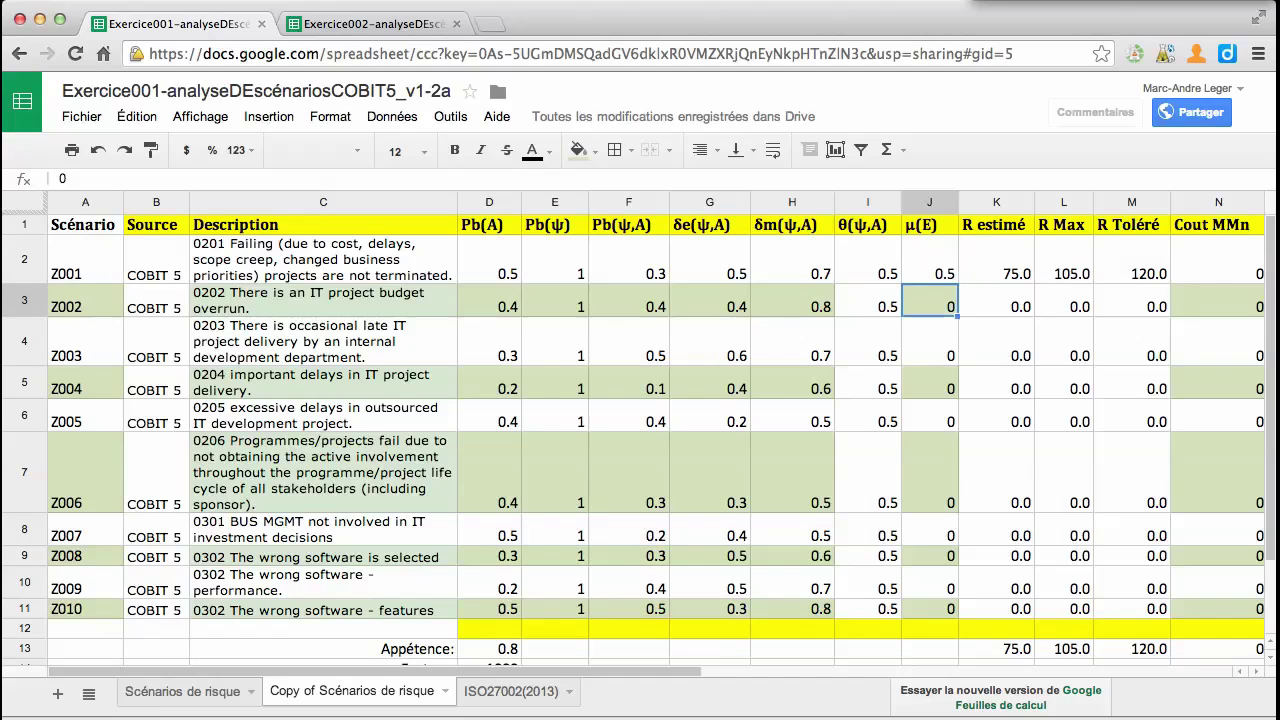
key("Return")
type(".5")
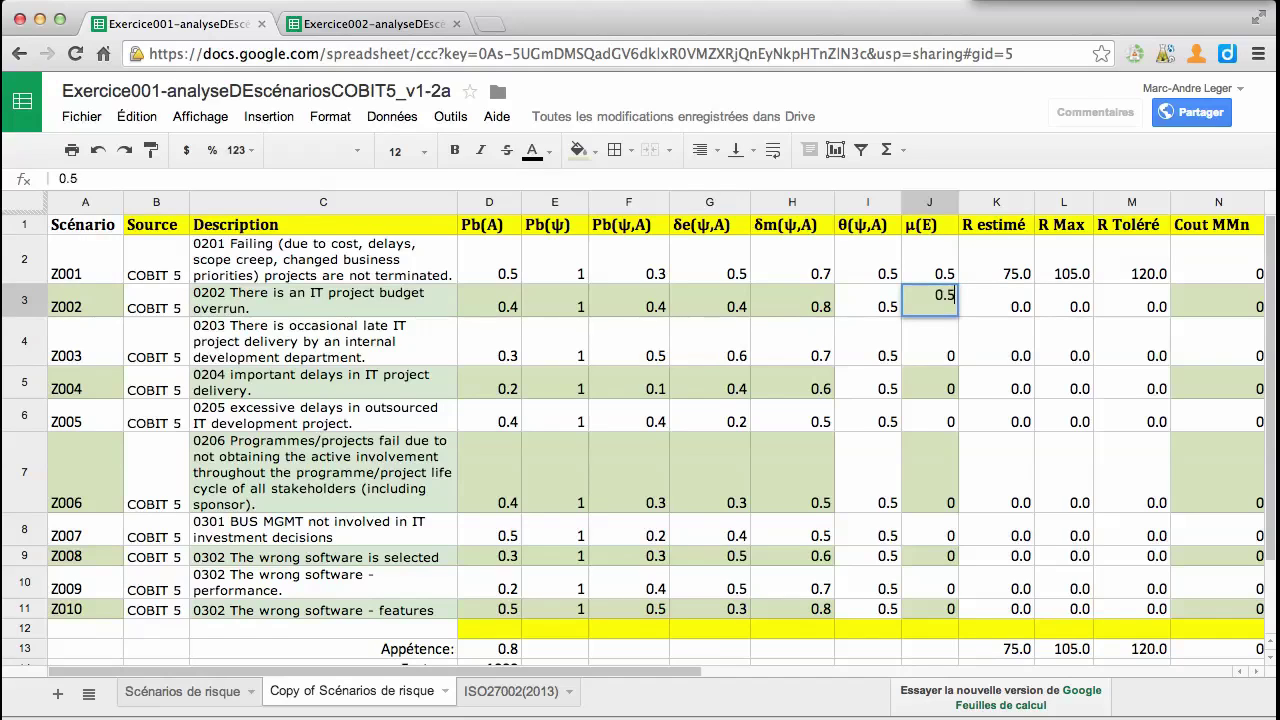
key("Return")
Copy the μ(E) values of scenarios Z001 and Z002 to scenarios Z003 through Z010
key("Up")
key("Up")
key("shift+Down")
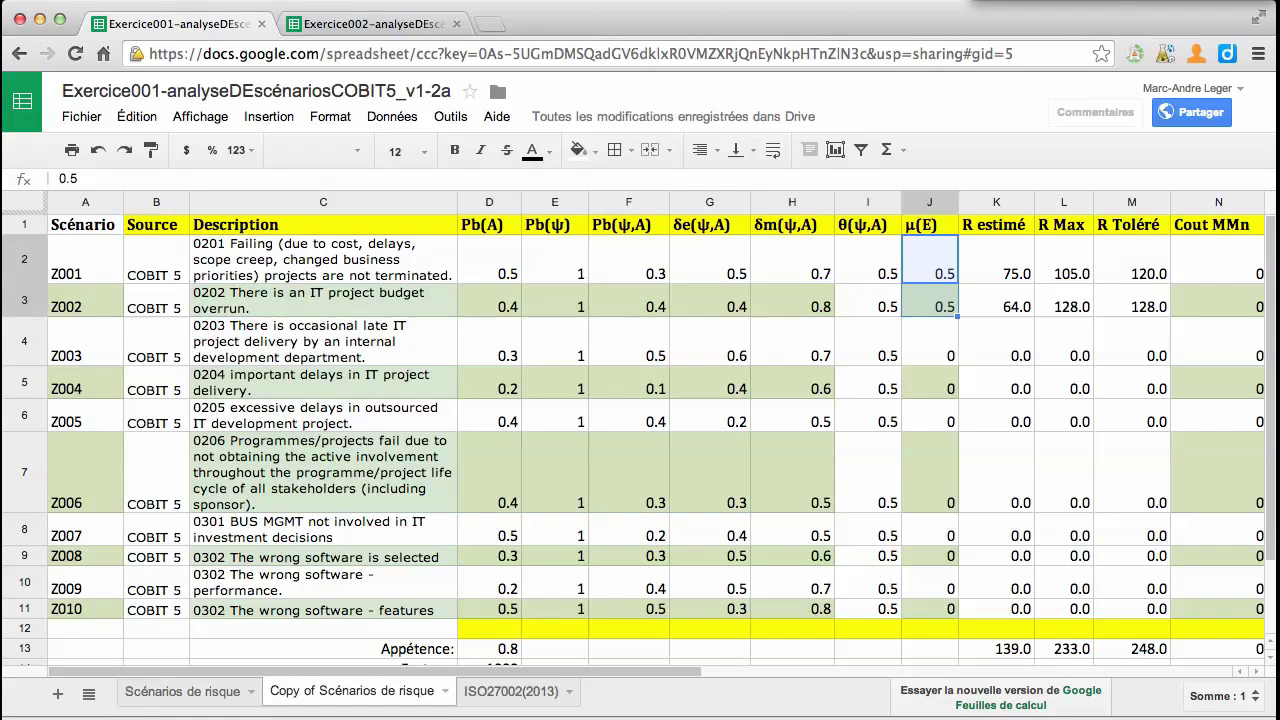
key("Down")
key("Down")
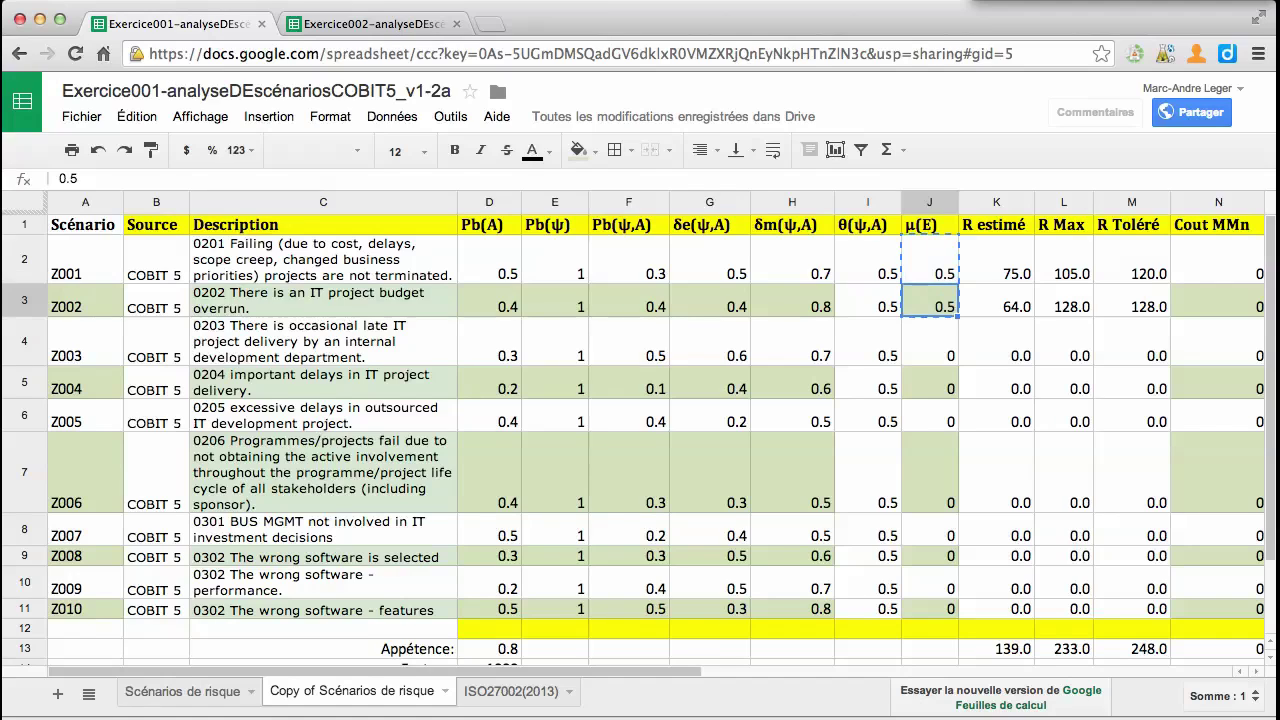
key("shift+Down")
key("shift+Down")
key("shift+Down")
key("shift+Down")
key("shift+Down")
key("shift+Down")
key("shift+Down")
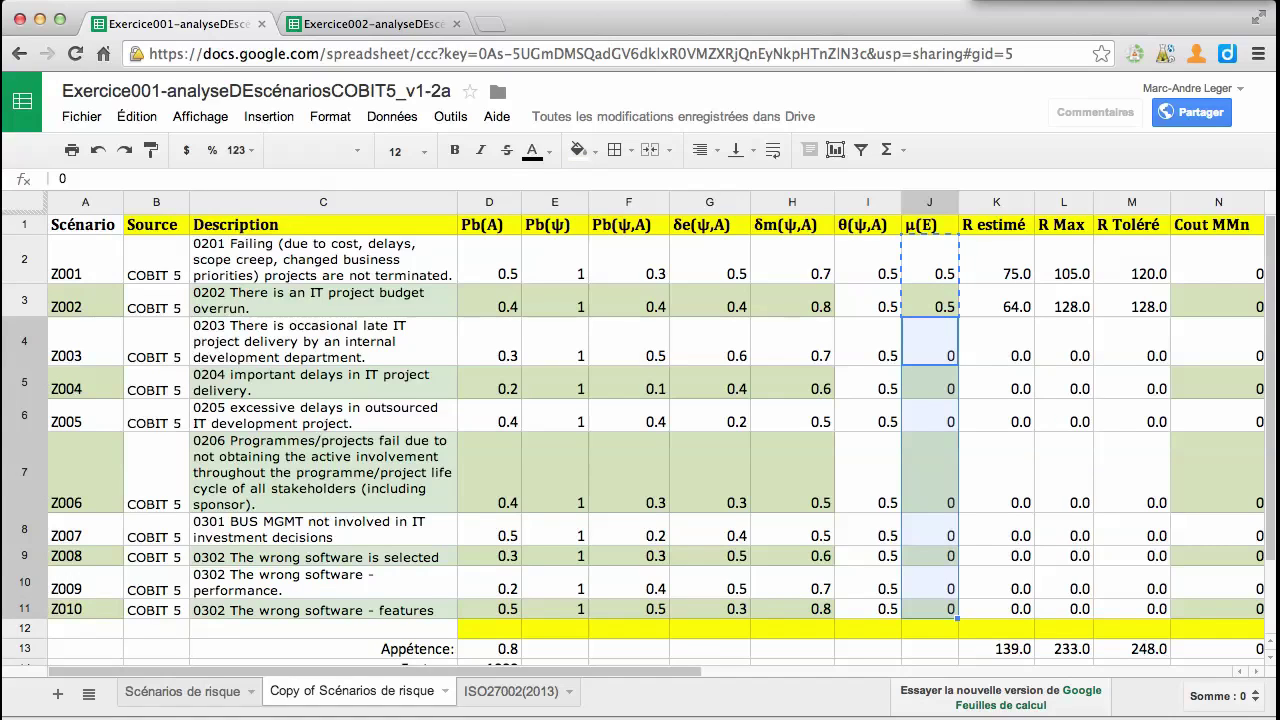
key("ctrl+v")
Examine the R estimé, R Max and R Toléré formulas of scenario Z001 and the parameter cells they use
key("Right")
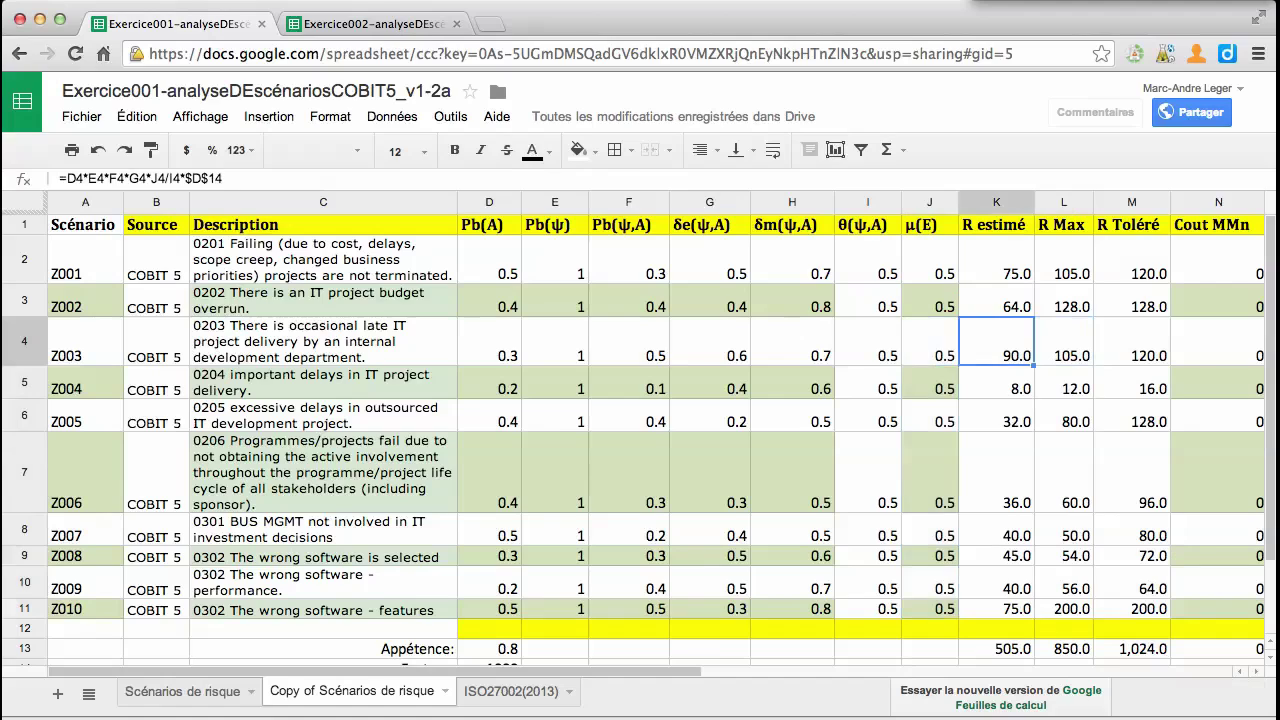
key("Left")
key("Right")
key("Up")
key("Up")
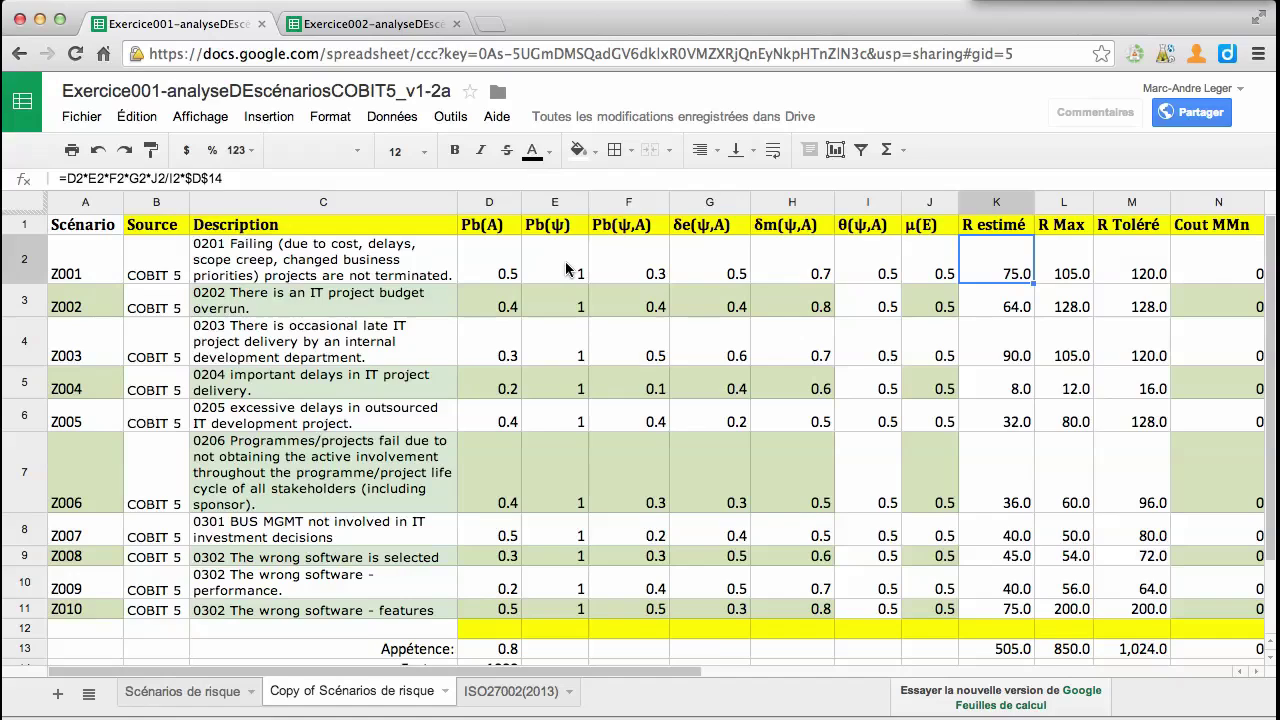
left_click(621, 268)
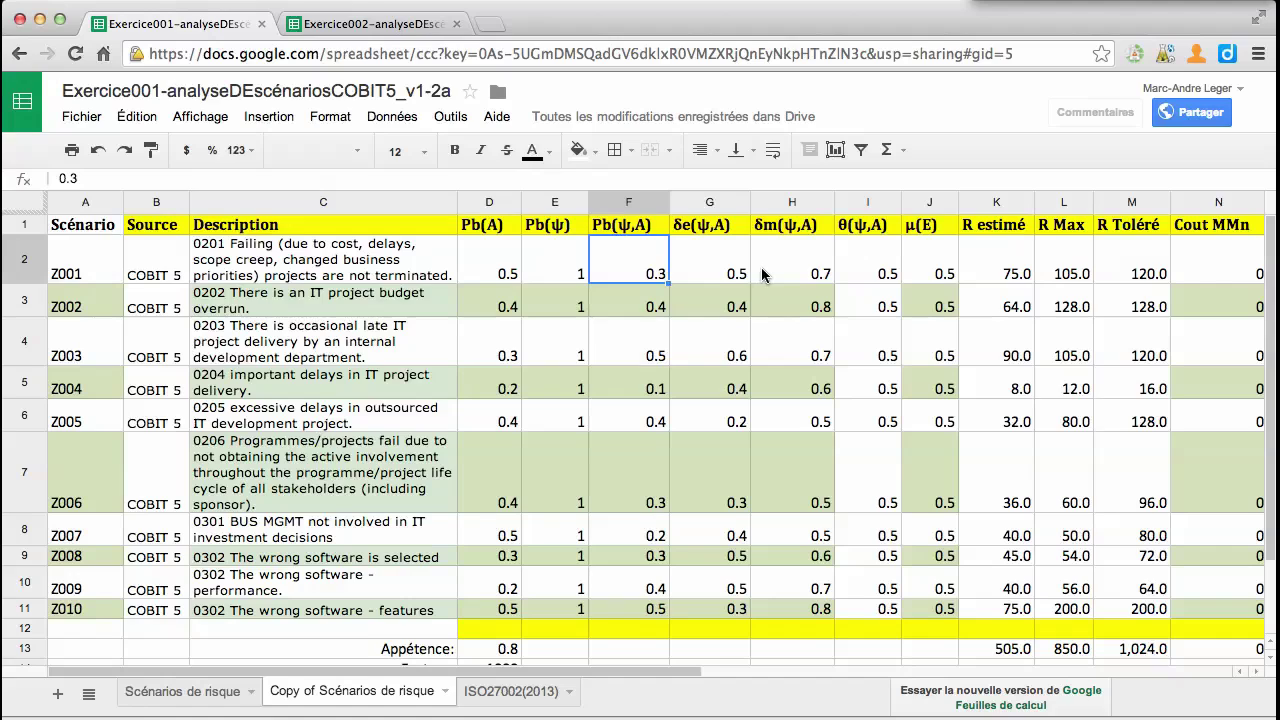
left_click(727, 271)
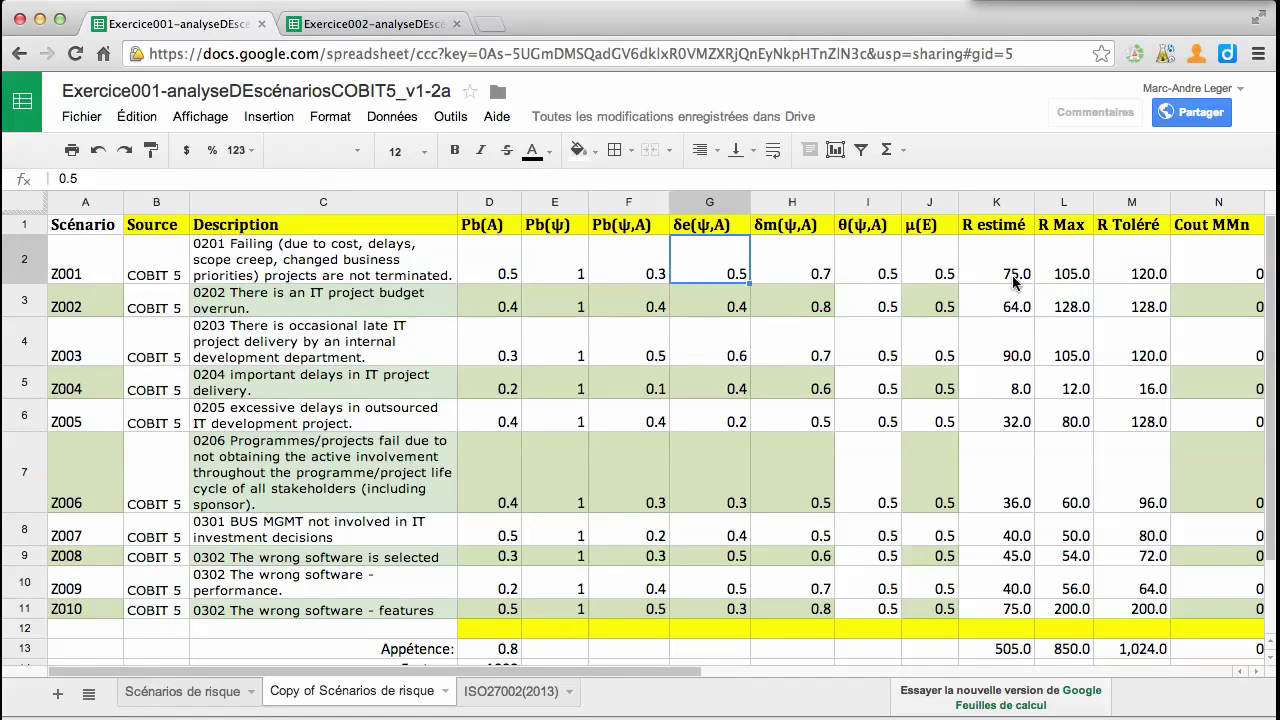
left_click(838, 266)
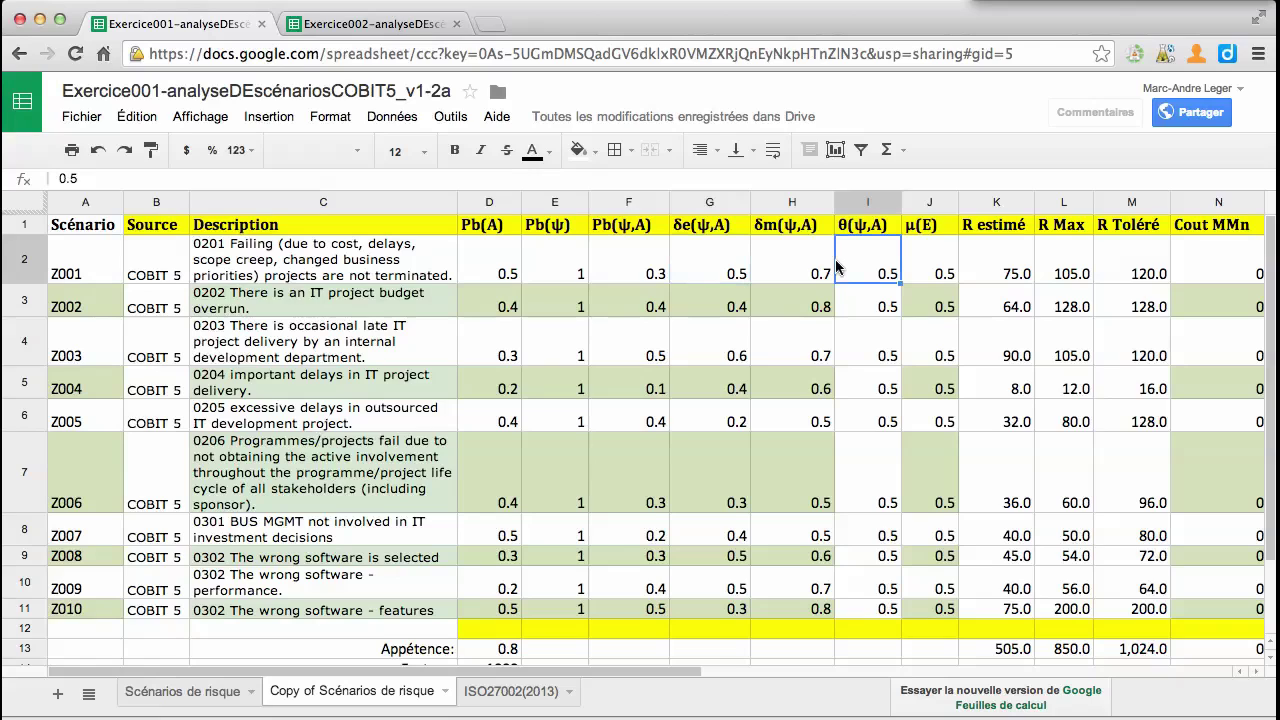
left_click(940, 276)
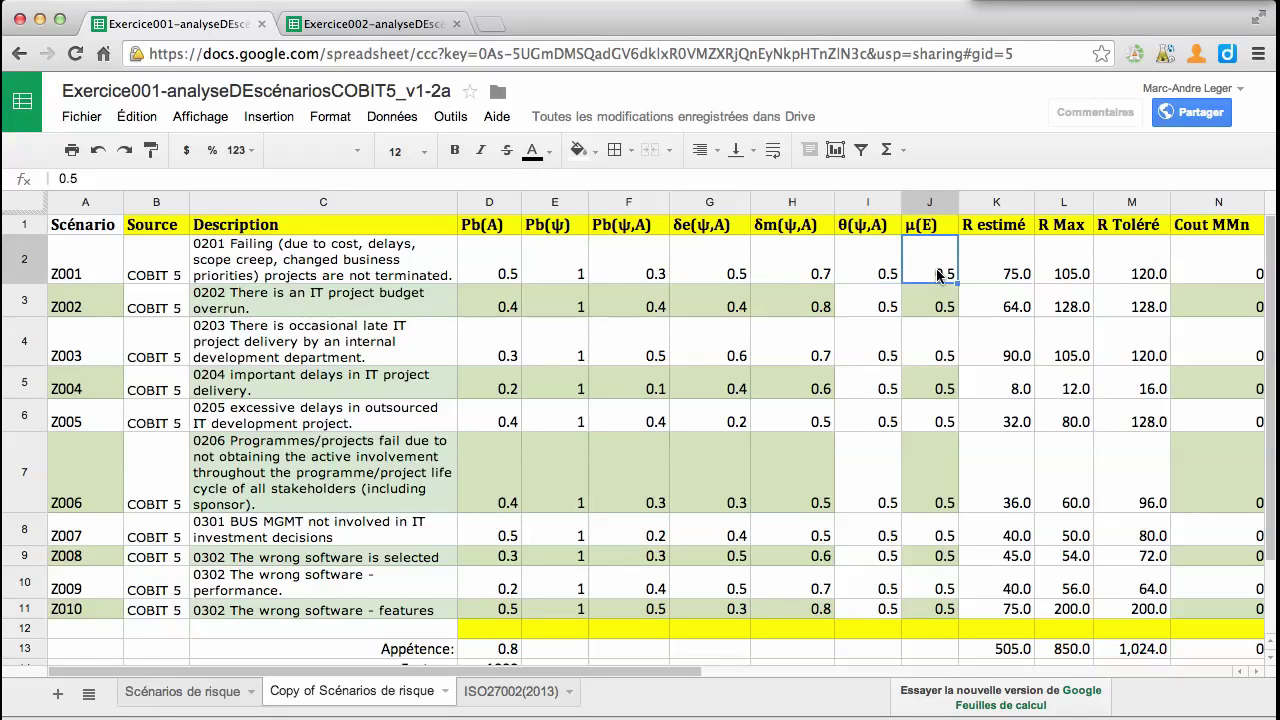
left_click(996, 273)
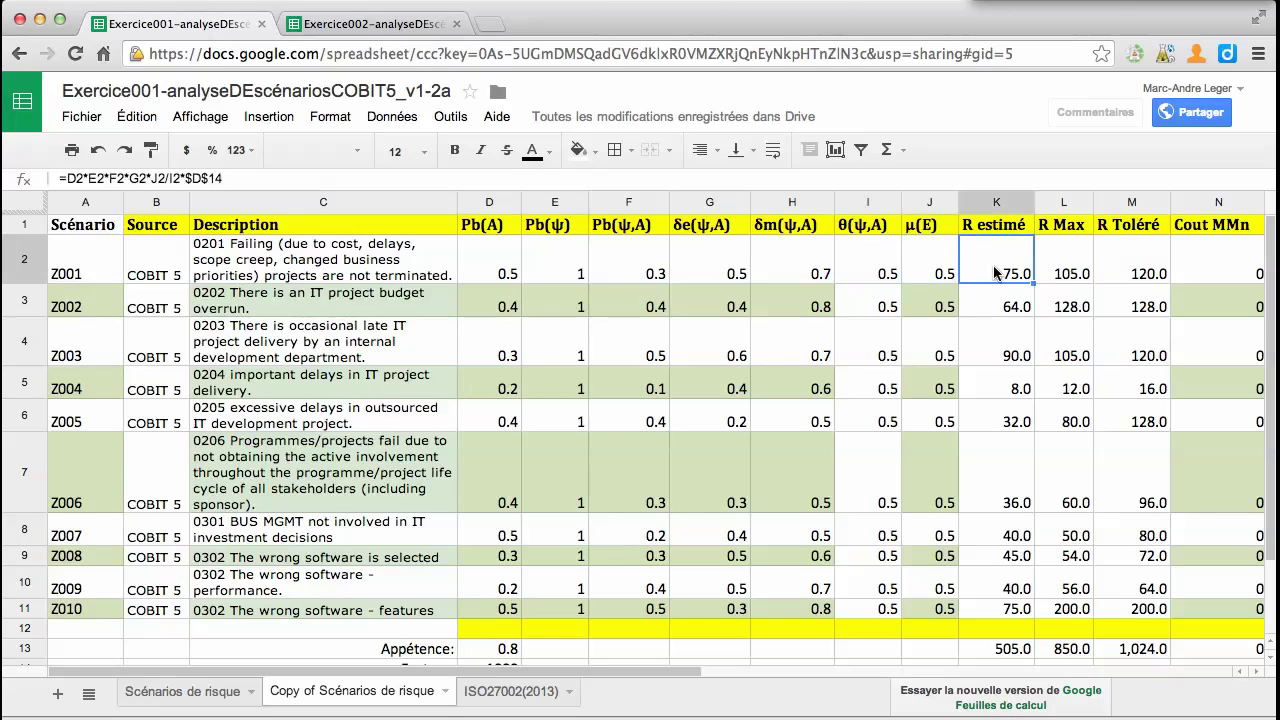
left_click(1057, 275)
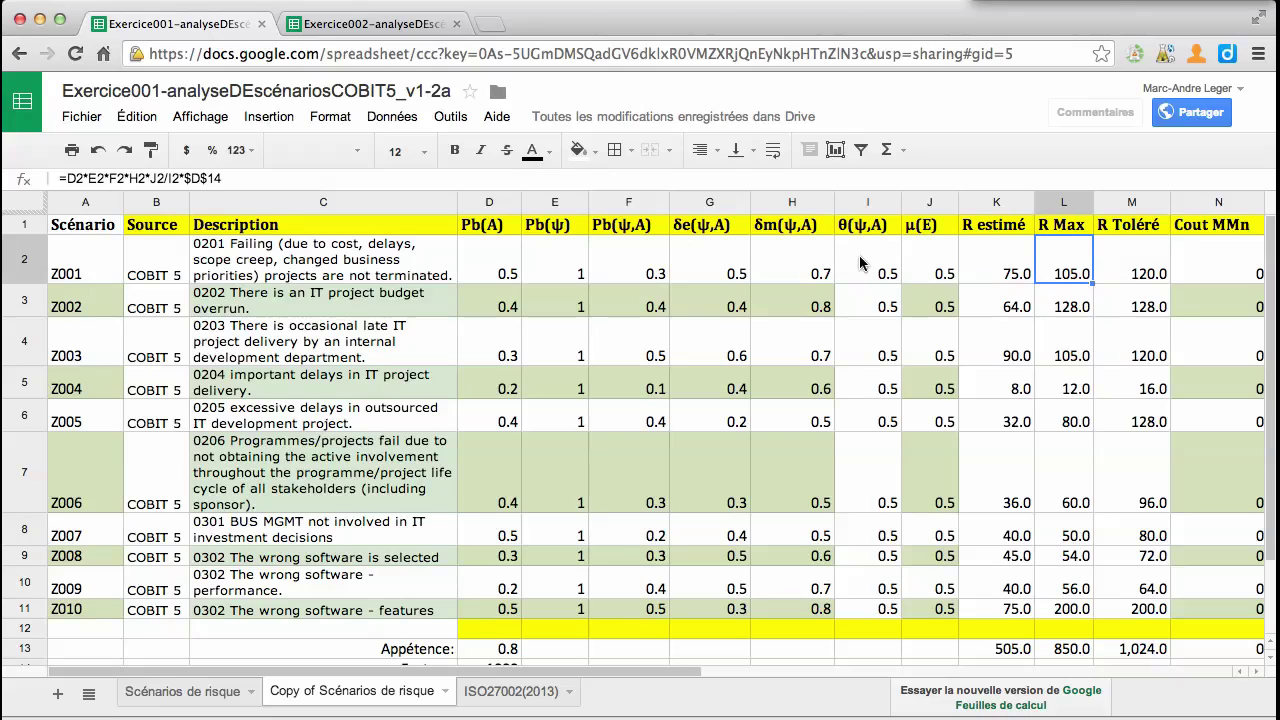
left_click(799, 266)
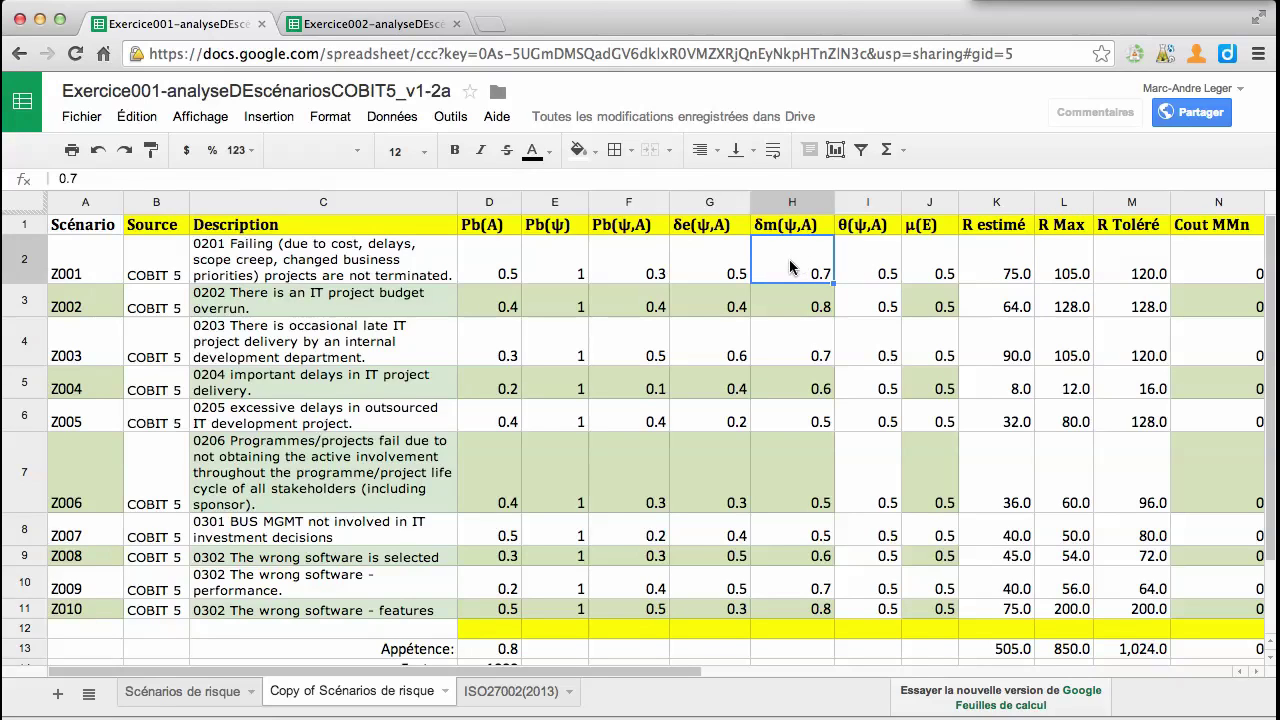
left_click(1122, 270)
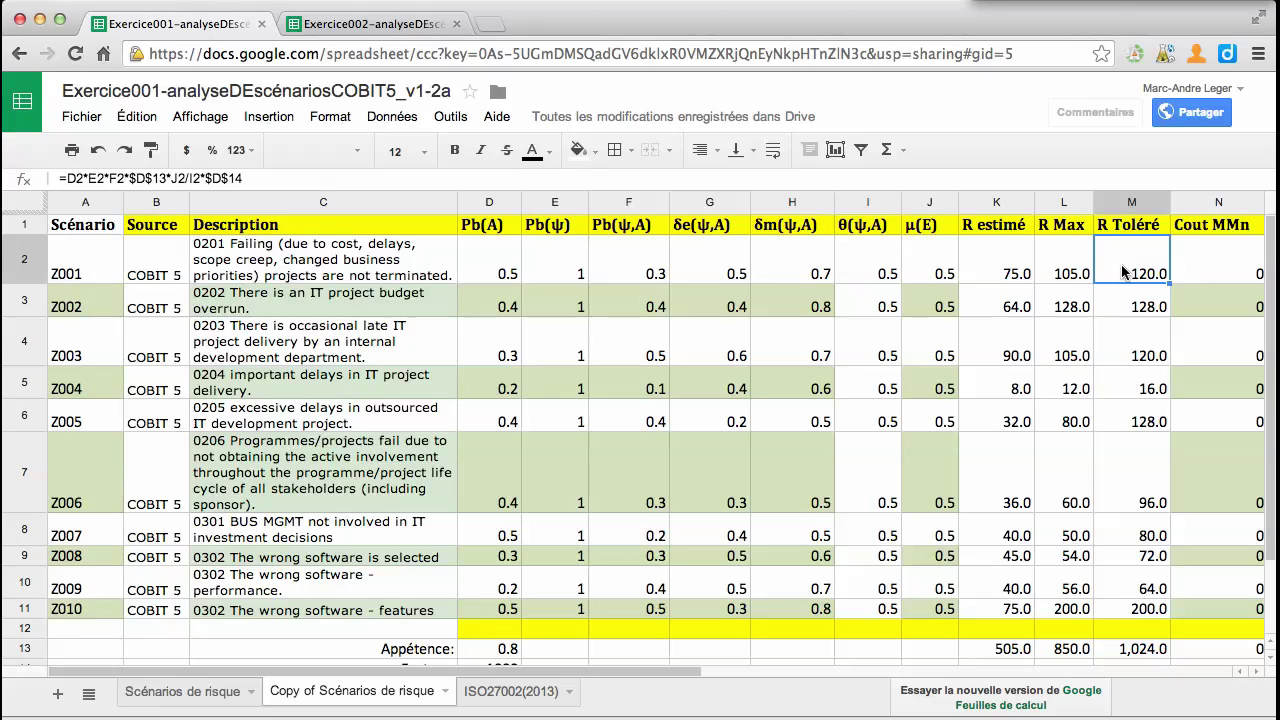
Examine the Appétence and Facteur cells below the scenario table and relate them to the risk columns
scroll(787, 322, "down", 2)
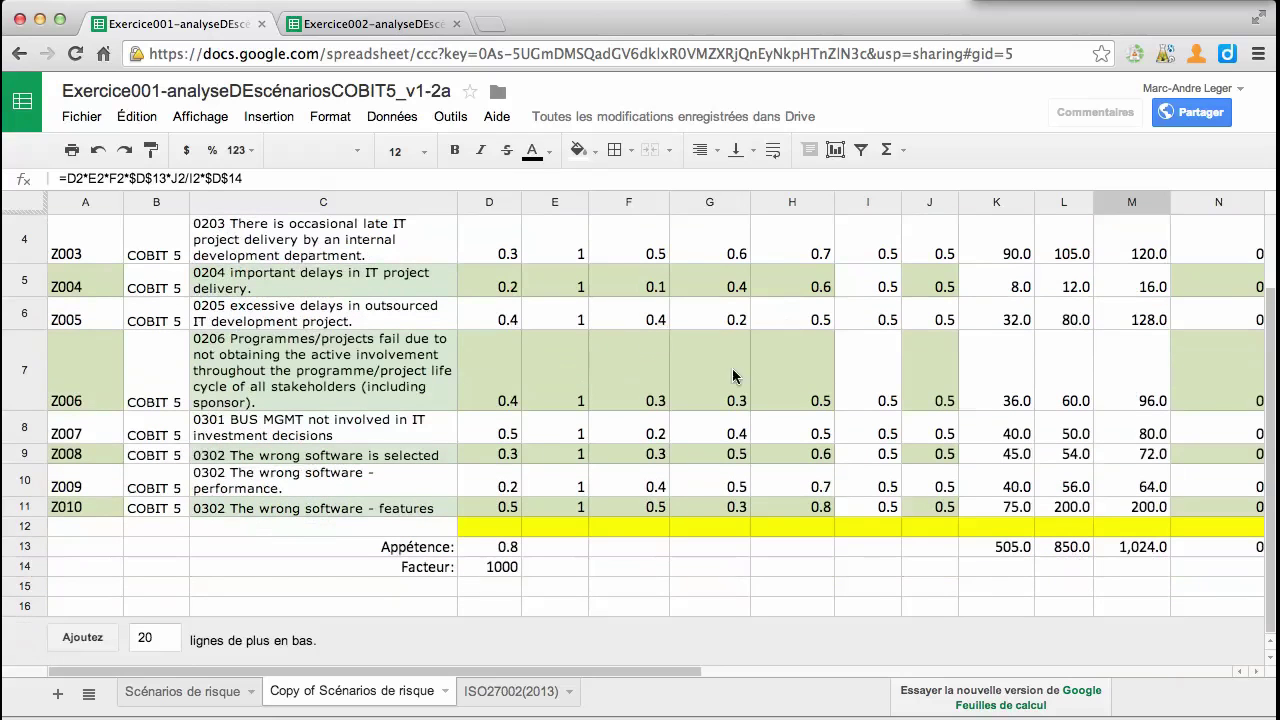
left_click(475, 557)
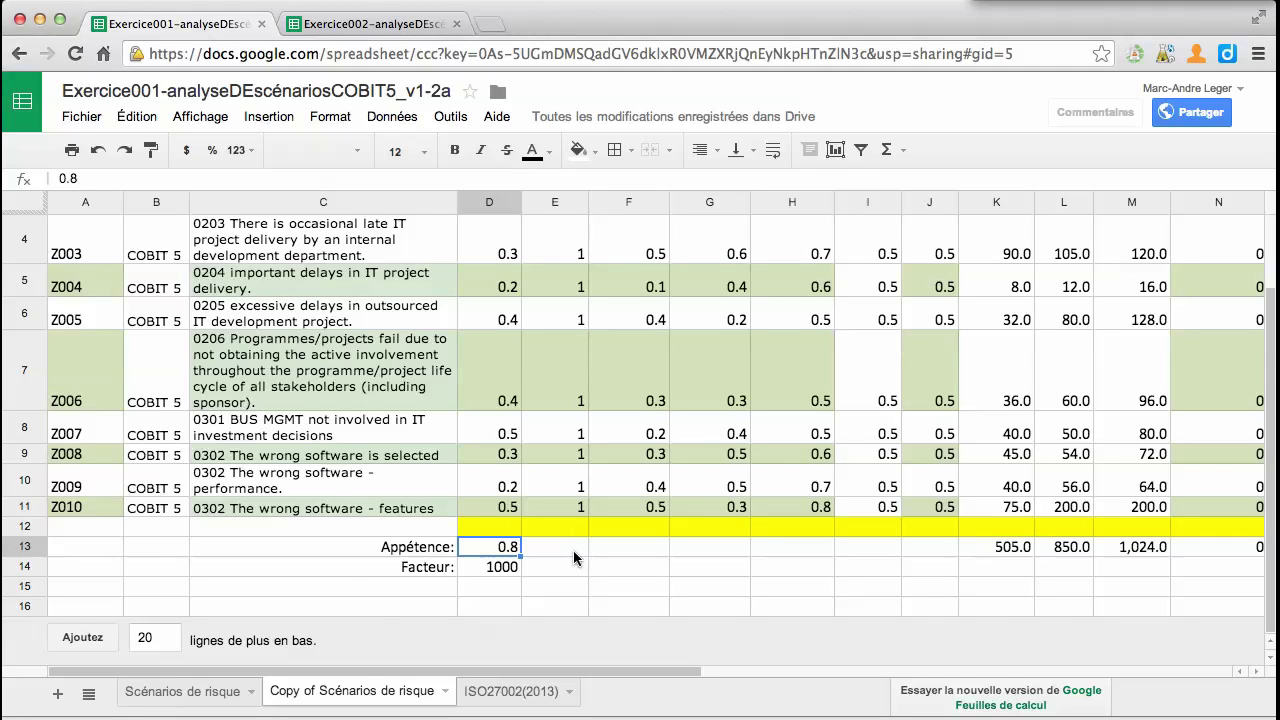
scroll(574, 557, "up", 2)
scroll(574, 557, "down", 2)
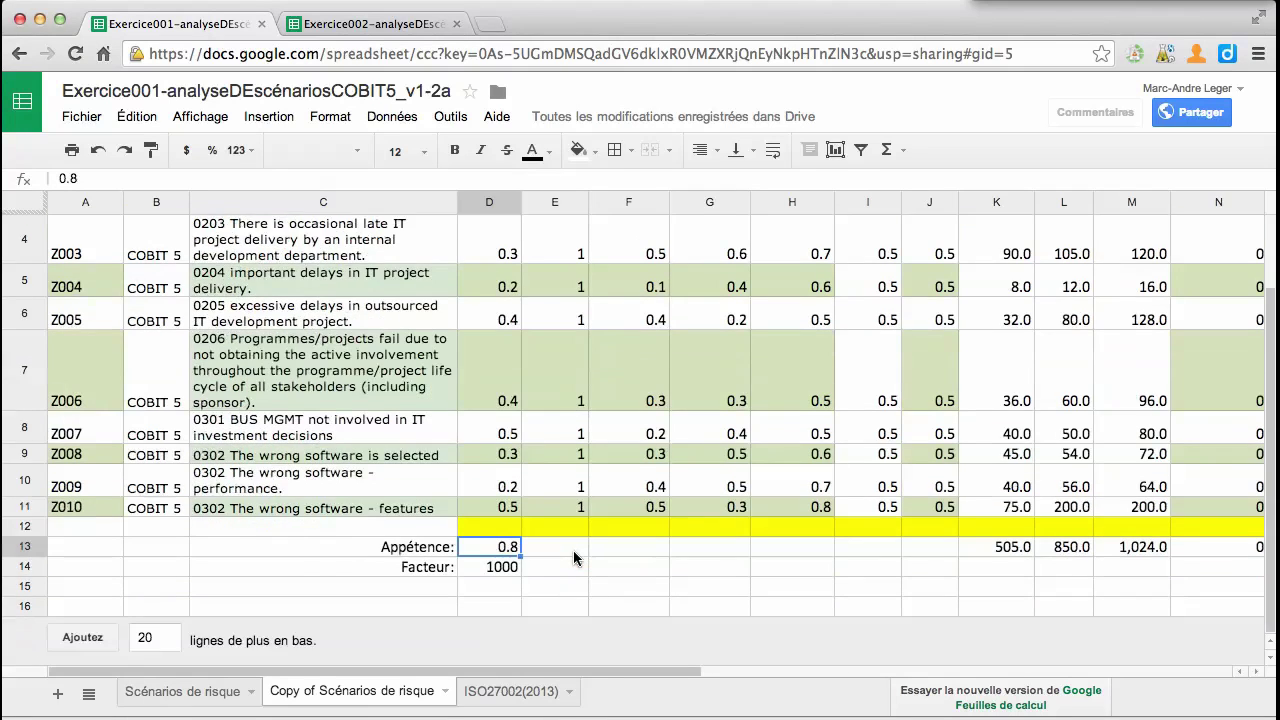
left_click(511, 568)
scroll(769, 503, "up", 3)
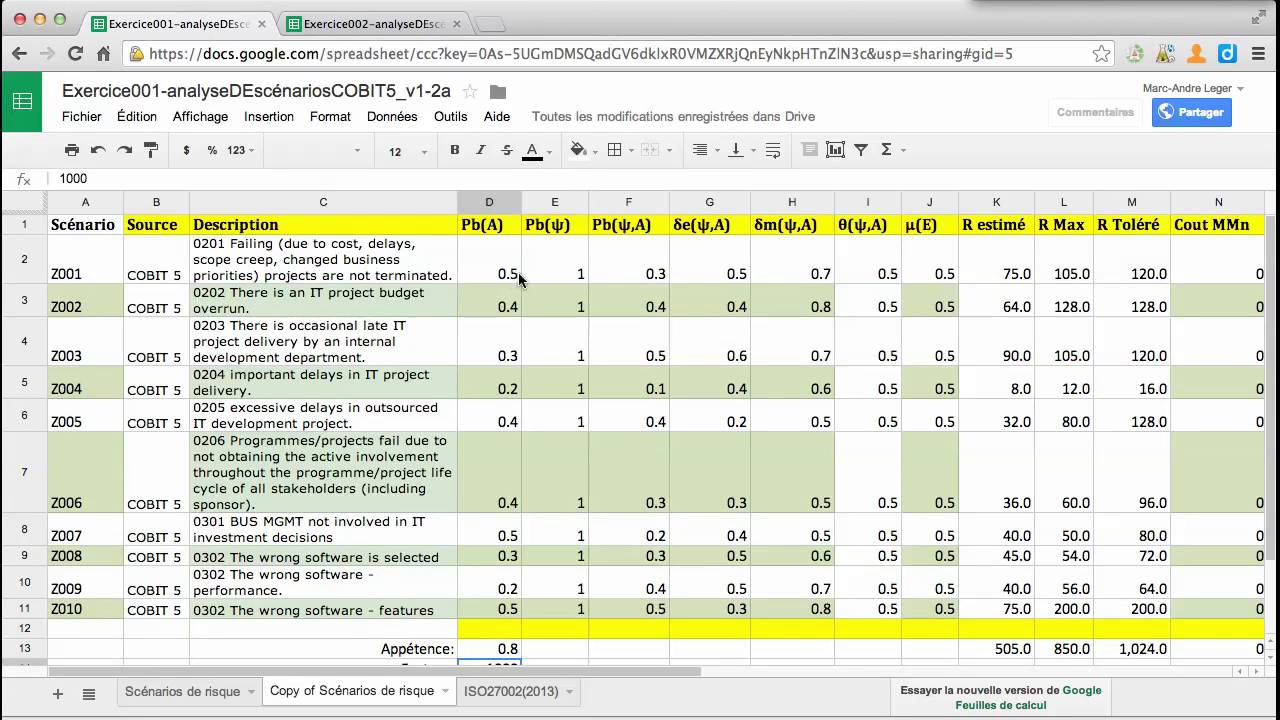
scroll(803, 265, "down", 2)
scroll(803, 265, "up", 2)
scroll(1010, 278, "down", 2)
scroll(1010, 278, "up", 2)
scroll(750, 401, "down", 2)
scroll(750, 401, "up", 2)
Set Pb(A) of scenario Z001 to 0.6 and check its R estimé
left_click(500, 280)
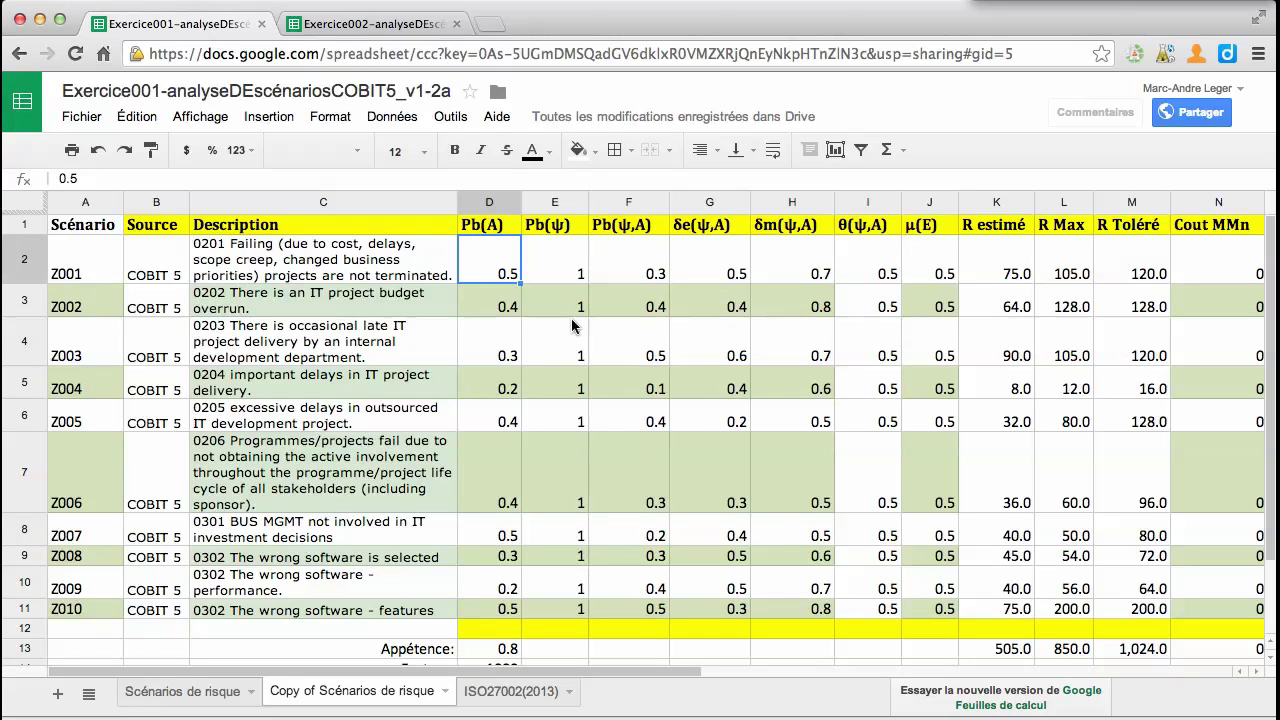
type("0")
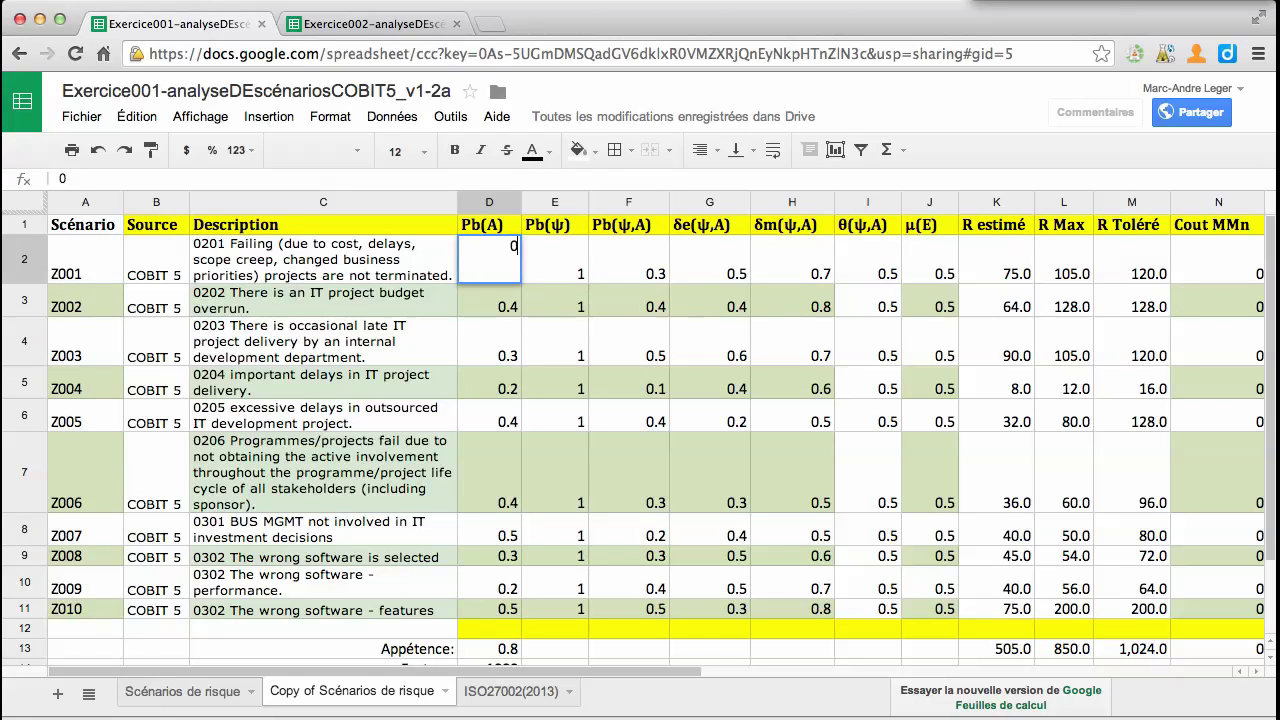
type(".6")
key("Return")
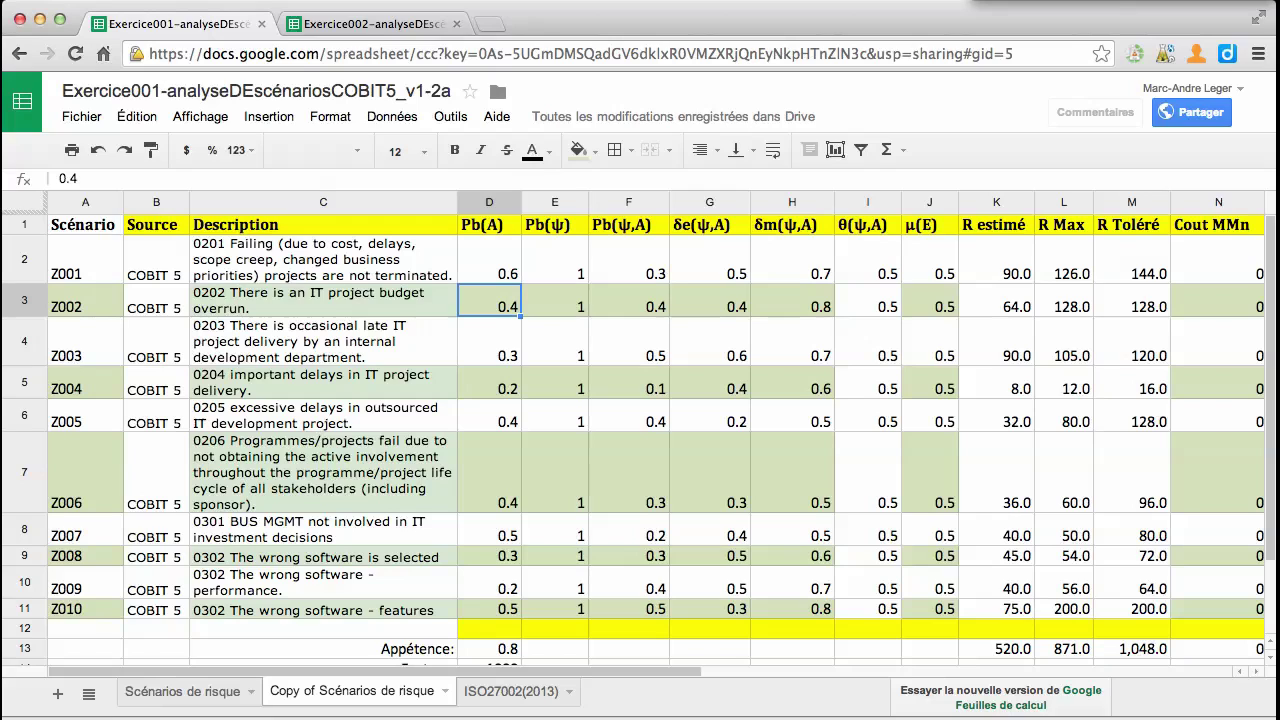
left_click(989, 272)
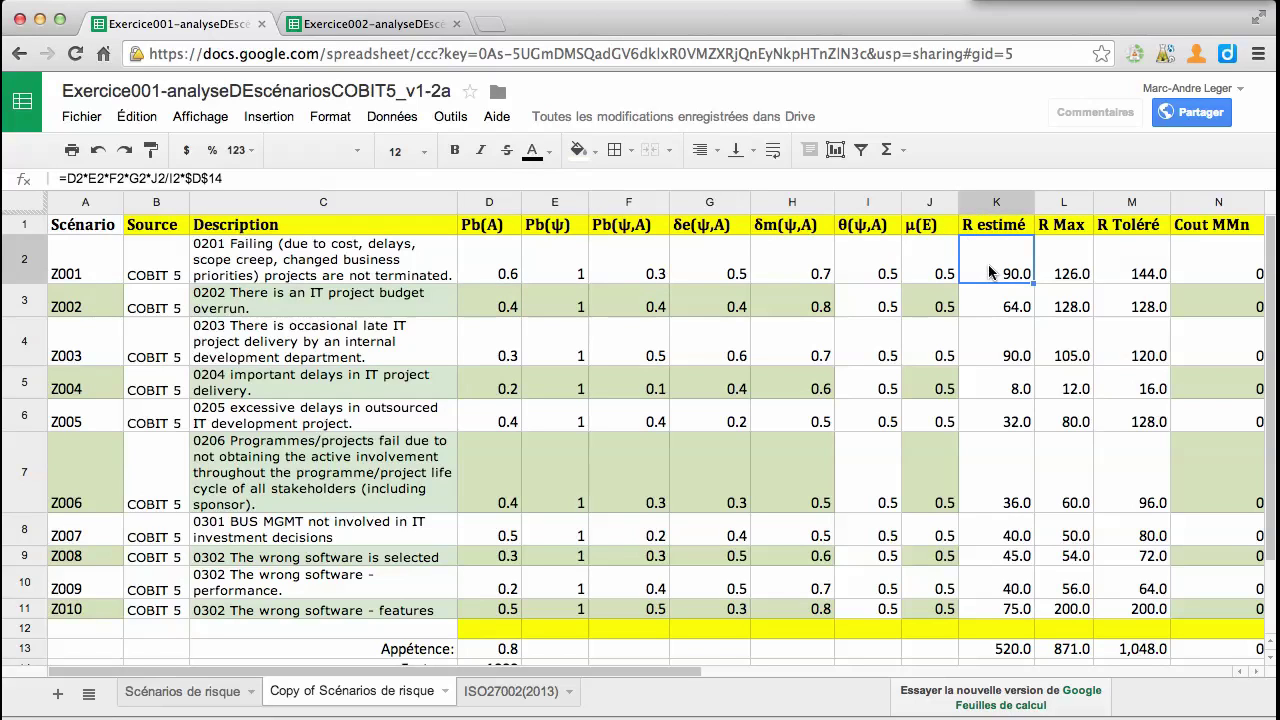
Set Pb(ψ,A) of scenario Z001 to 0.4
left_click(491, 271)
left_click(614, 274)
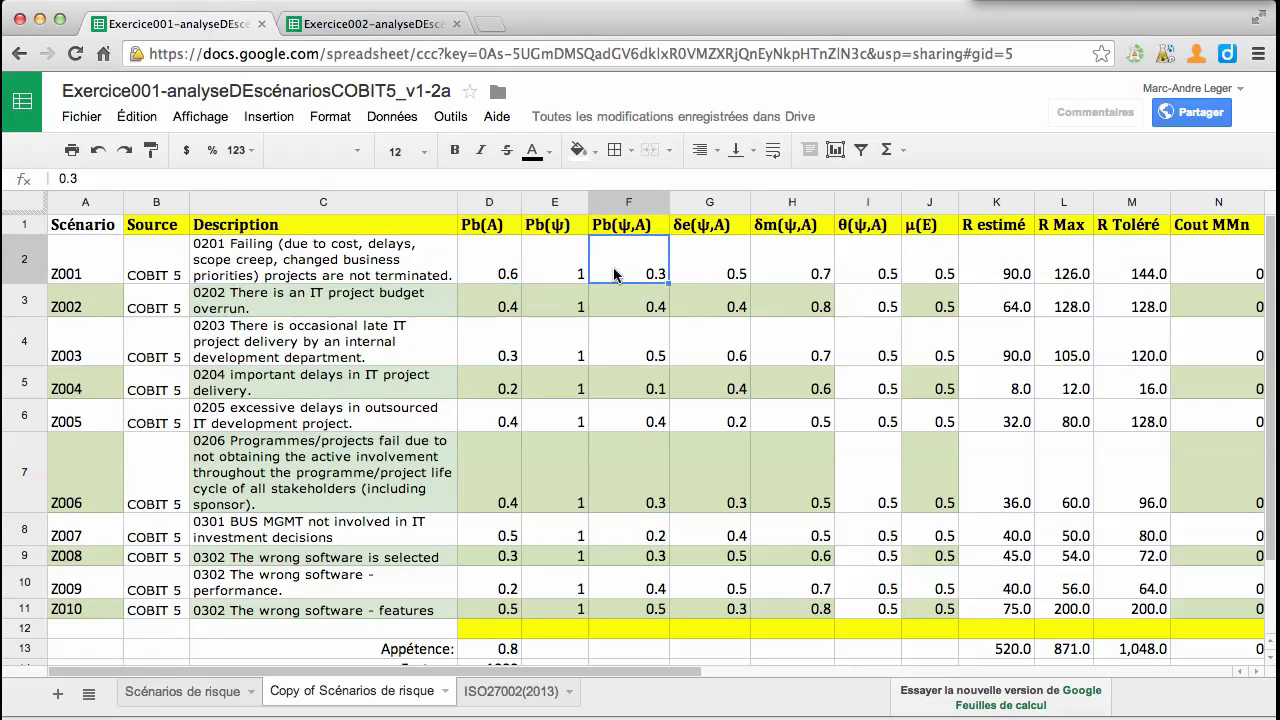
type("0.")
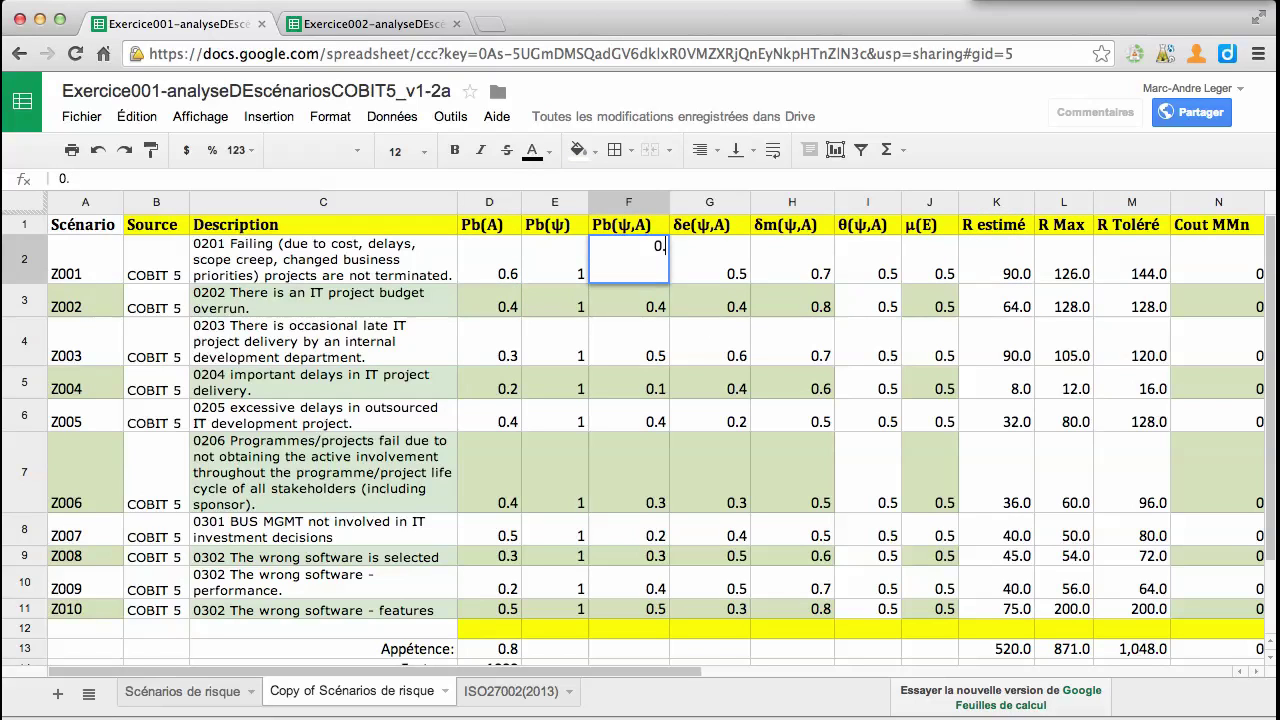
type("4")
key("Return")
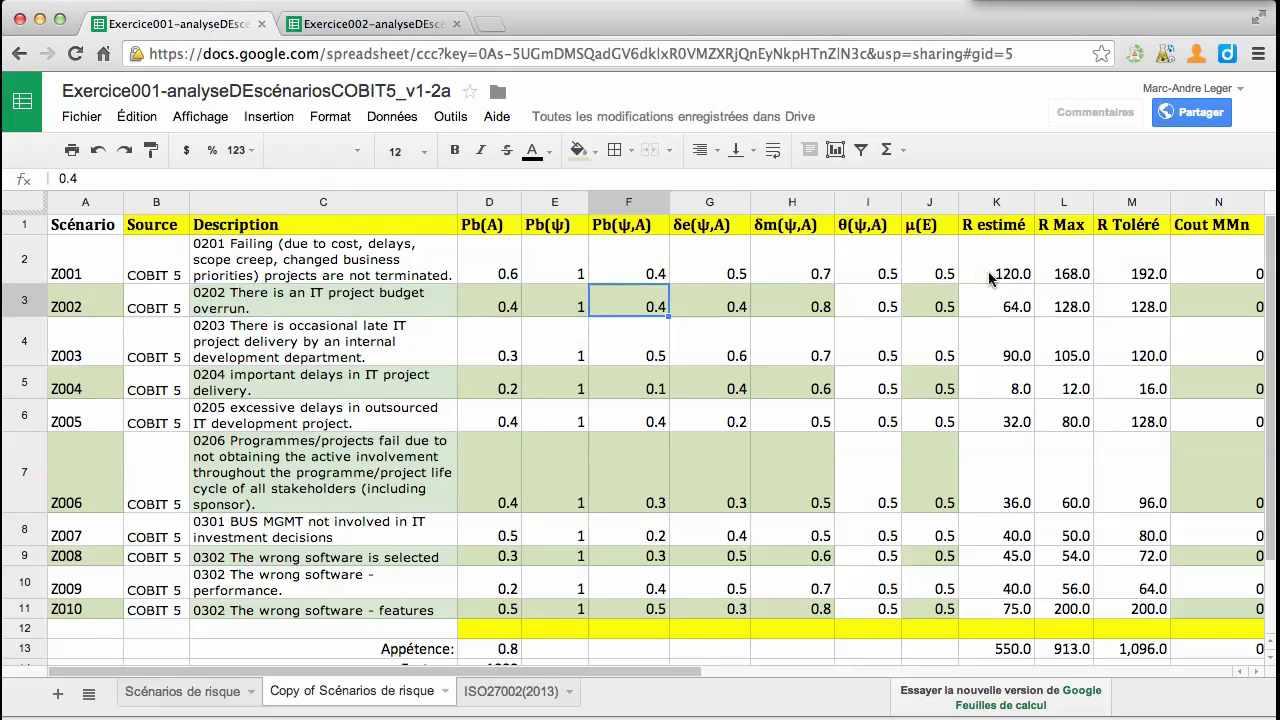
Set δe(ψ,A) of scenario Z001 to 0.3
left_click(727, 266)
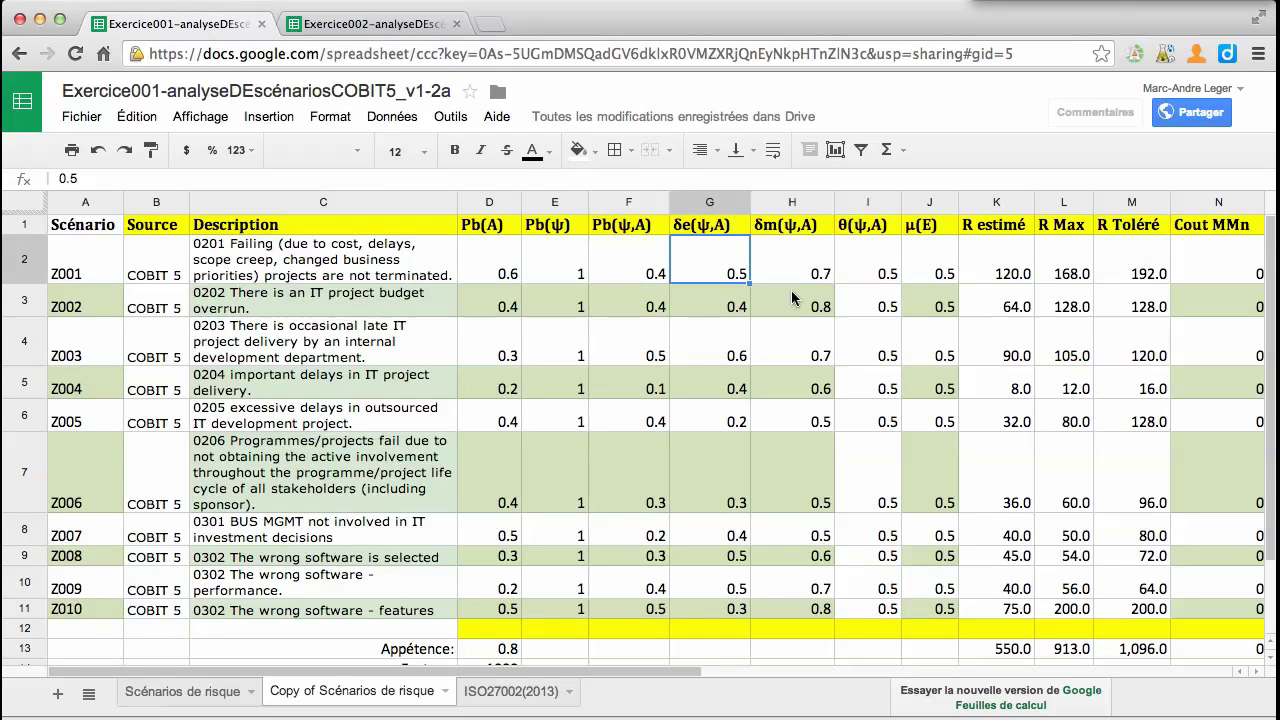
type("0")
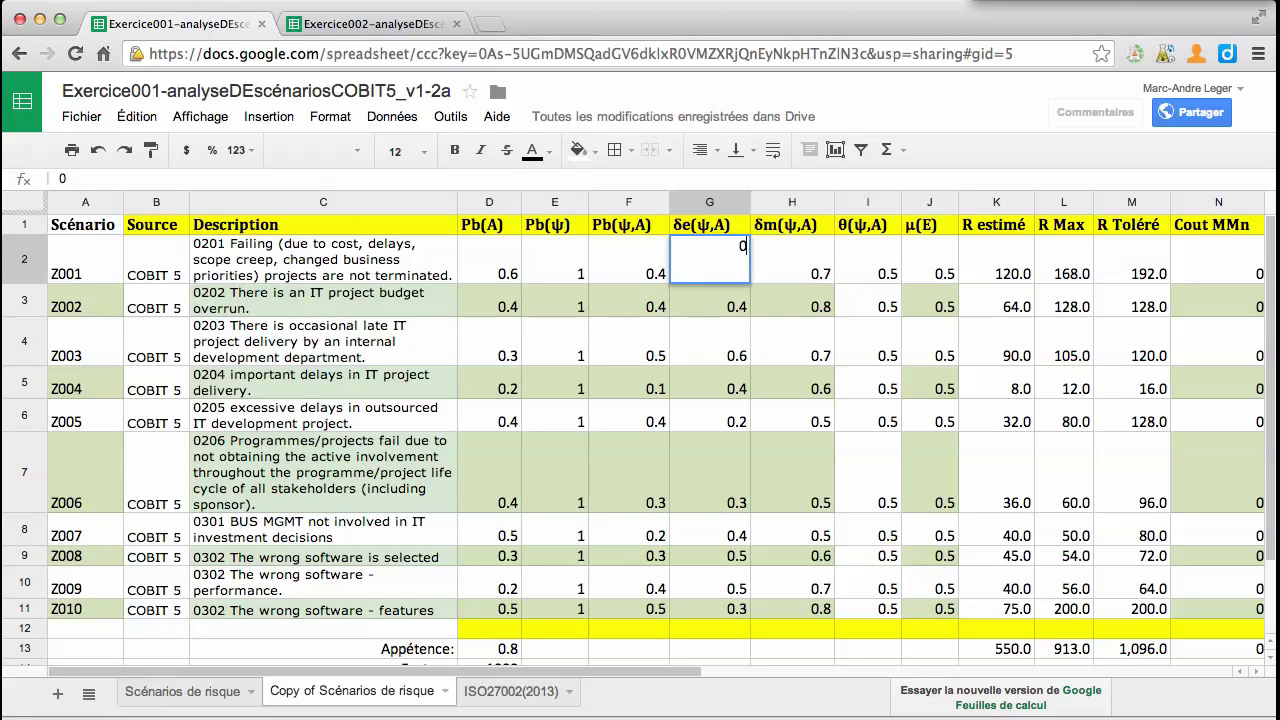
type(".3")
key("Return")
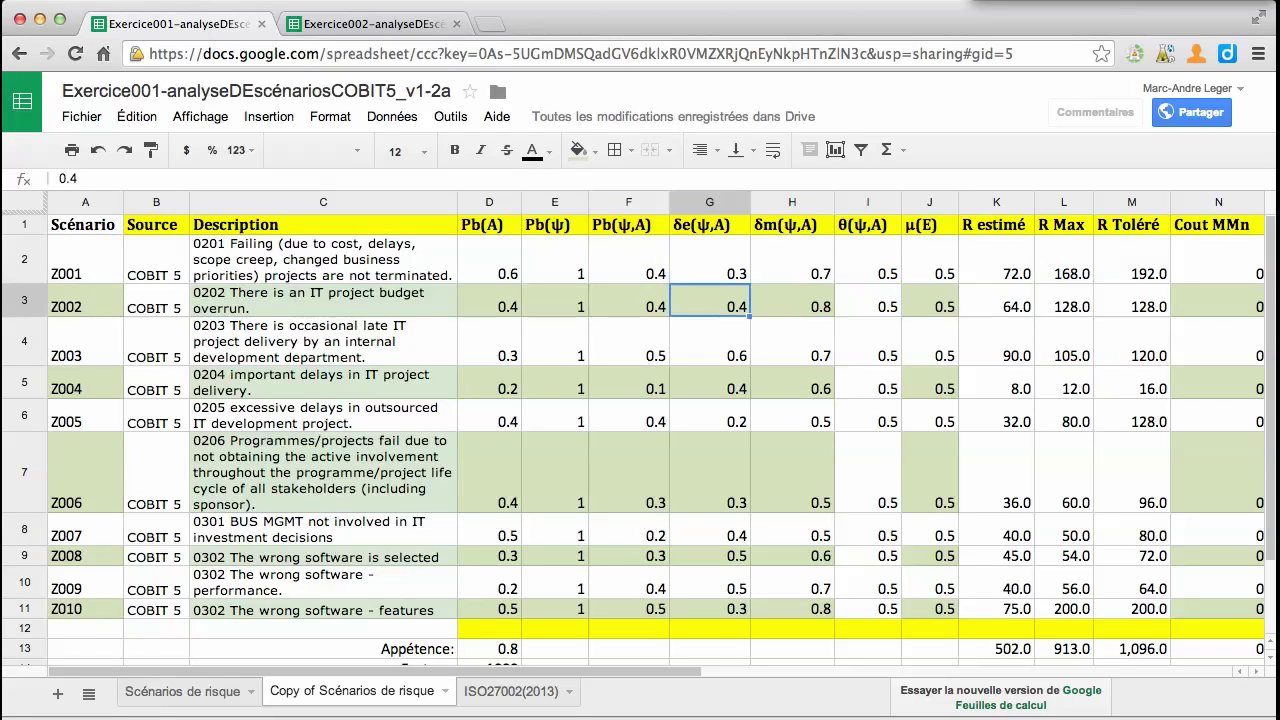
Set δe(ψ,A) of scenario Z001 to 0.2 and check its R estimé
left_click(709, 224)
left_click(709, 260)
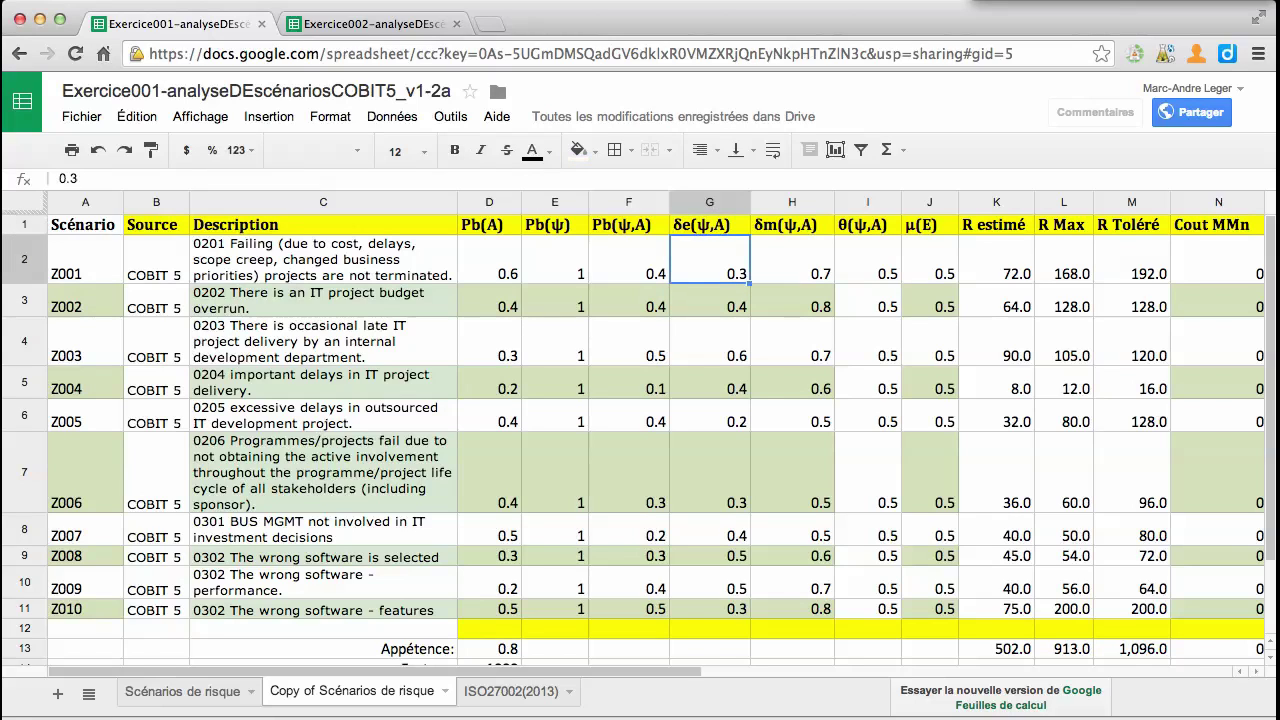
type("0.")
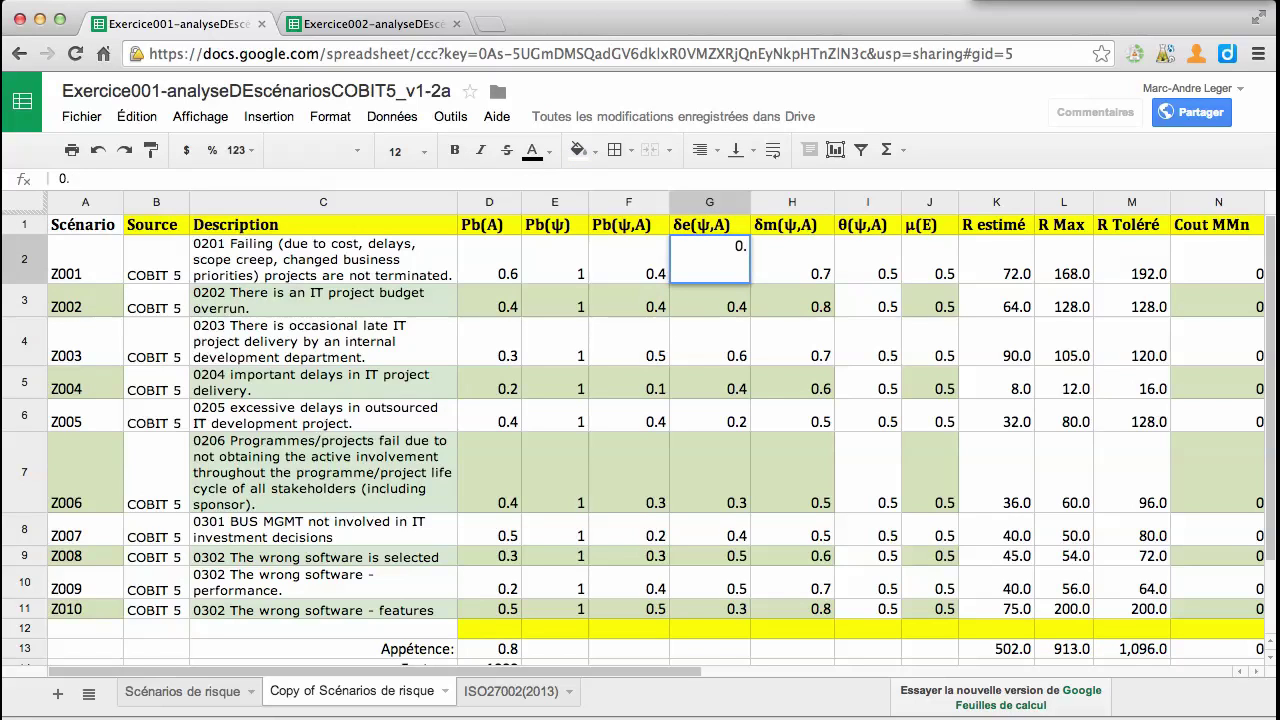
type("2")
key("Return")
key("Up")
key("Right")
key("Right")
key("Right")
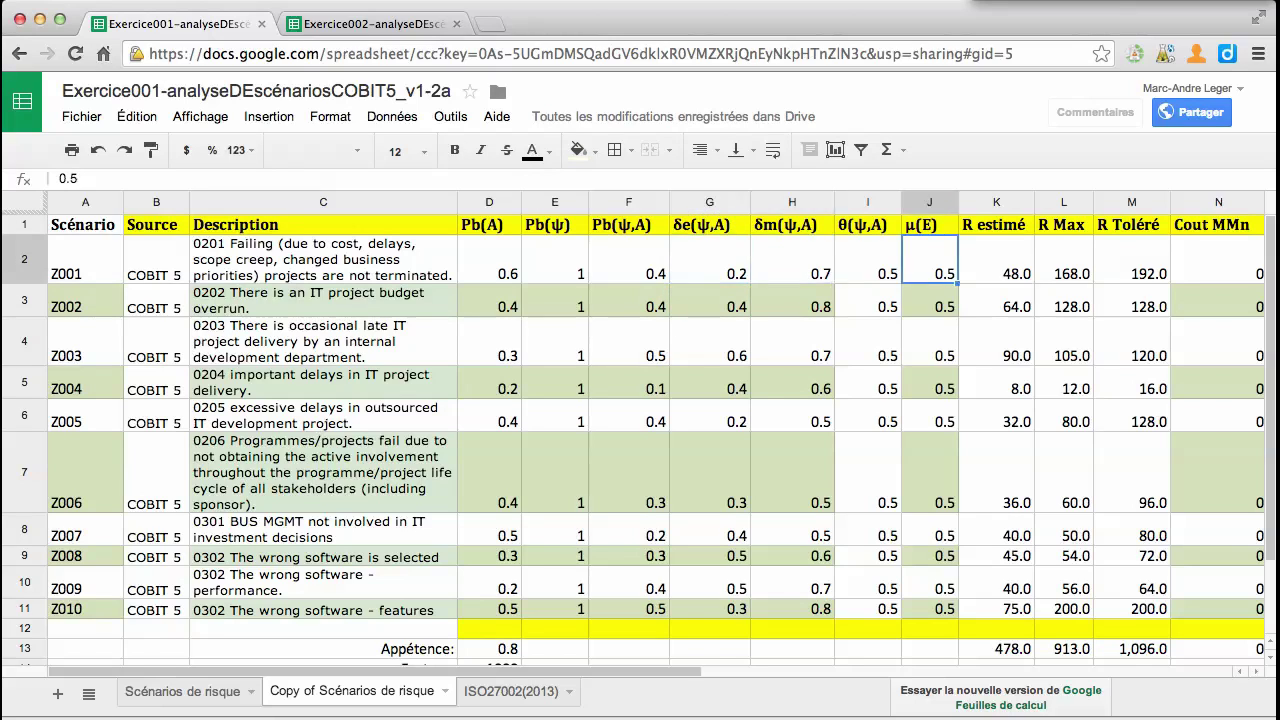
key("Right")
key("Left")
key("Right")
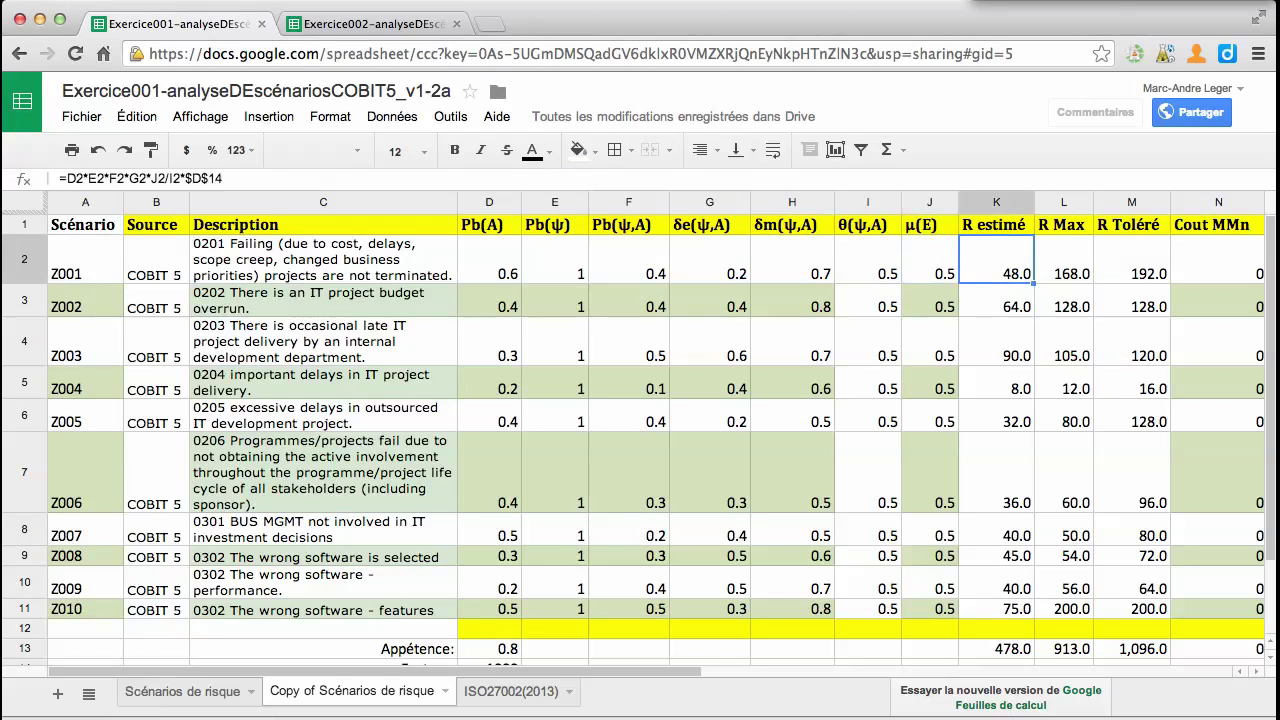
Set δm(ψ,A) of scenario Z001 to 0.5
key("Left")
key("Left")
key("Left")
key("Left")
key("Right")
type("0.5")
key("Return")
key("Up")
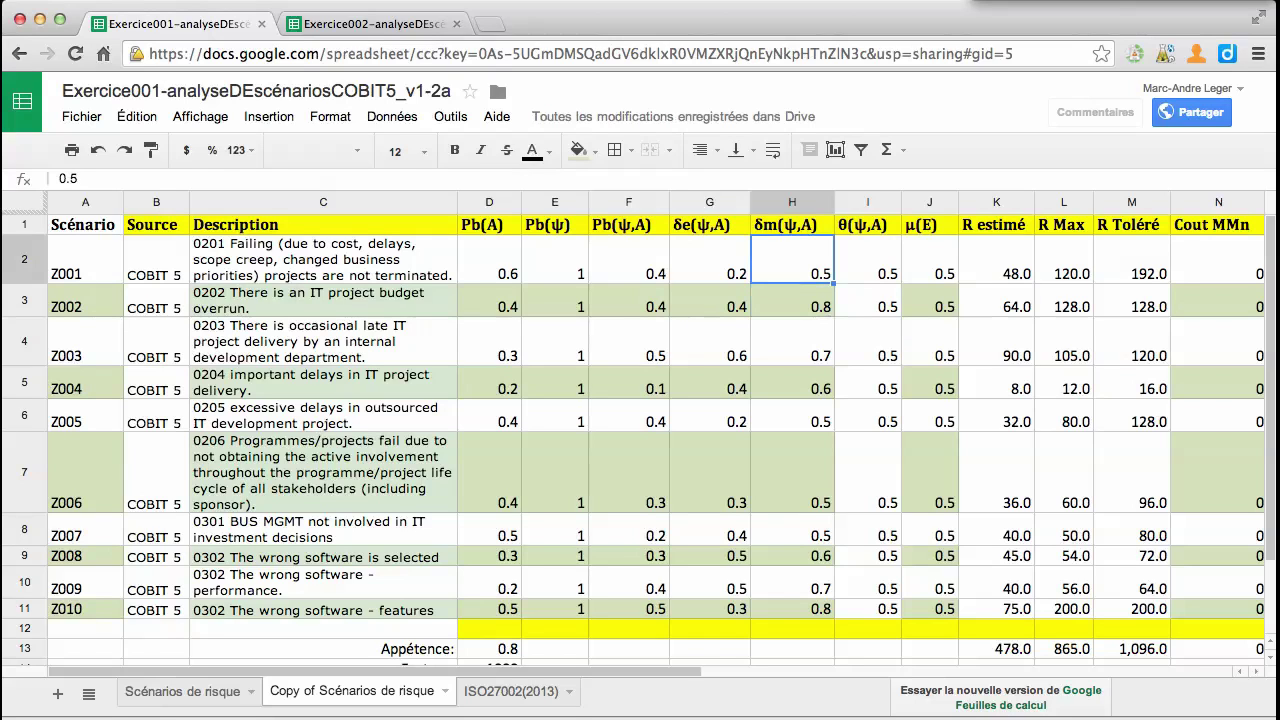
Set the Appétence parameter below the scenario table to 0.5
key("Right")
key("Right")
key("Right")
key("Right")
key("Down")
key("Down")
key("Down")
key("Down")
key("Down")
key("Down")
key("Down")
key("Down")
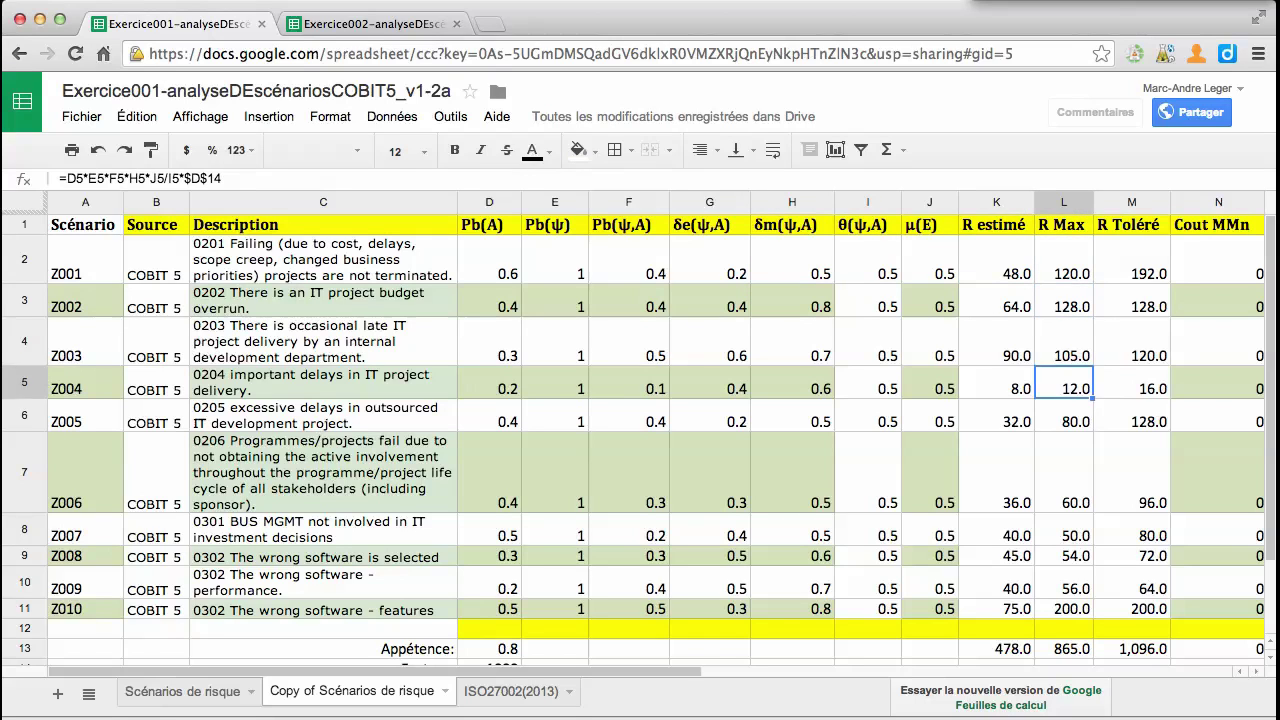
key("Left")
key("Left")
key("Left")
key("Left")
key("Left")
key("Left")
key("Left")
key("Left")
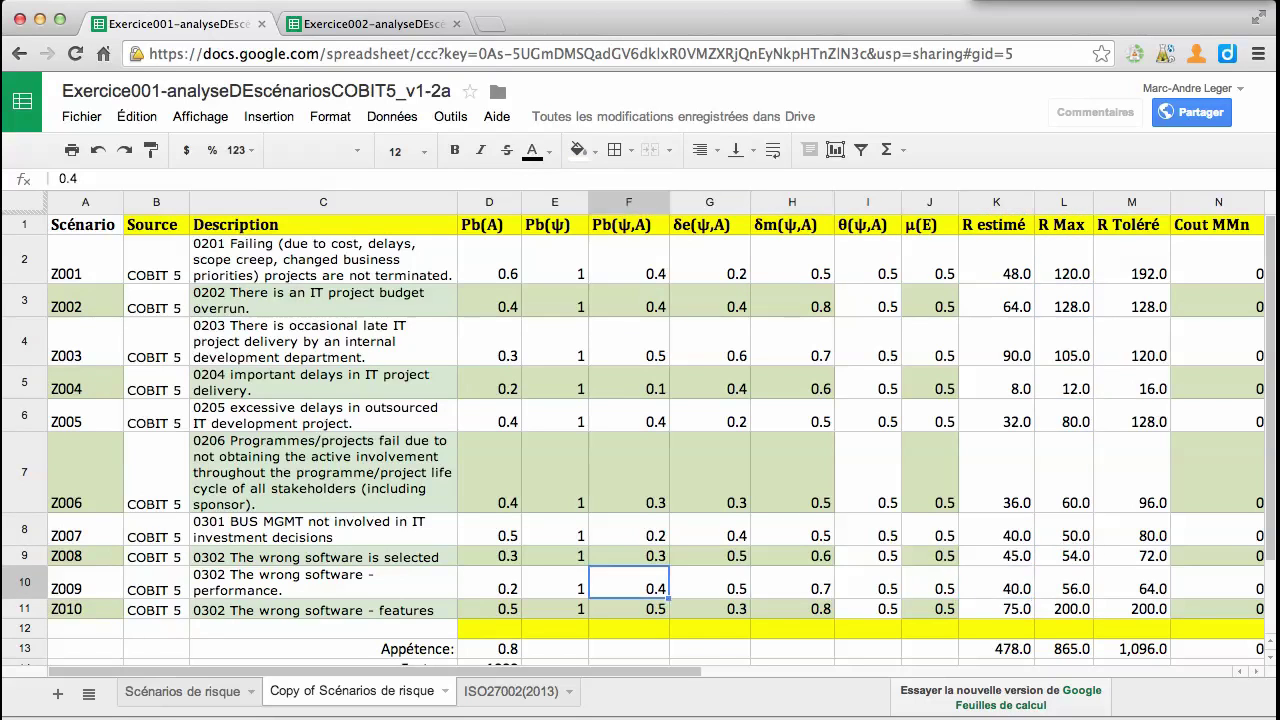
key("Down")
key("Down")
key("Down")
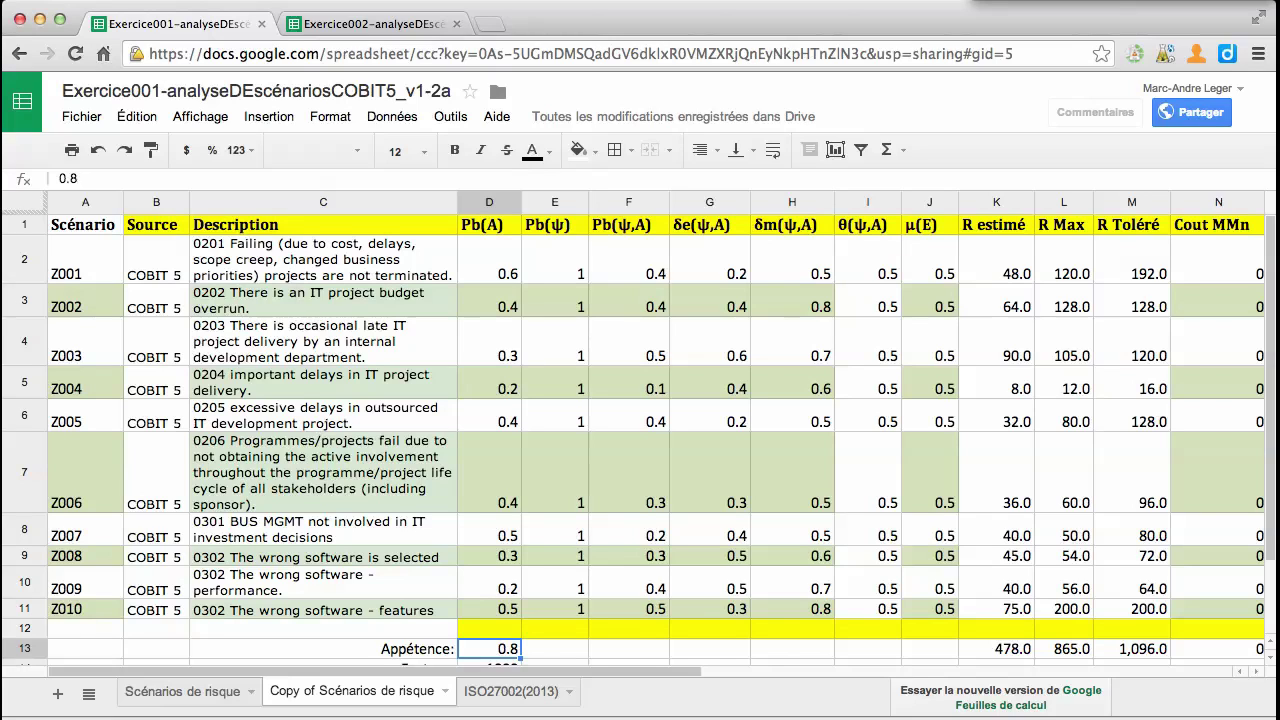
type("0.5")
key("Return")
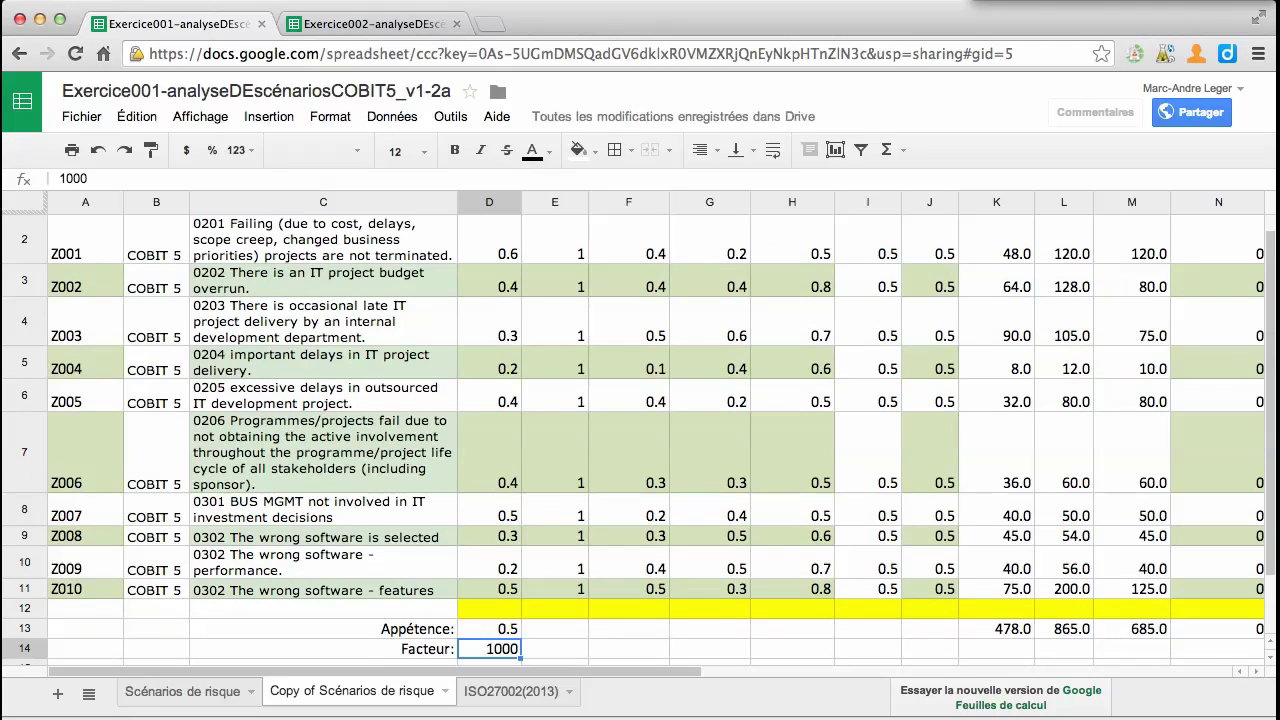
Review how the Appétence of 0.5 affects R Toléré across scenarios Z001 to Z010
key("Up")
key("Up")
key("Up")
key("Up")
key("Up")
key("Up")
key("Up")
key("Up")
key("Up")
key("Up")
key("Up")
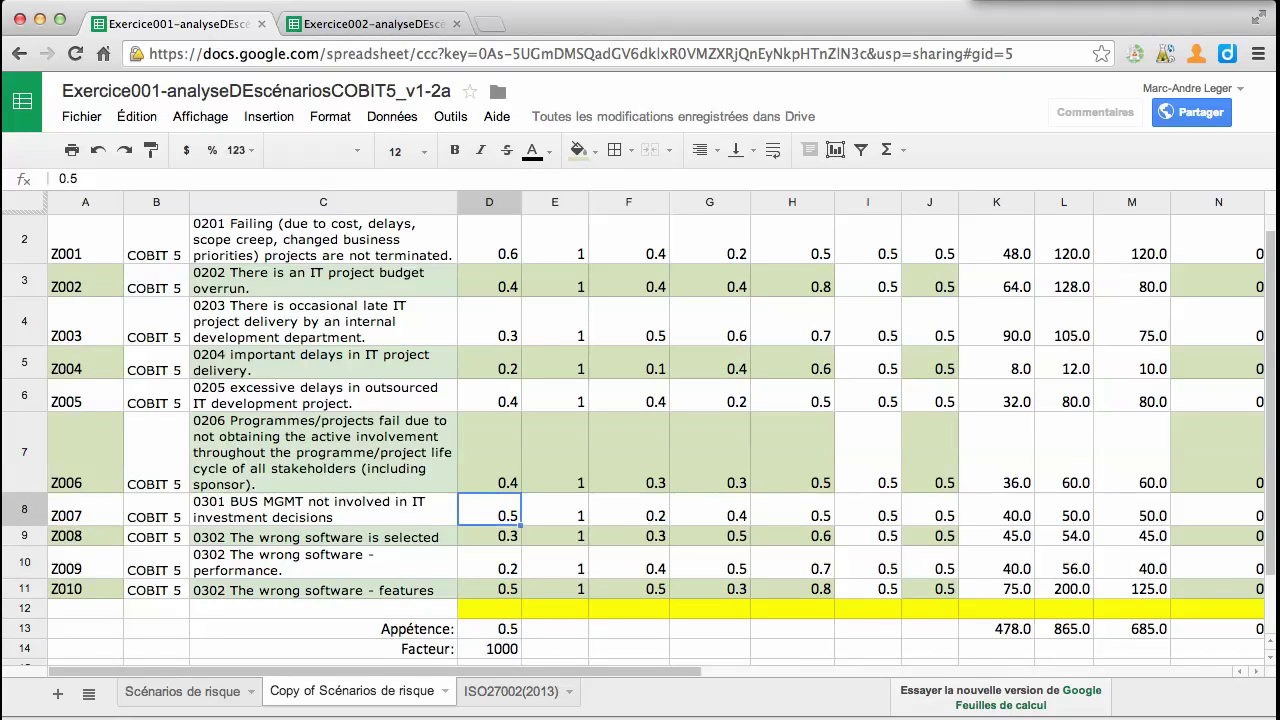
key("Up")
key("Up")
key("Down")
key("Right")
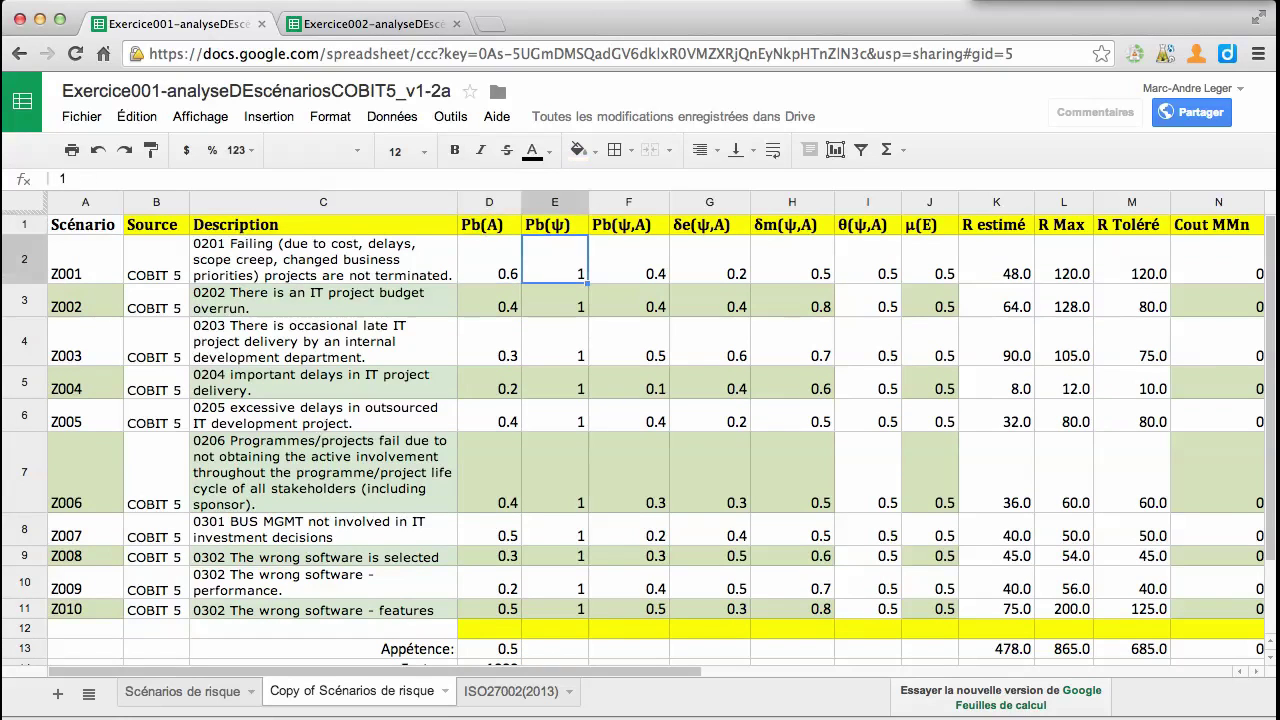
Set the Appétence parameter to 0.2
key("Down")
key("Down")
key("Down")
key("Down")
key("Down")
key("Down")
key("Down")
key("Down")
key("Down")
key("Down")
key("Down")
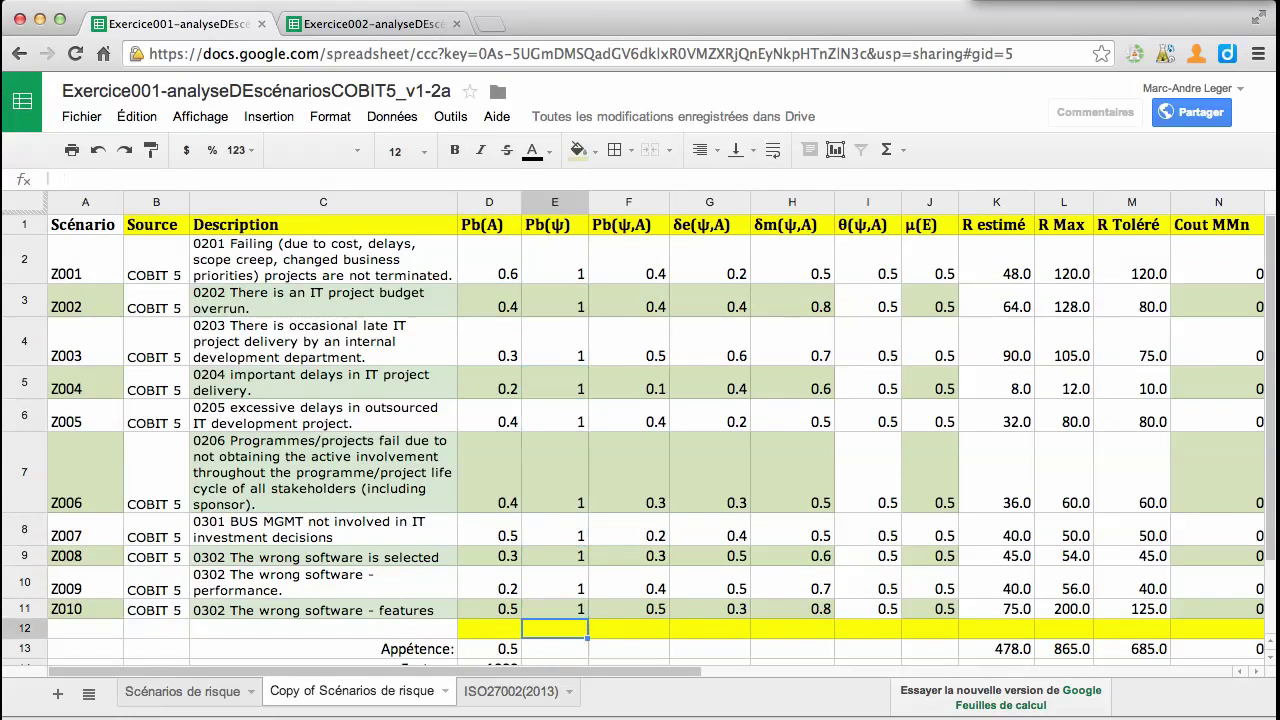
key("Left")
type("0")
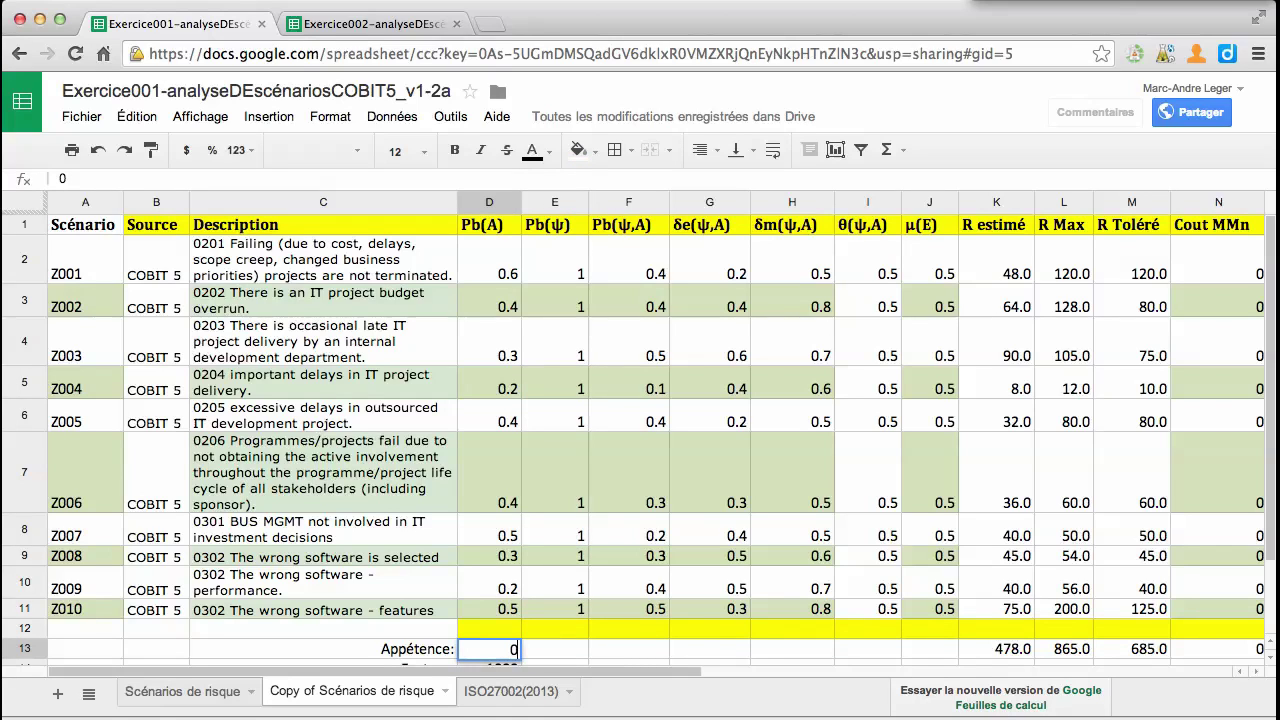
type(".2")
key("Return")
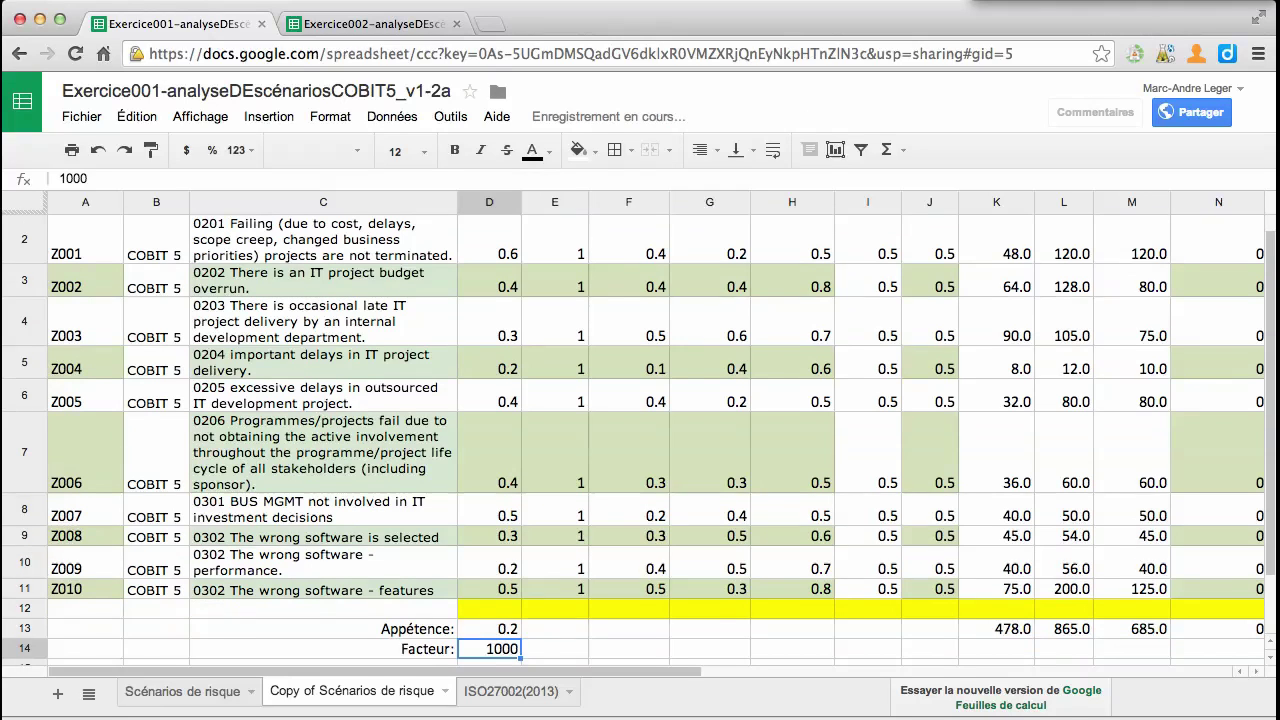
Compare R Toléré with R estimé and R Max for the scenarios at an Appétence of 0.2
key("Up")
left_click(489, 568)
key("Up")
key("Up")
key("Up")
key("Up")
key("Up")
key("Up")
key("Up")
key("Up")
key("Up")
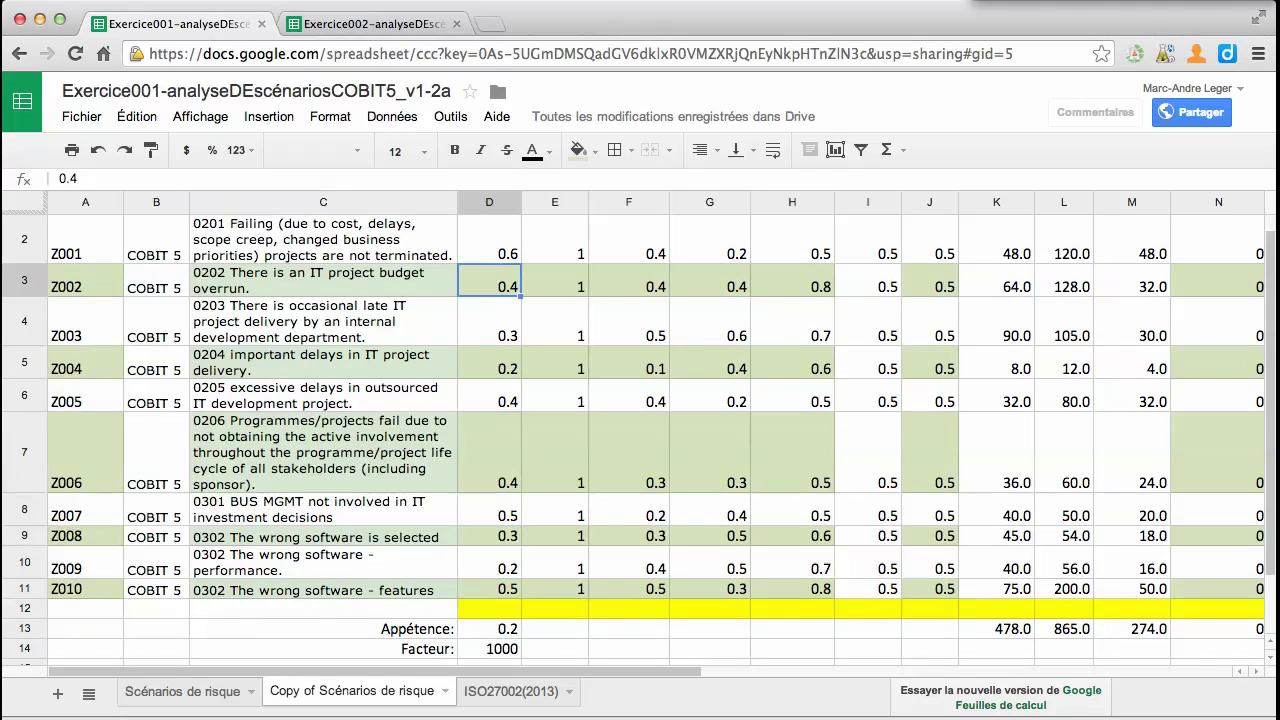
Set the Appétence parameter back to 0.5
key("Down")
key("Down")
key("Down")
key("Down")
key("Down")
key("Down")
key("Down")
key("Down")
key("Down")
key("Down")
key("Down")
key("Down")
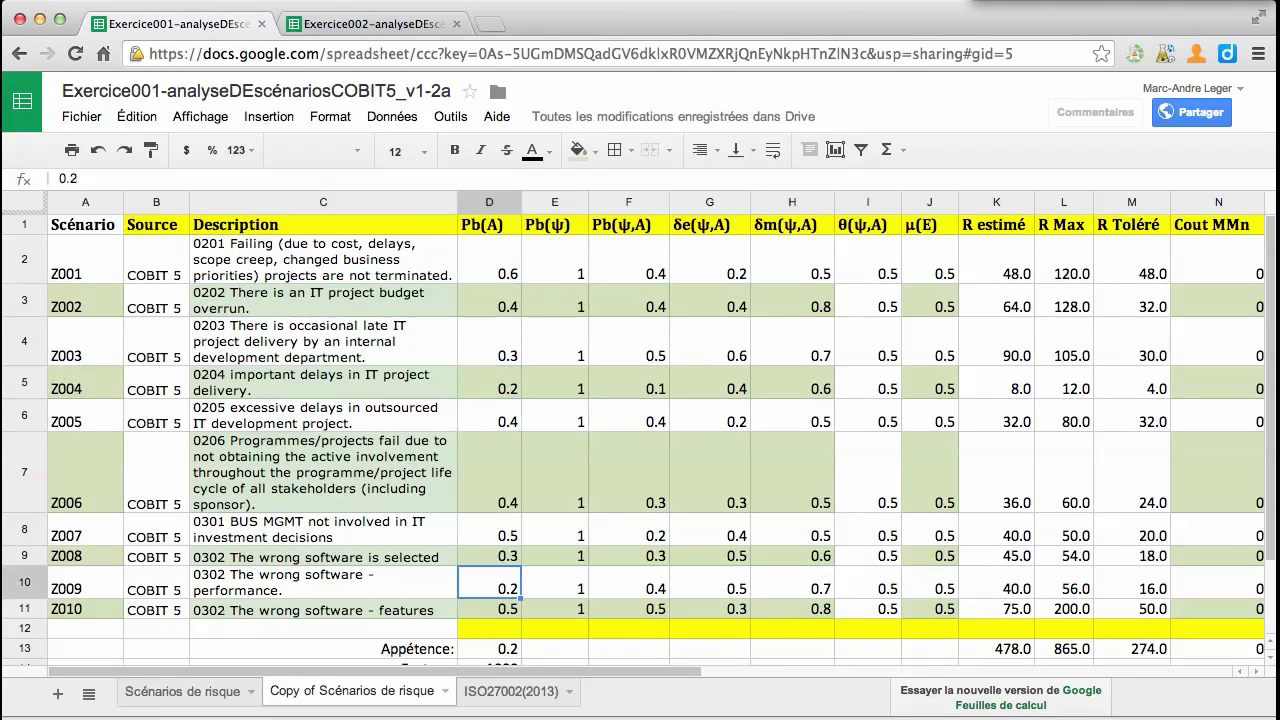
type("0.5")
key("Return")
Examine the R estimé and R Max results and formulas of scenario Z001, comparing them with its R Toléré
key("Up")
key("Up")
key("Up")
key("Up")
key("Up")
key("Up")
key("Up")
key("Up")
key("Up")
key("Up")
key("Up")
key("Up")
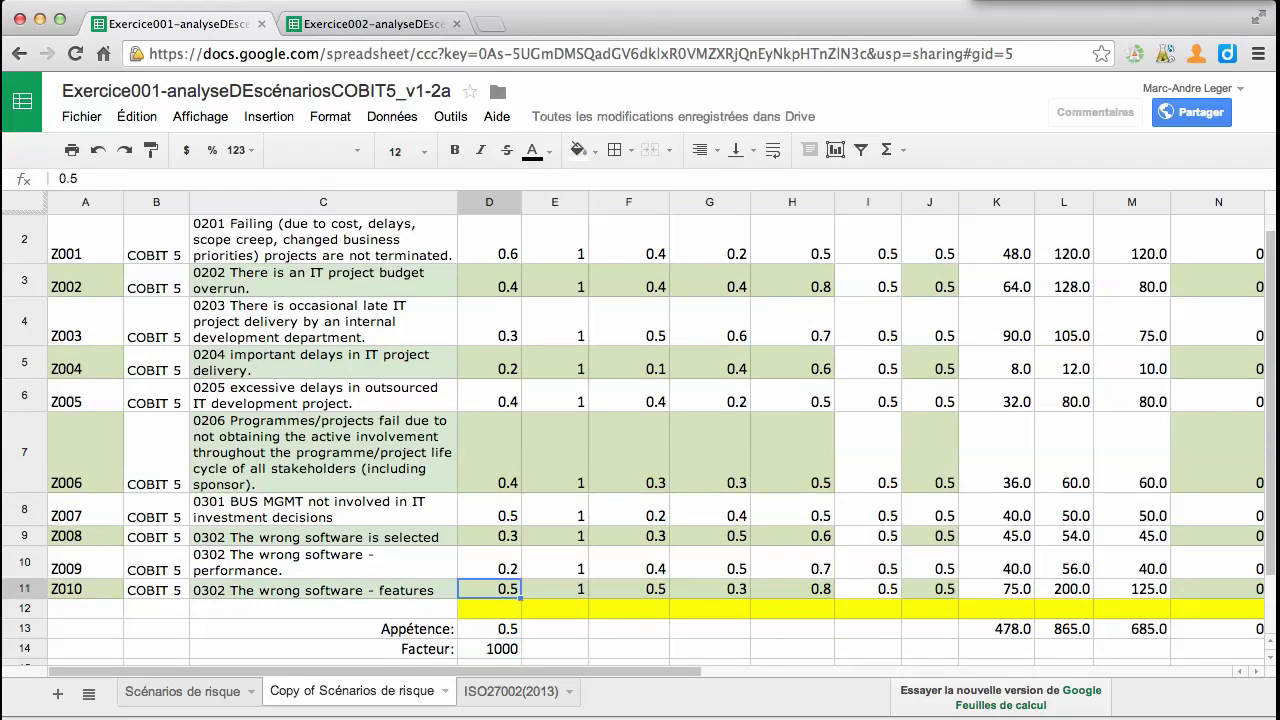
key("Right")
key("Right")
key("Right")
key("Right")
key("Right")
key("Right")
key("Right")
key("Right")
key("Right")
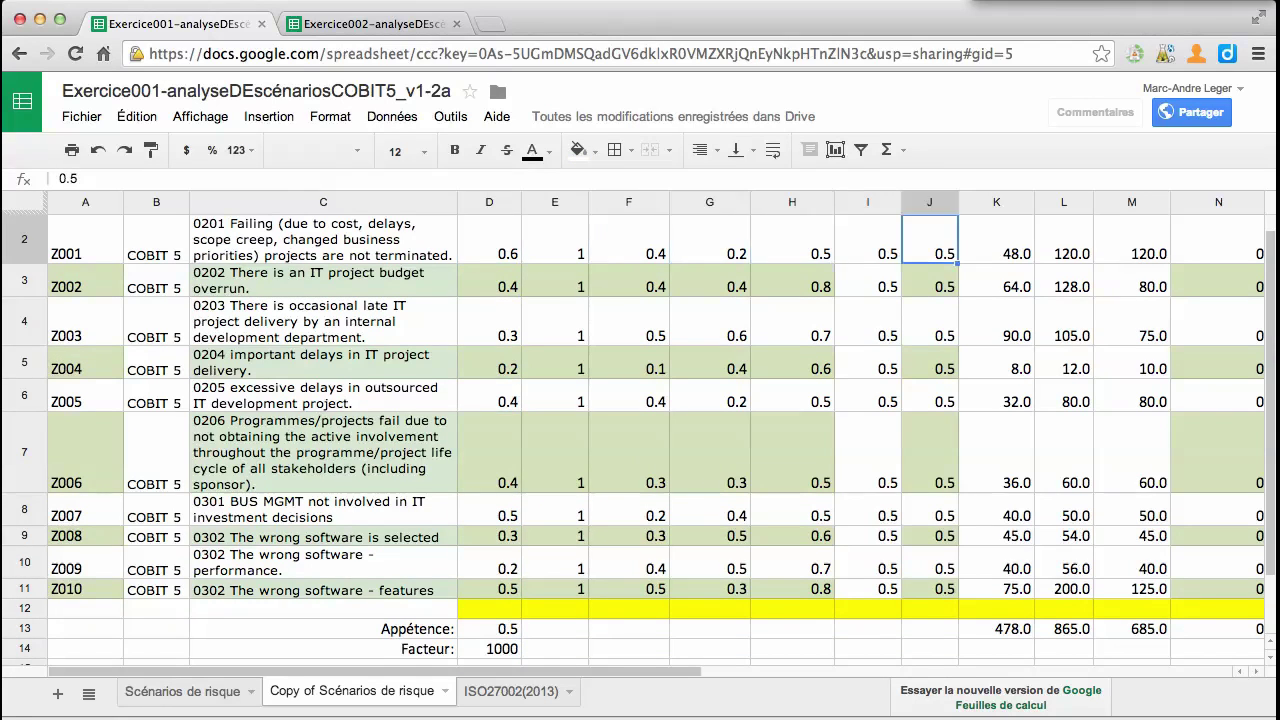
key("Up")
key("Down")
key("Left")
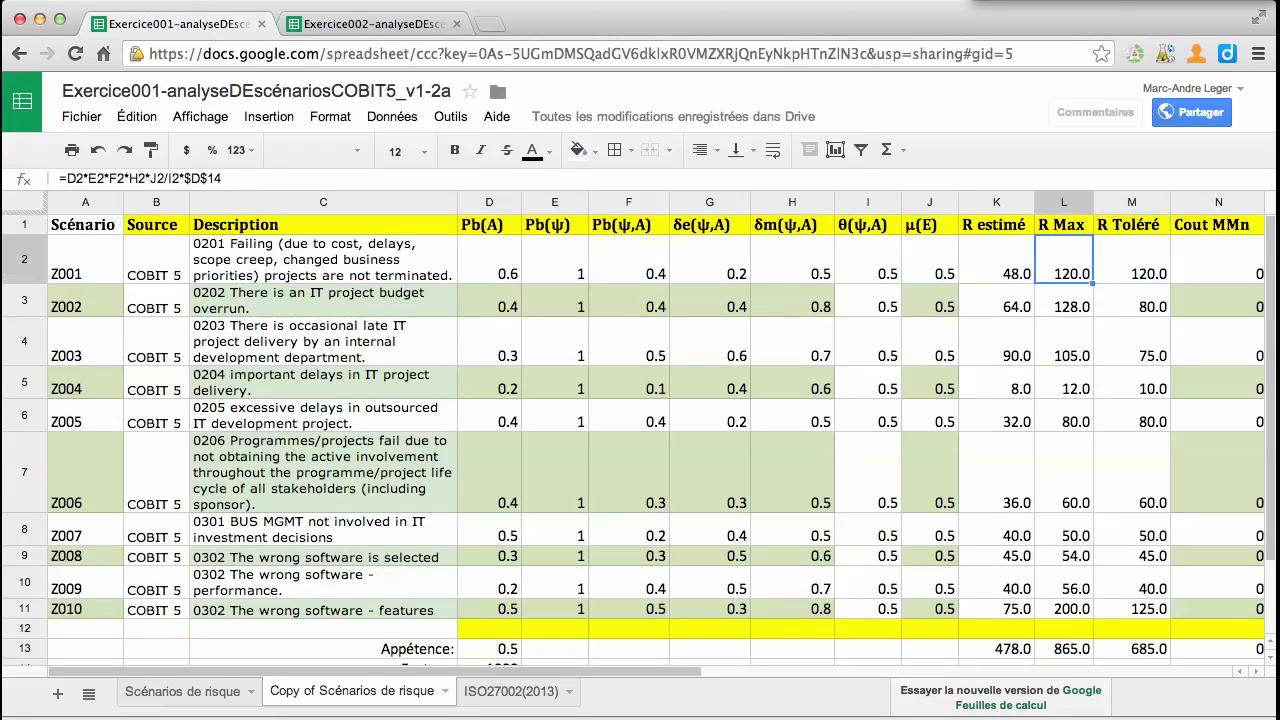
key("Left")
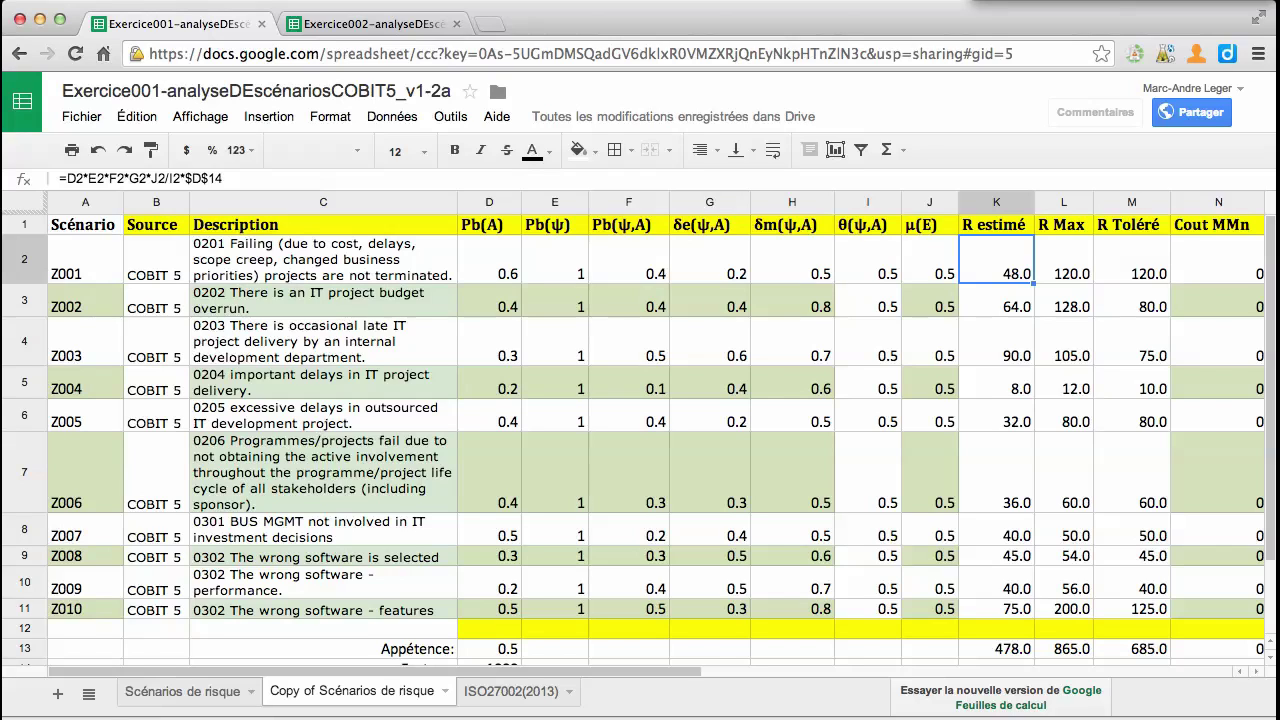
left_click(1063, 259)
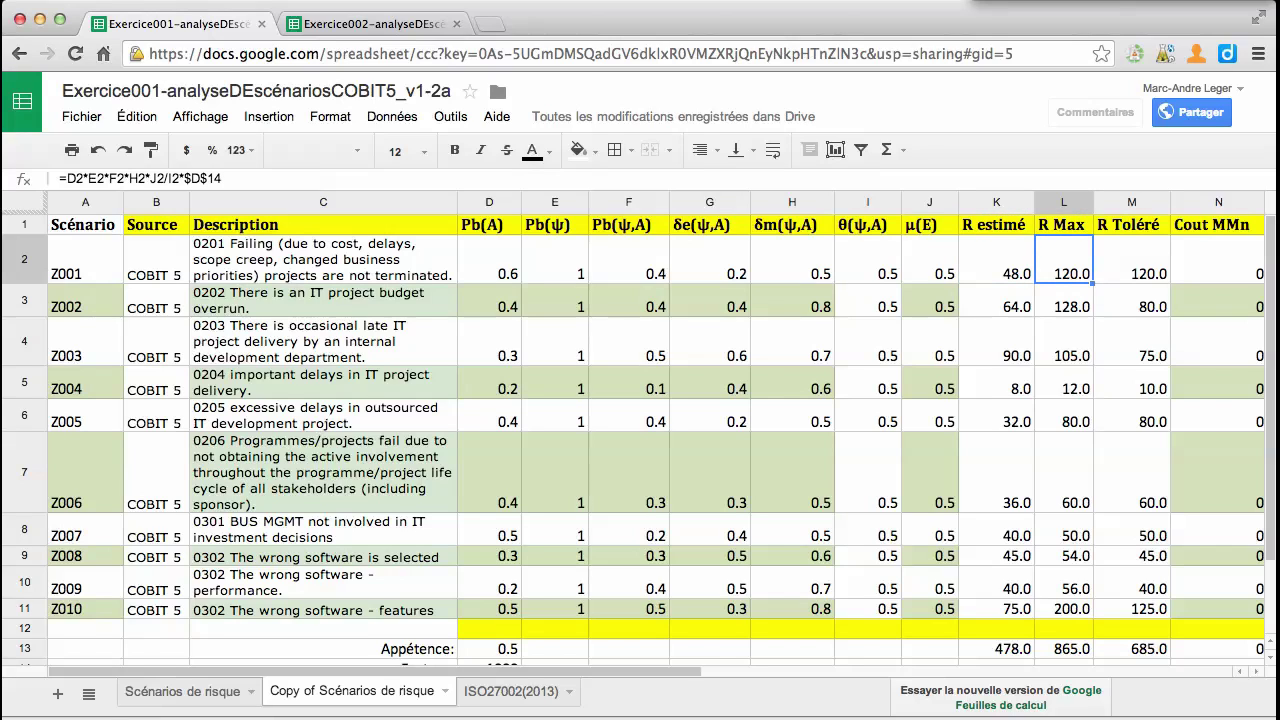
Compare the R estimé, R Max and R Toléré results and formulas of scenario Z002, starting from the R Toléré of Z001
left_click(1131, 259)
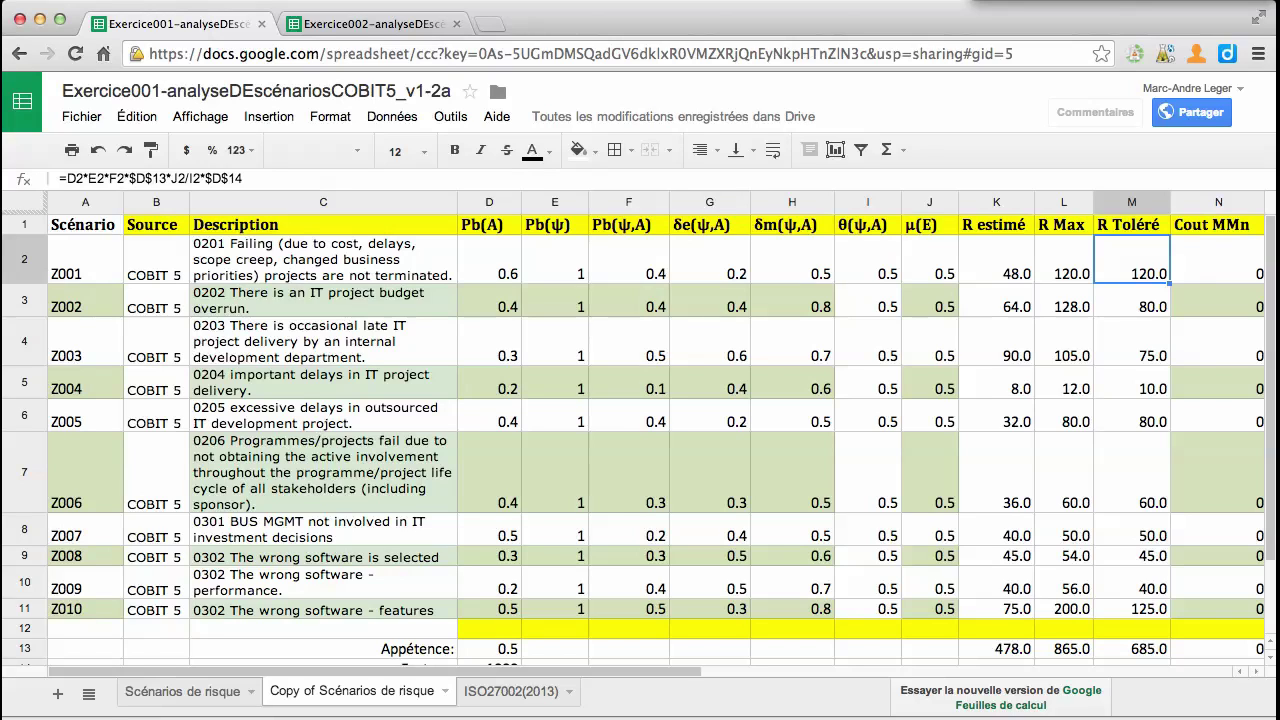
key("Down")
key("Left")
key("Left")
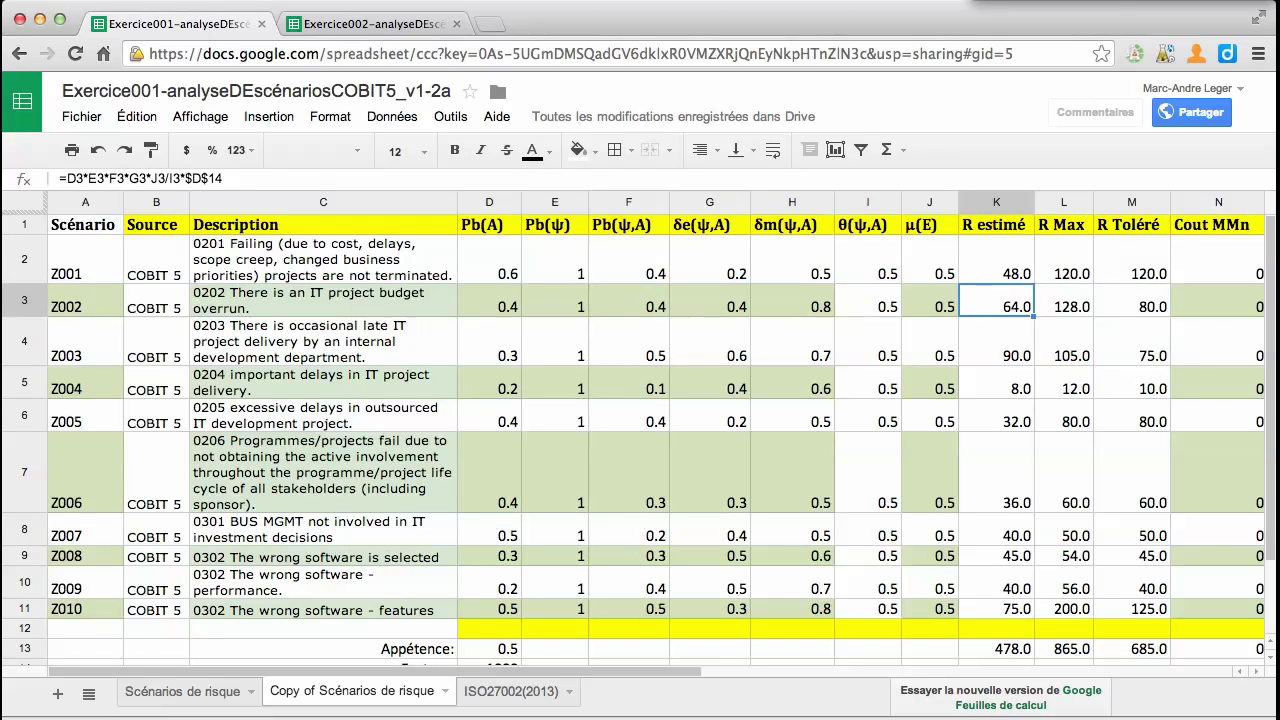
key("Right")
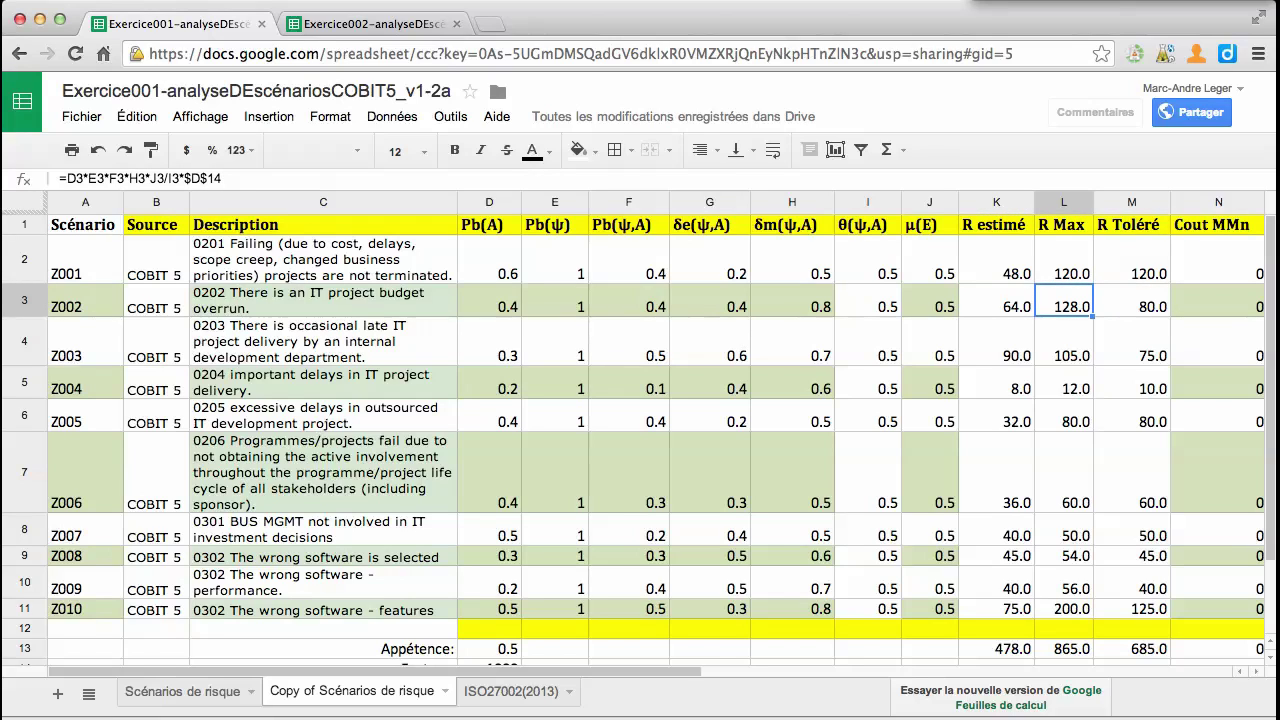
key("Right")
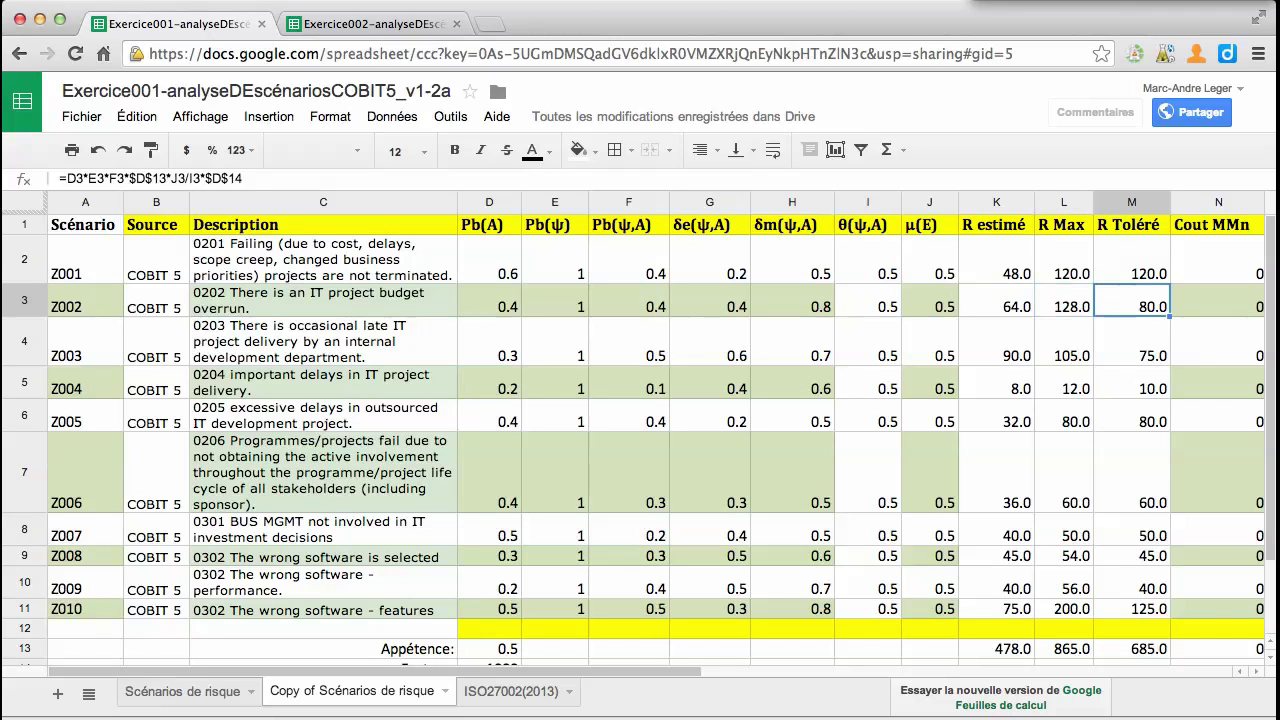
key("Left")
key("Left")
key("Right")
key("Right")
scroll(640, 430, "right", 1)
key("Left")
key("Left")
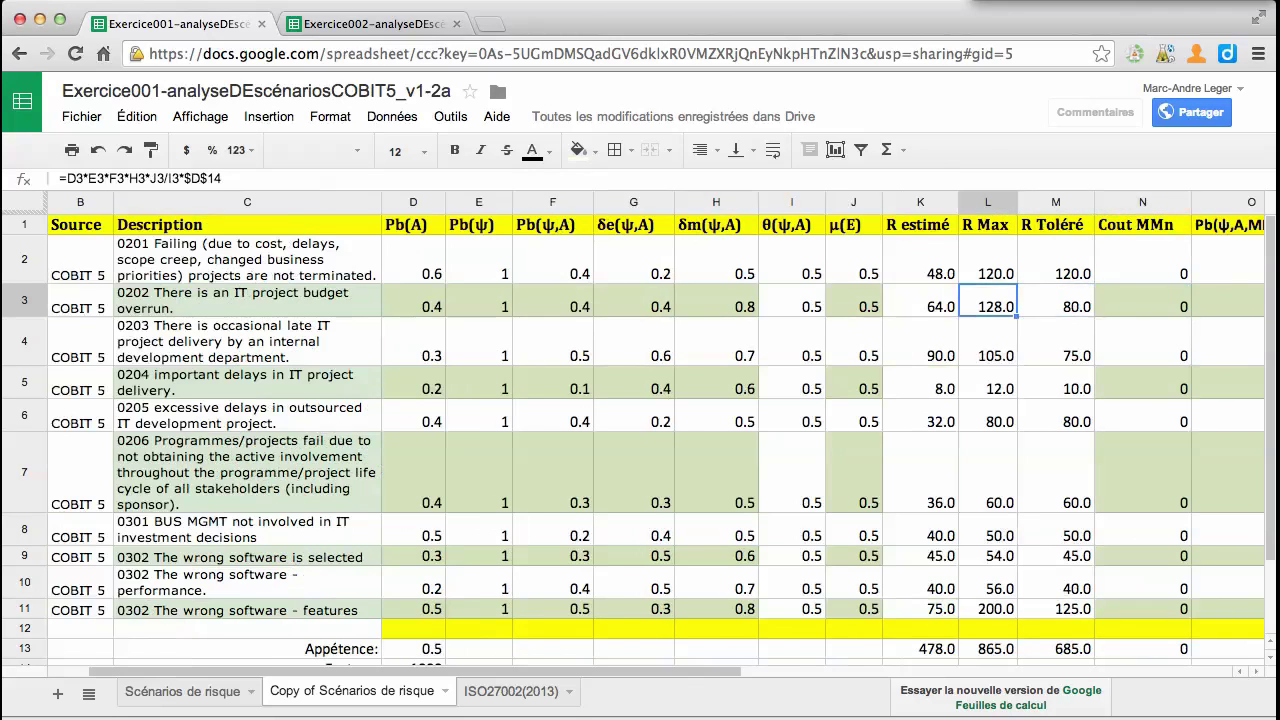
Review the row of scenario Z002 from its source and parameters through to its calculated risks
key("Left")
key("Left")
key("Left")
key("Left")
key("Left")
key("Left")
key("Left")
key("Left")
key("Left")
key("Left")
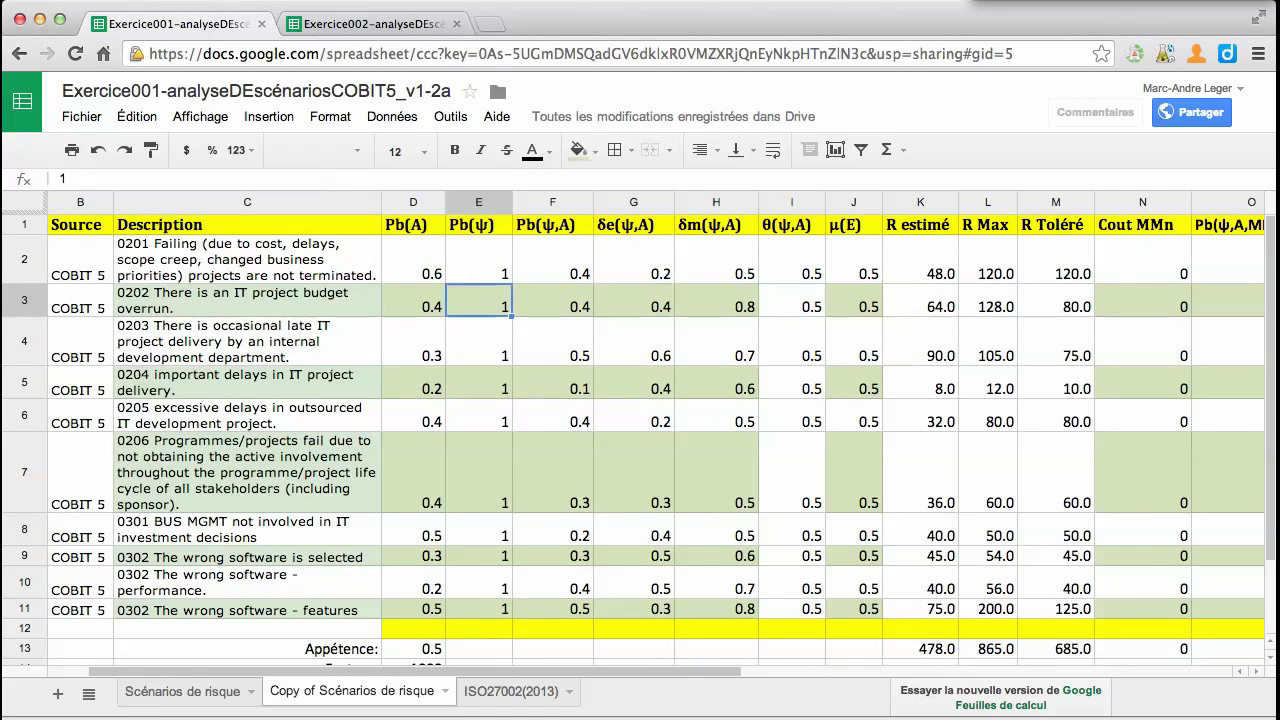
key("Right")
key("Right")
key("Right")
key("Right")
key("Right")
key("Right")
key("Right")
key("Right")
key("Right")
key("Right")
key("Right")
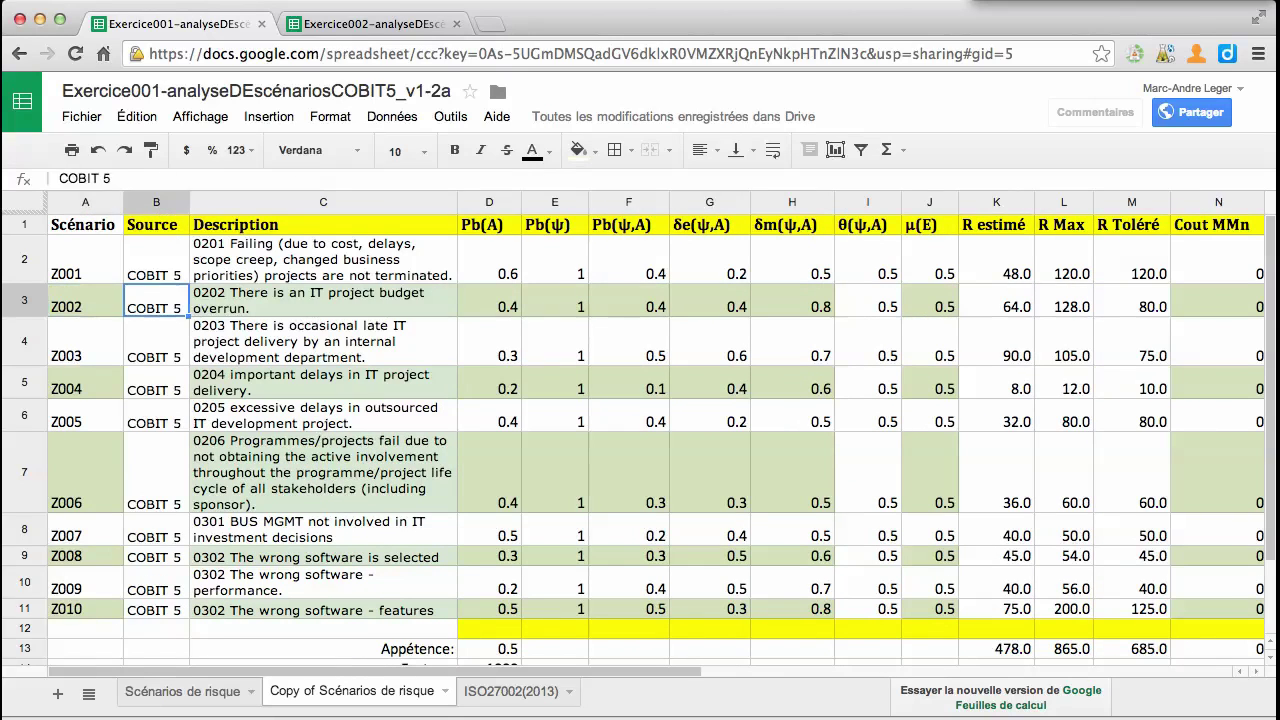
key("Left")
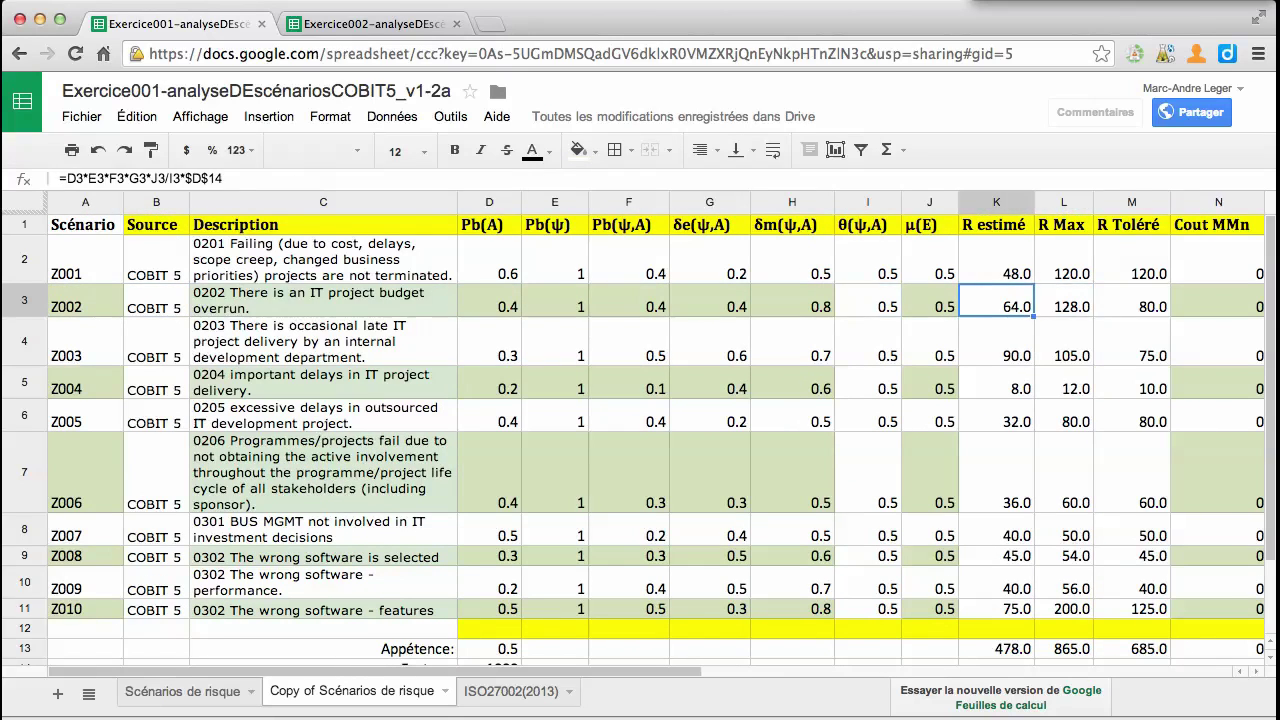
Compare the calculated risks of scenario Z002 with those of the scenarios below it, ending on the R estimé of Z003
key("Down")
key("Down")
key("Down")
key("Up")
key("Up")
key("Up")
key("Right")
key("Right")
key("Right")
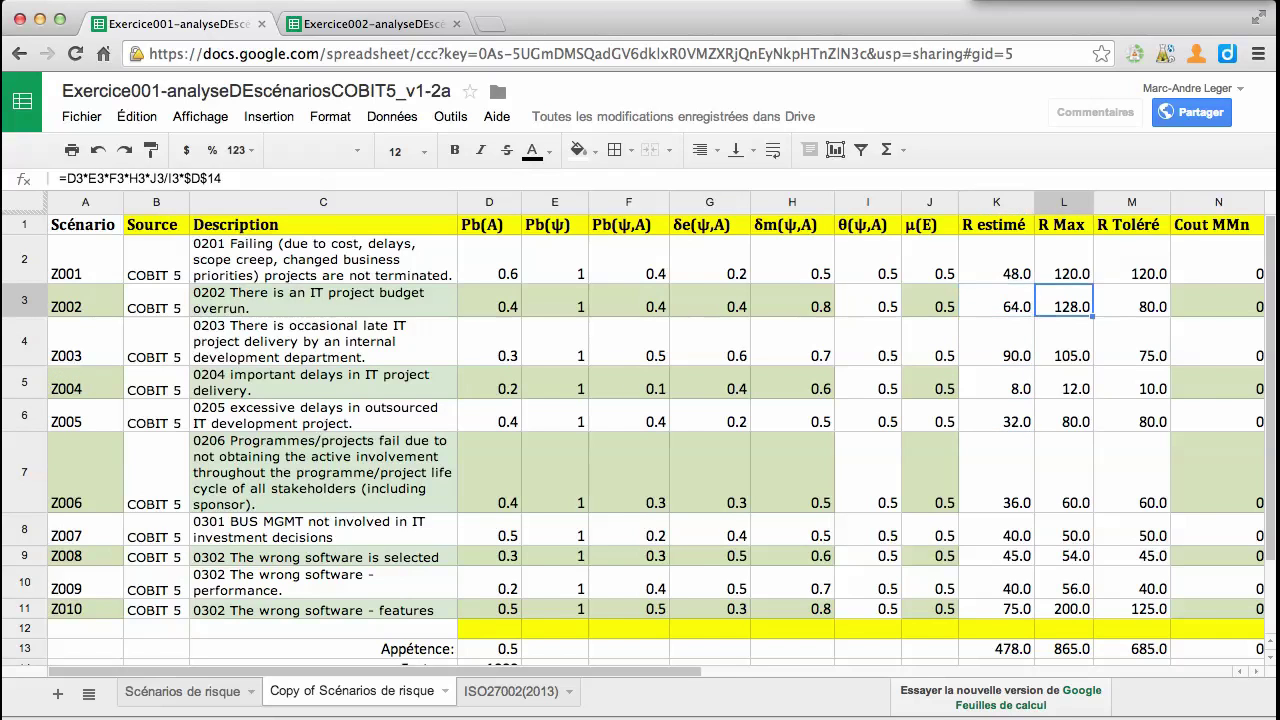
key("Left")
key("Left")
key("Left")
key("Left")
key("Down")
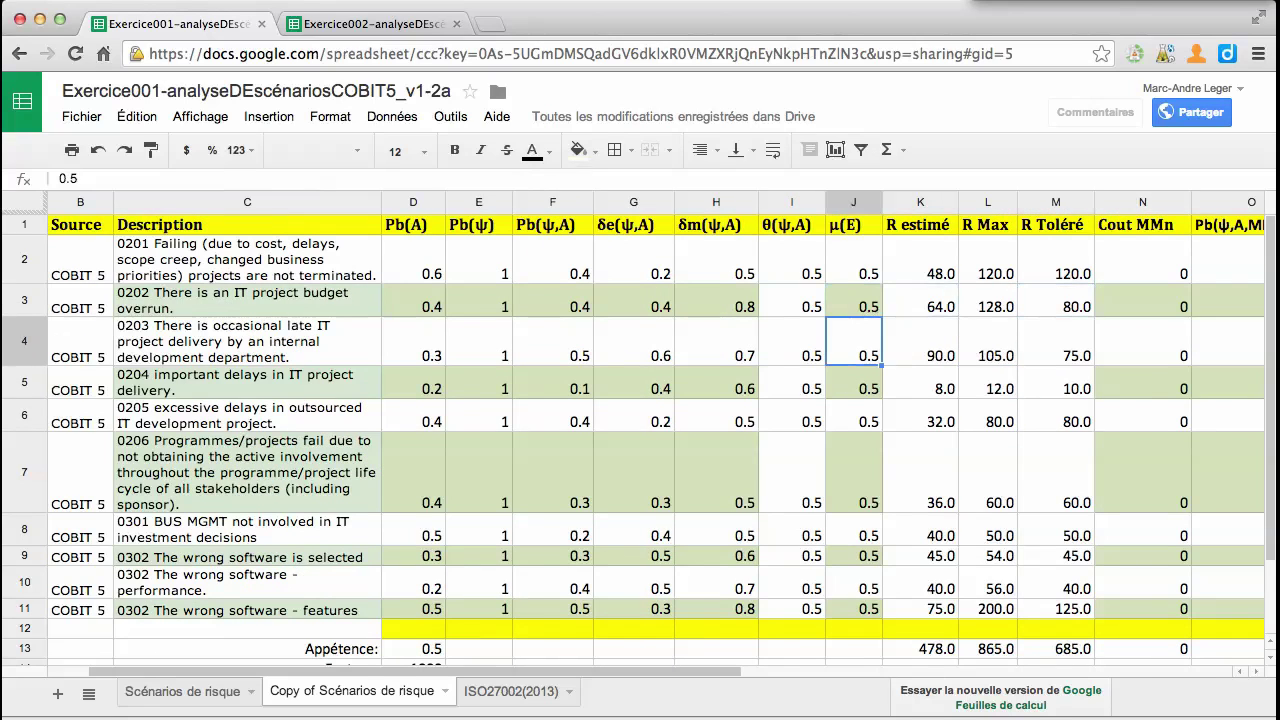
key("Right")
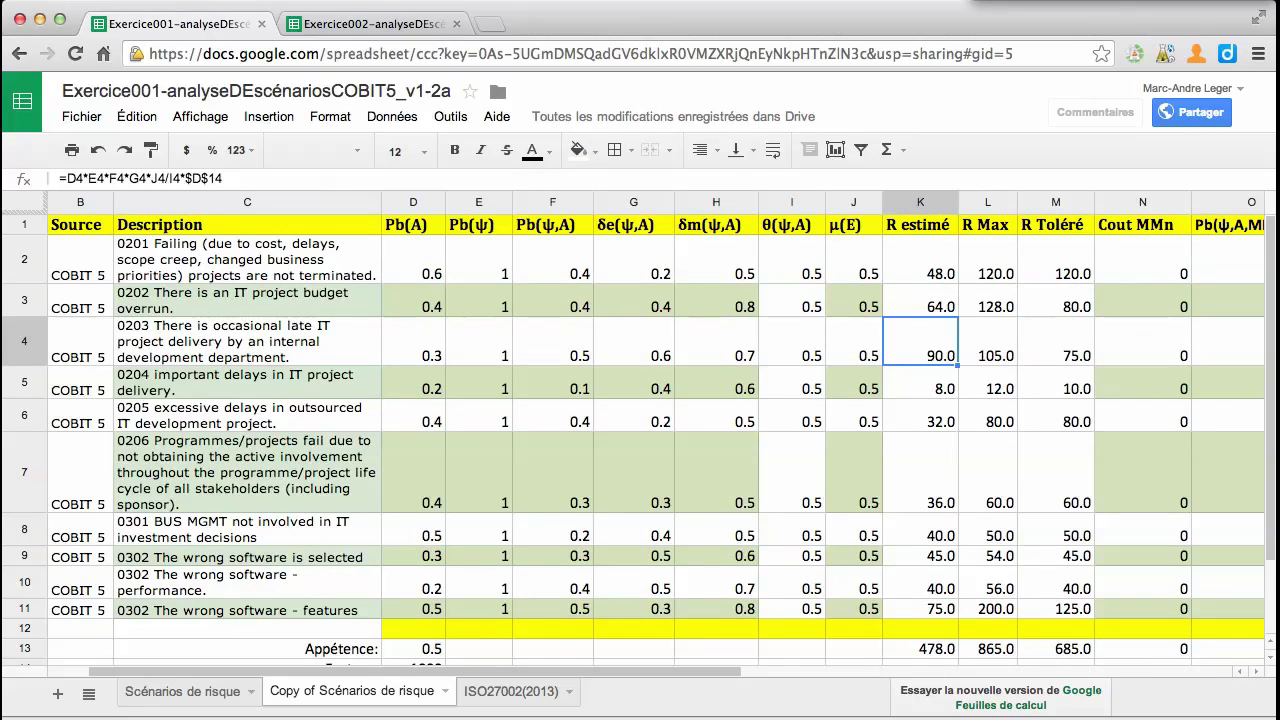
Review the row of scenario Z003 back to its identifier, then return to the identifier of scenario Z001
key("Left")
key("Left")
key("Left")
key("Left")
key("Left")
key("Left")
key("Left")
key("Left")
key("Left")
key("Left")
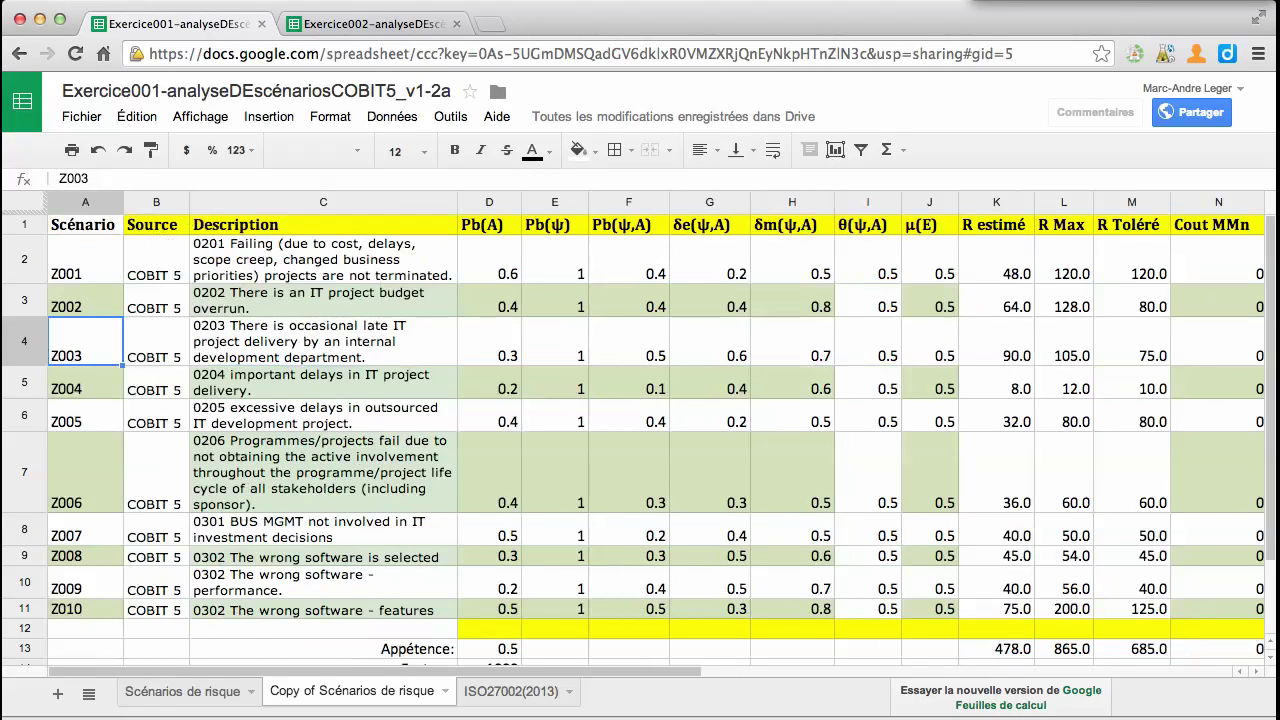
key("Up")
key("Up")
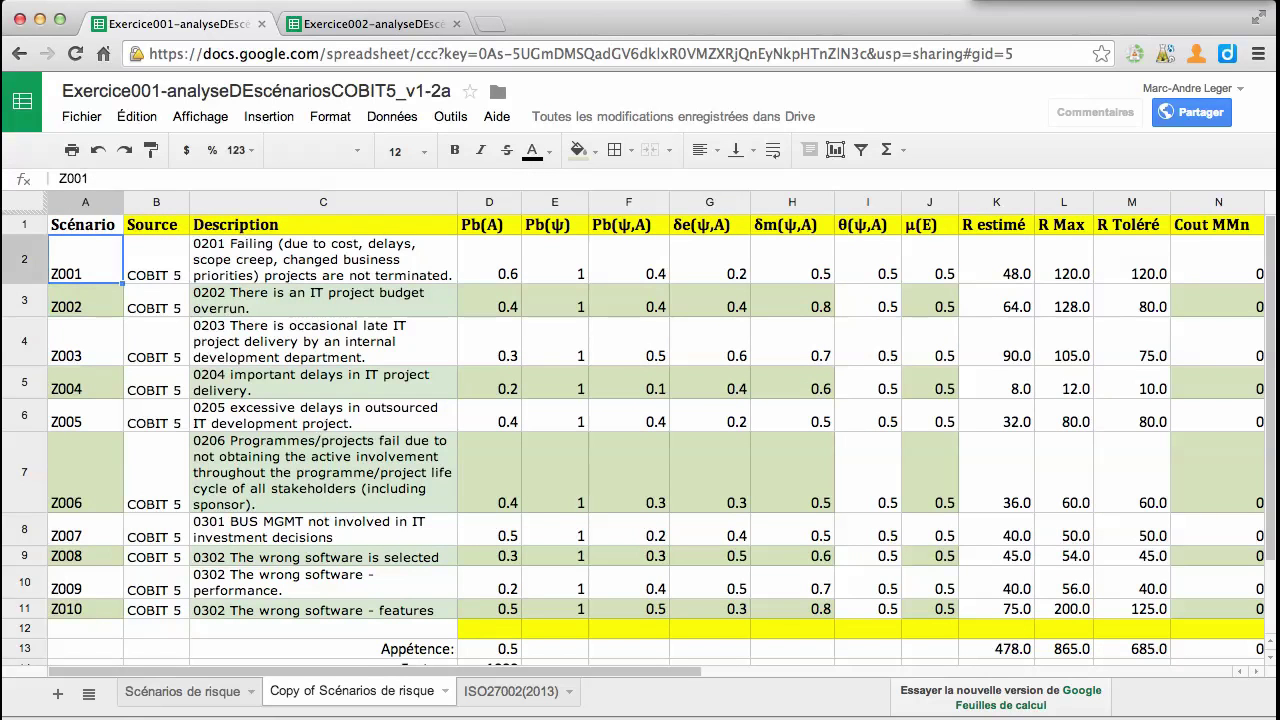
Review scenario Z001 from its source and description through its parameters to the R estimé formula
key("Right")
key("Right")
key("Right")
key("Right")
key("Right")
key("Right")
key("Right")
key("Right")
key("Right")
key("Right")
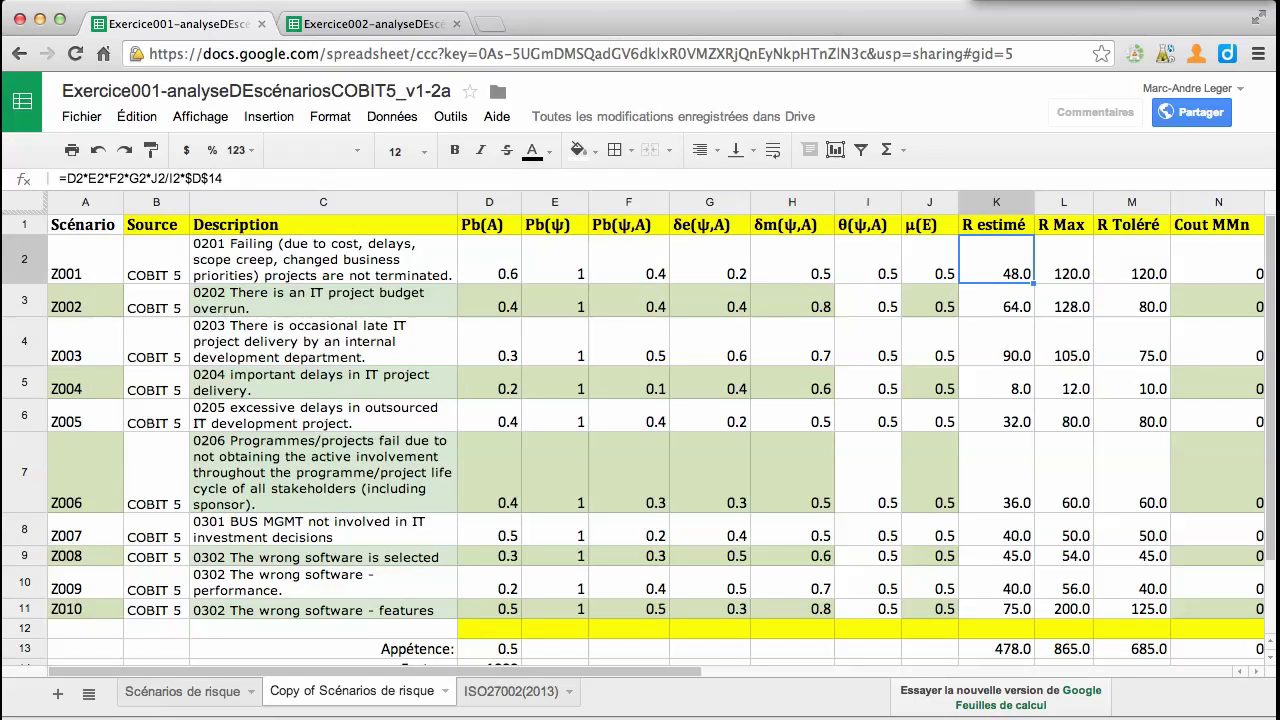
Examine the R estimé values down the scenarios from Z001 to Z010, ending on the R Max of Z010
key("Down")
key("Down")
key("Down")
key("Down")
key("Down")
key("Down")
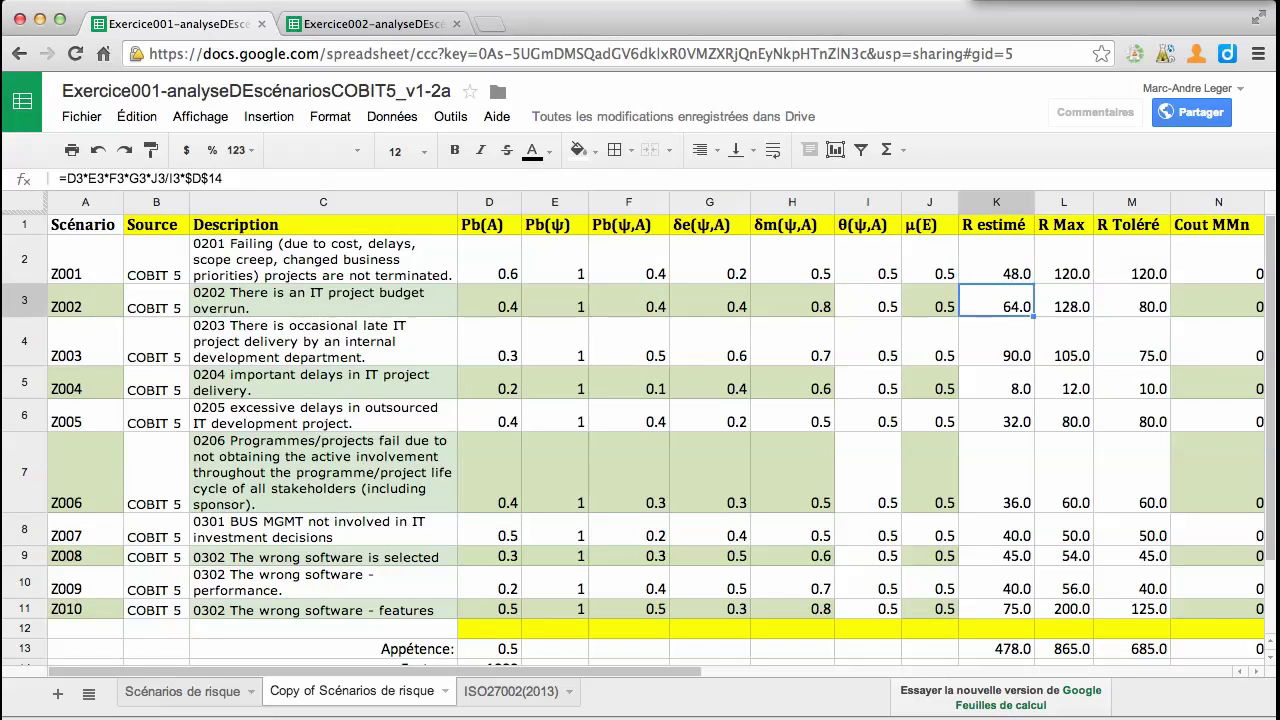
key("Down")
key("Down")
key("Down")
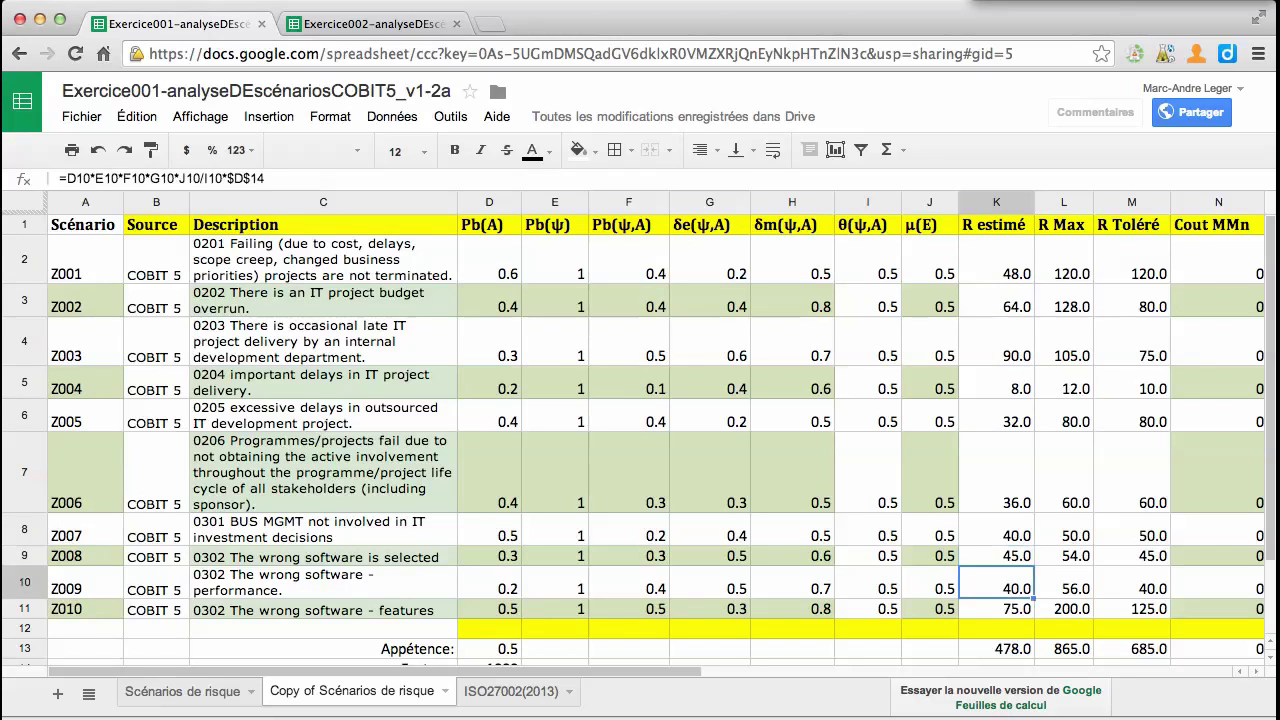
key("Right")
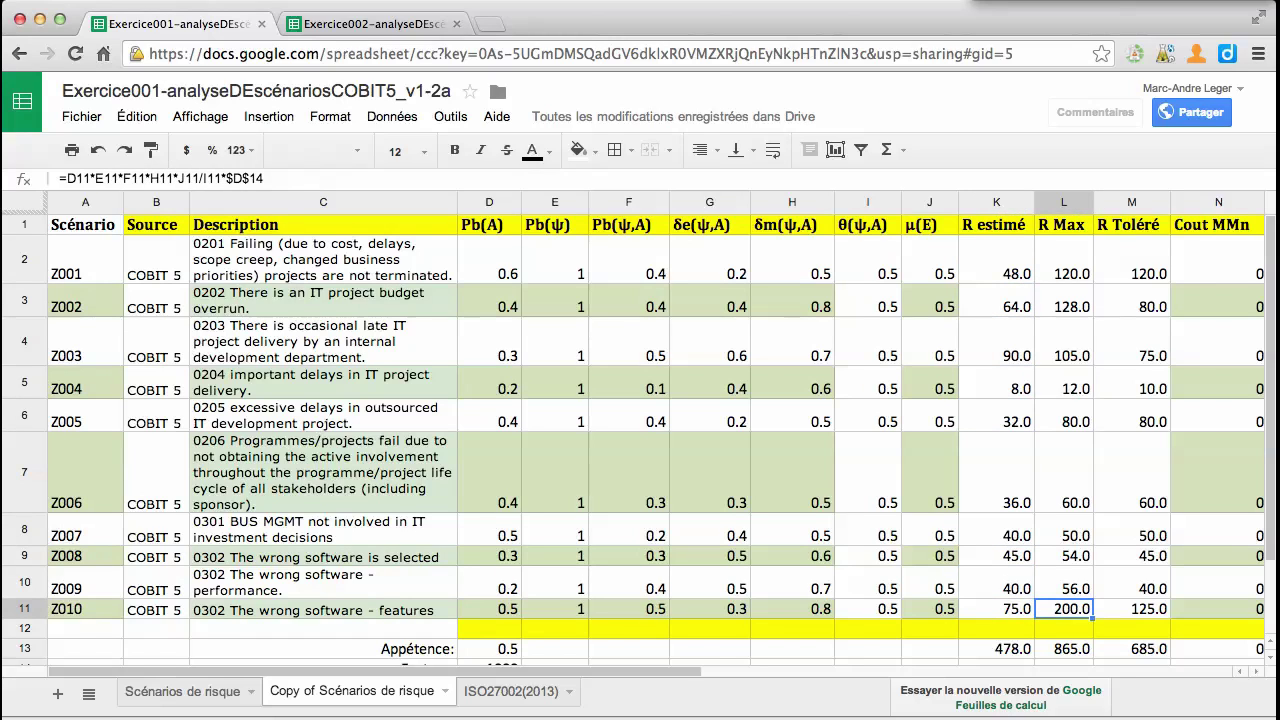
Examine the R Max values from scenario Z010 up to Z001, ending on the R estimé of Z001
key("Up")
key("Up")
key("Up")
key("Up")
key("Up")
key("Up")
key("Up")
key("Up")
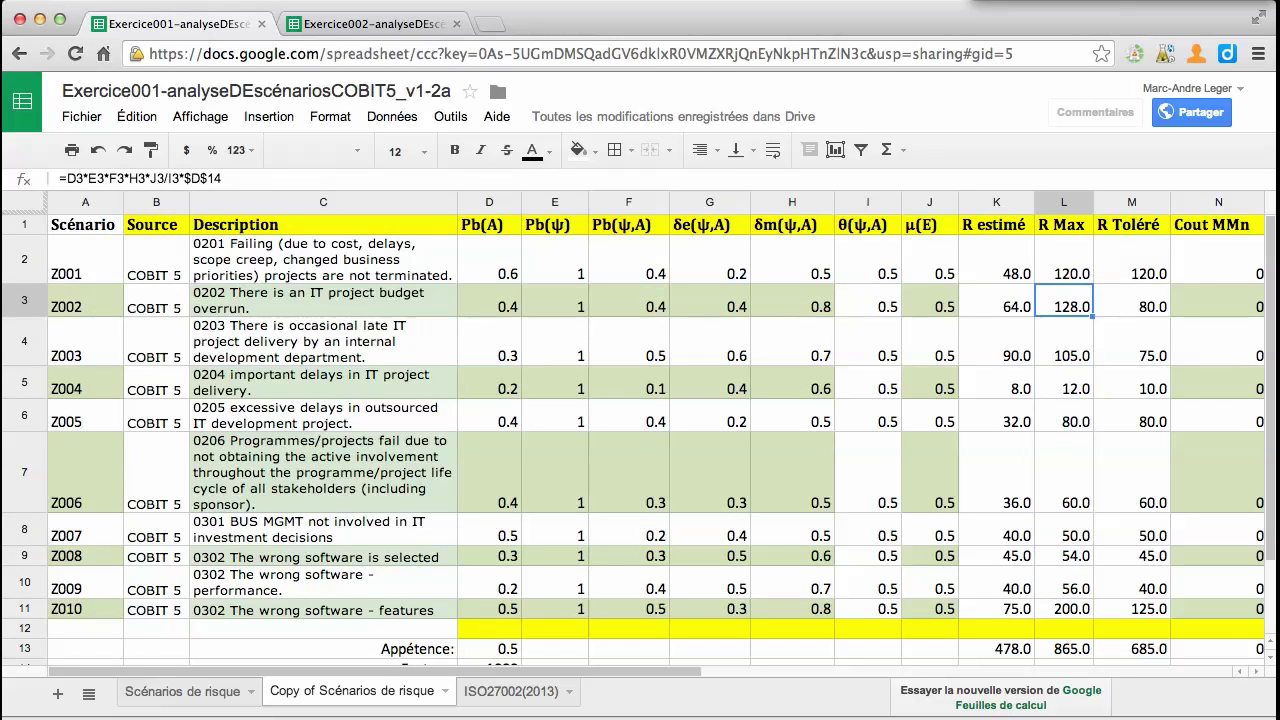
key("Up")
key("Left")
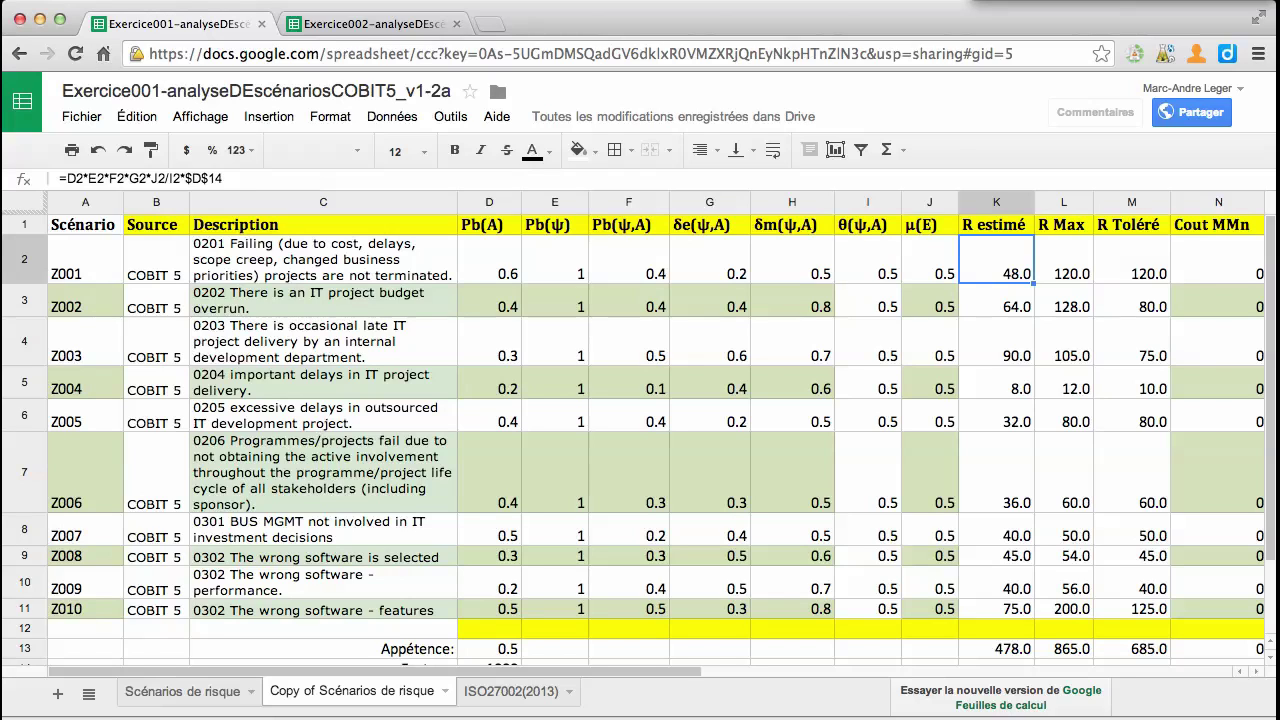
Trace scenario Z001 from its R estimé back through the parameters and description to its identifier
key("Left")
key("Left")
key("Left")
key("Left")
key("Left")
key("Left")
key("Left")
key("Left")
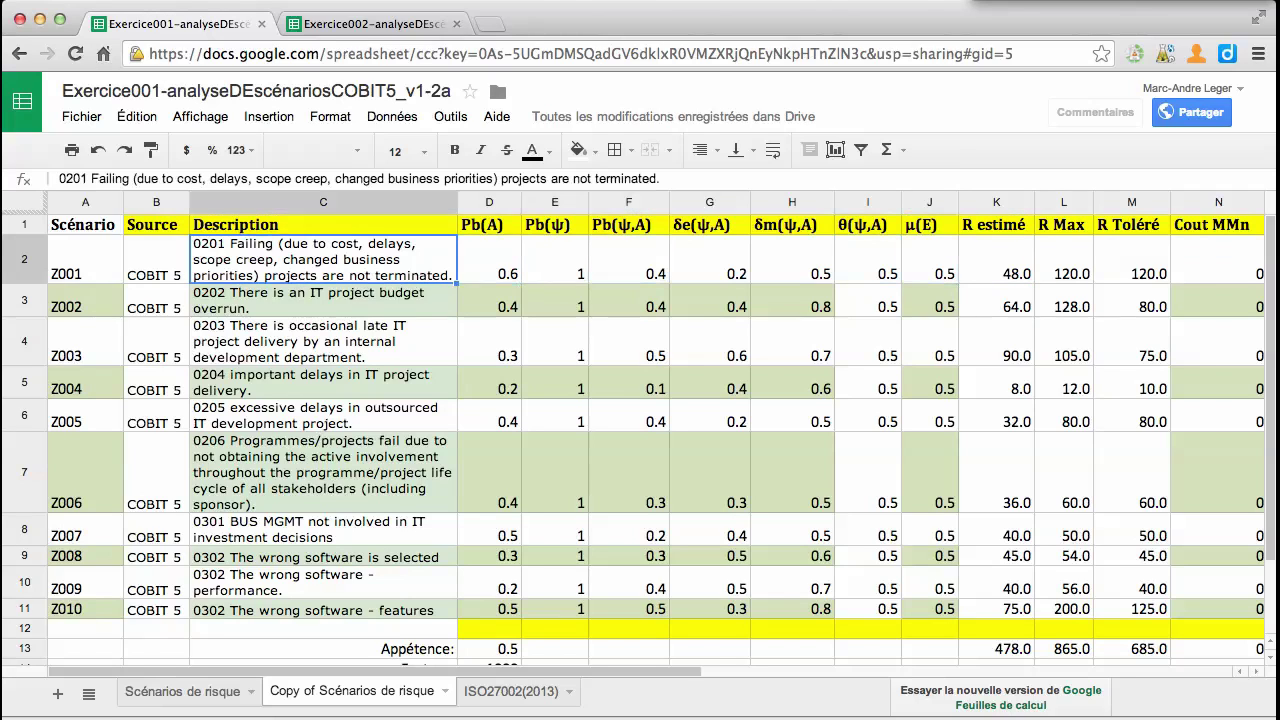
key("Left")
key("Left")
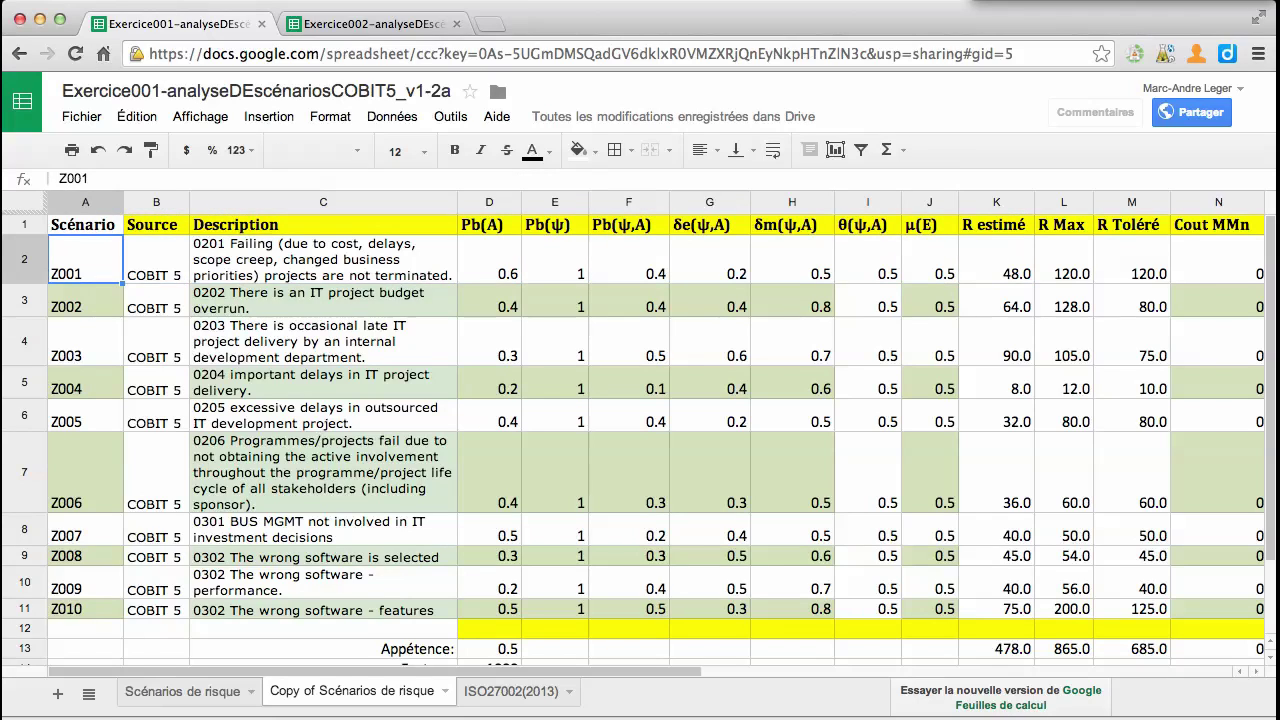
Examine the parameters of scenario Z001 up to θ(ψ,A) and back to Pb(A)
key("Right")
key("Right")
key("Right")
key("Right")
key("Right")
key("Right")
key("Right")
key("Right")
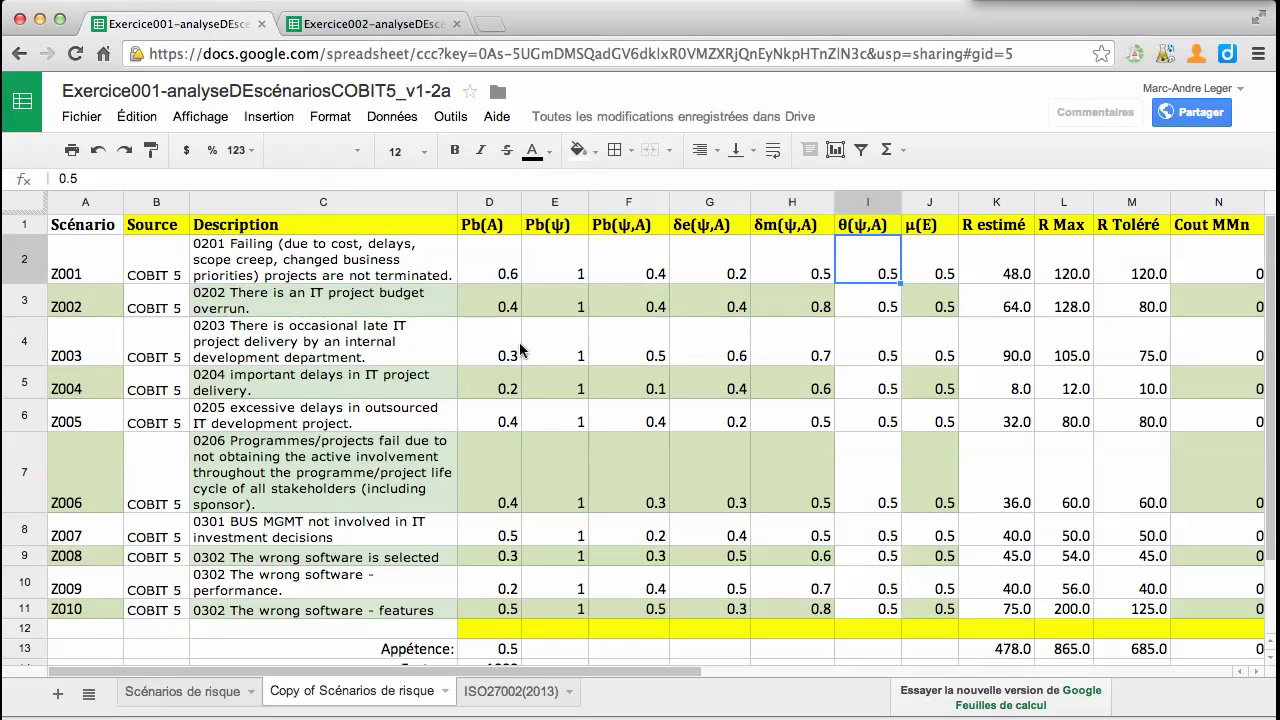
key("Left")
key("Left")
key("Left")
key("Left")
key("Left")
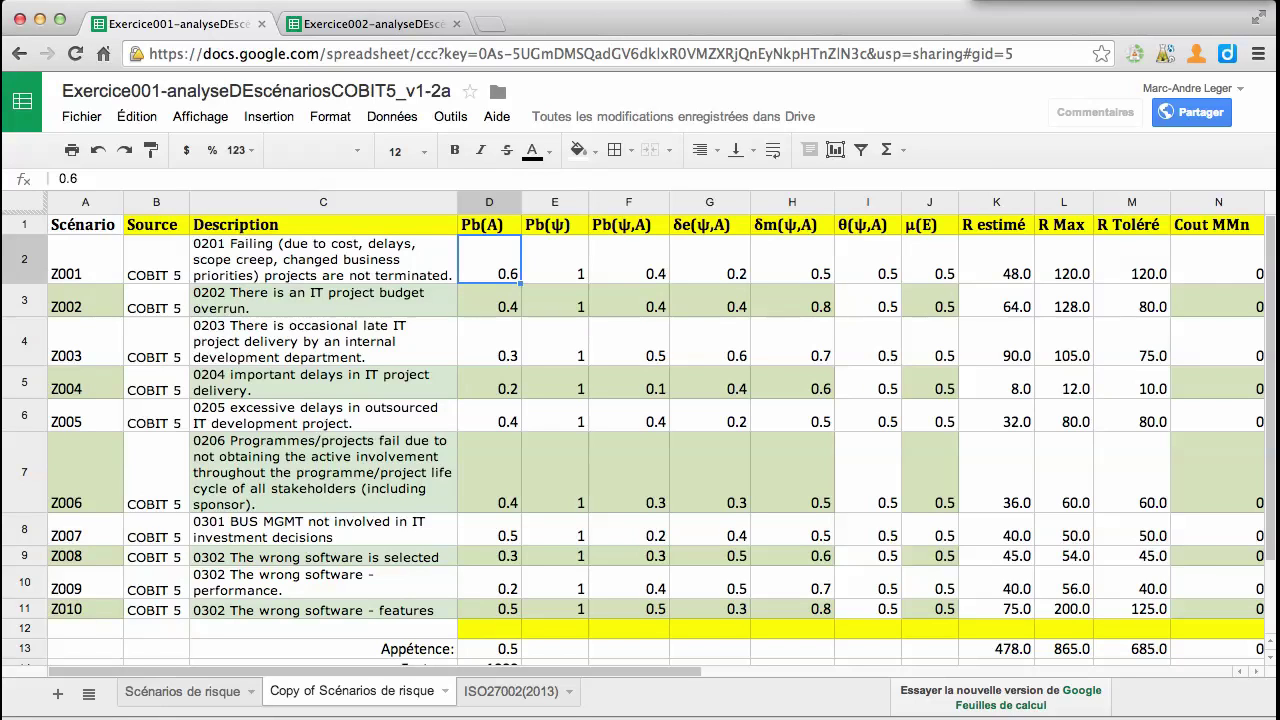
Relate the parameters of scenario Z001, from Pb(A) through δe(ψ,A), to its R Max formula
key("Right")
key("Right")
key("Right")
key("Right")
key("Right")
key("Right")
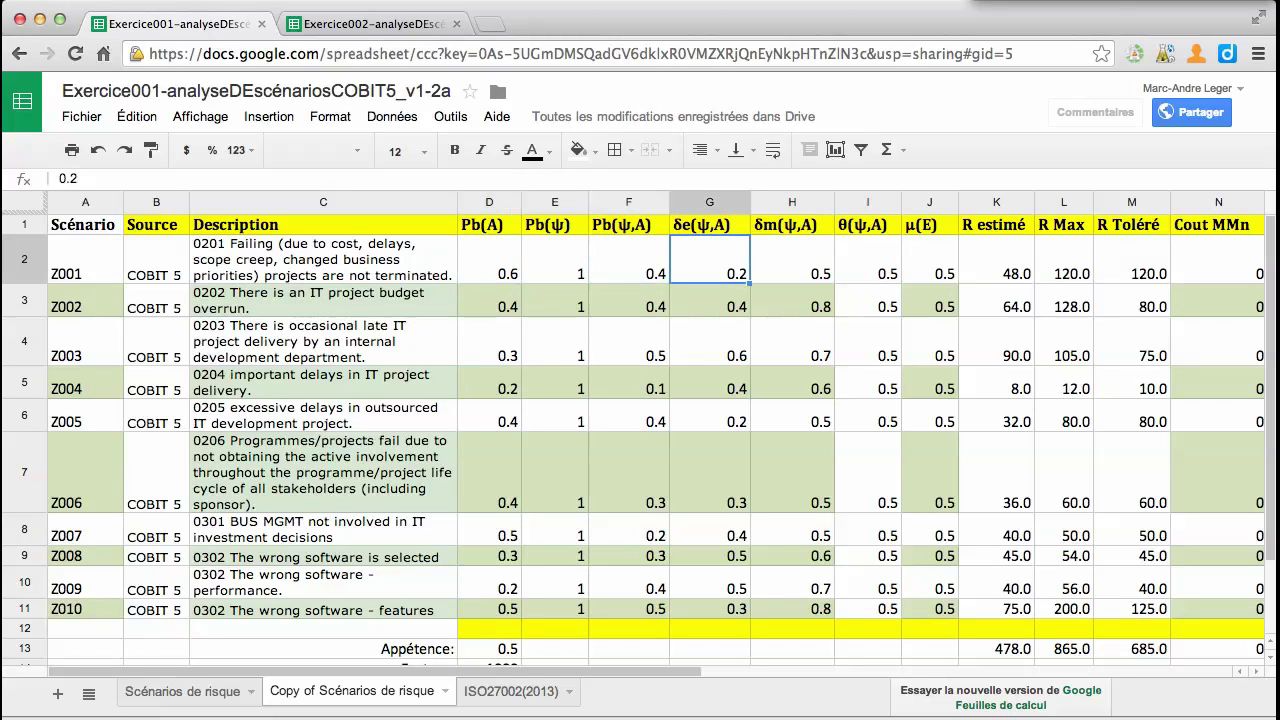
key("Right")
key("Right")
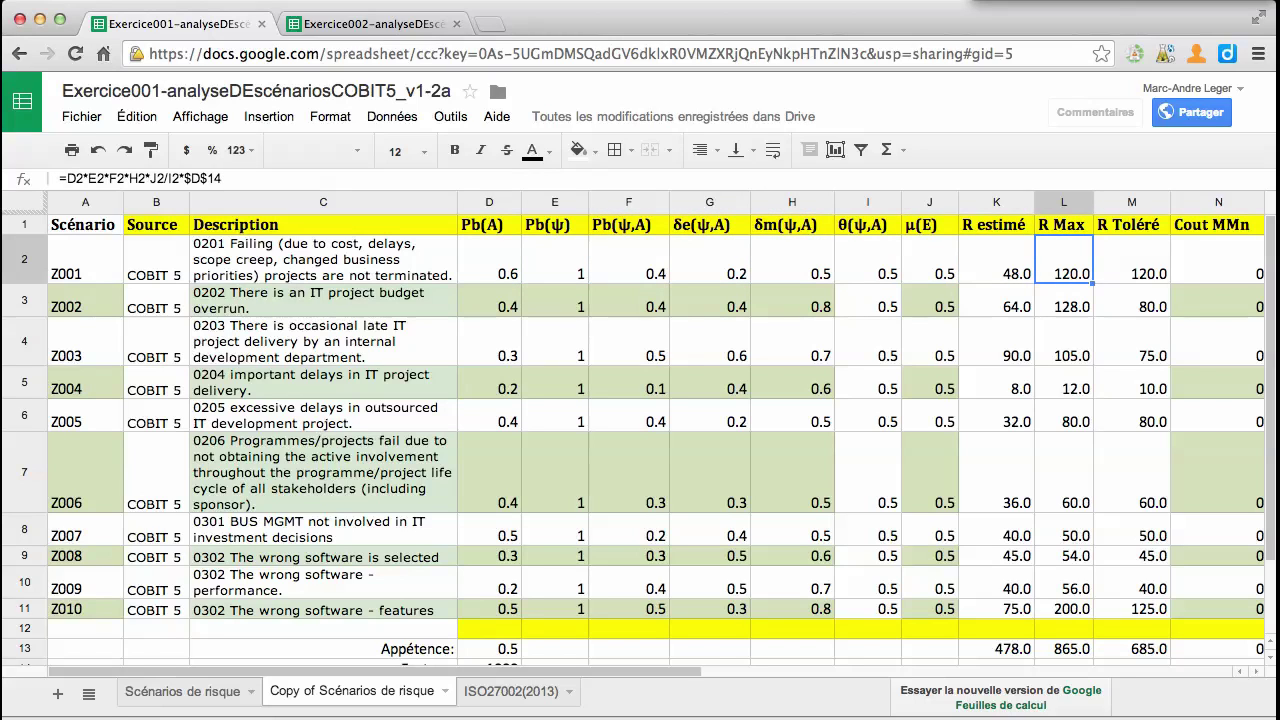
Trace scenario Z001 from its R Max back across the input parameters to Pb(A)
key("Left")
key("Left")
key("Left")
key("Left")
key("Left")
key("Left")
key("Left")
key("Left")
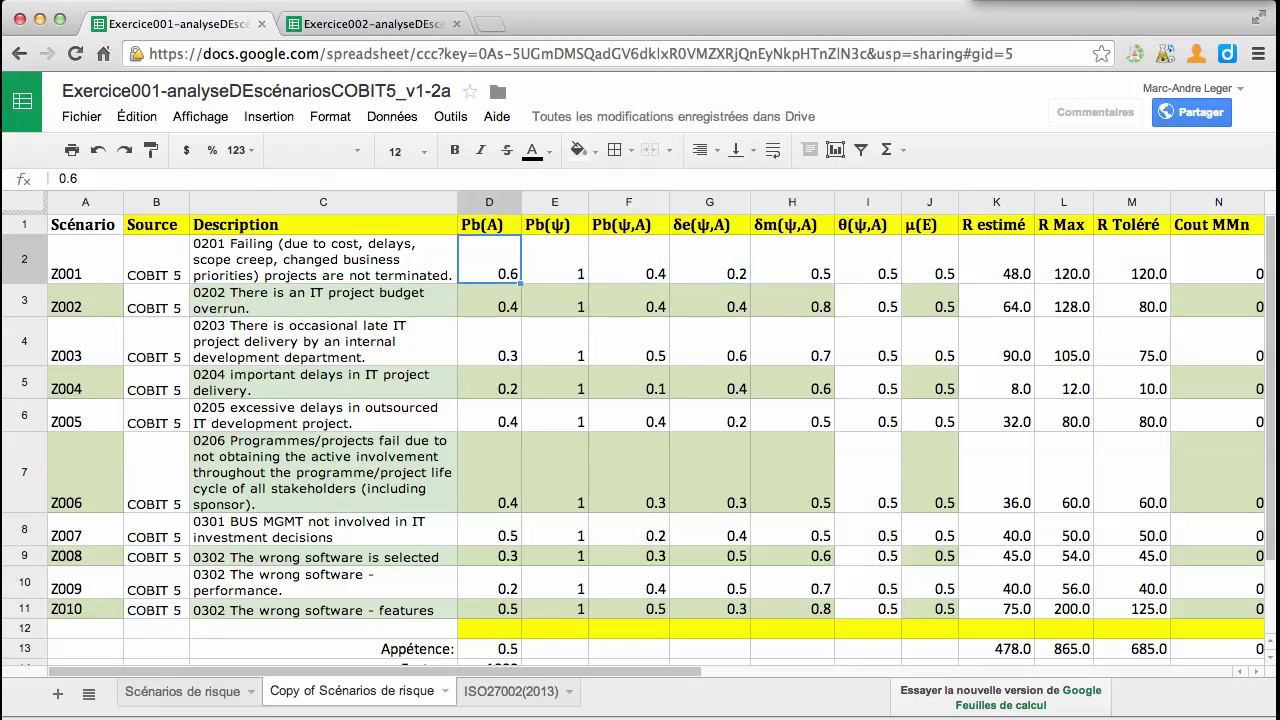
Review the probability, damage, θ(ψ,A) and μ(E) parameters of scenario Z001 again, ending on the θ(ψ,A) of Z002
key("Right")
key("Right")
key("Right")
key("Right")
key("Right")
key("Right")
key("Right")
key("Left")
key("Left")
key("Left")
key("Left")
key("Left")
key("Left")
key("Left")
key("Right")
key("Right")
key("Right")
key("Right")
key("Right")
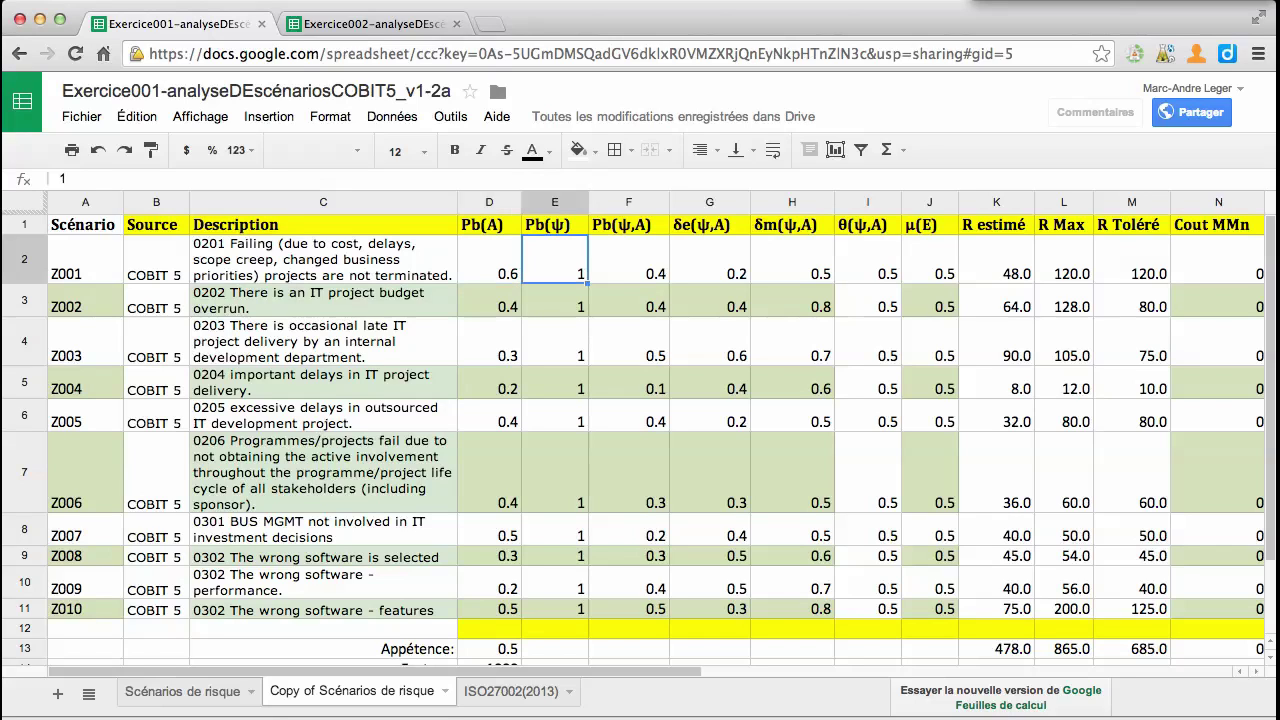
left_click(867, 306)
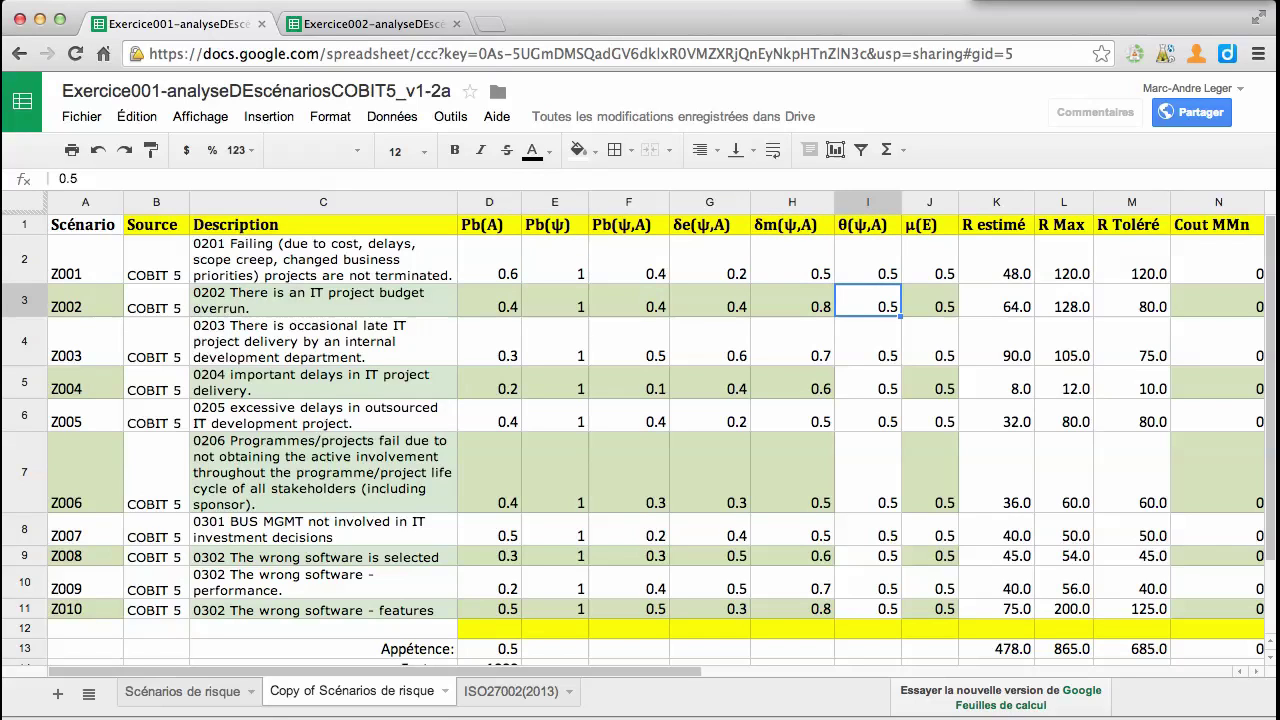